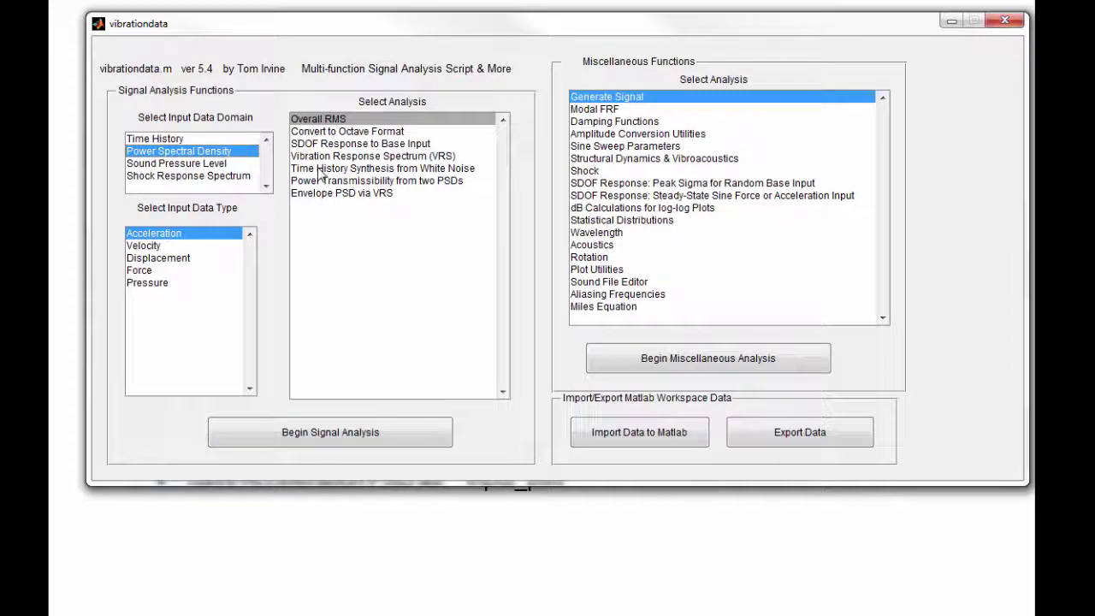
Open the Time History Synthesis from White Noise analysis for acceleration power spectral density data
click(321, 170)
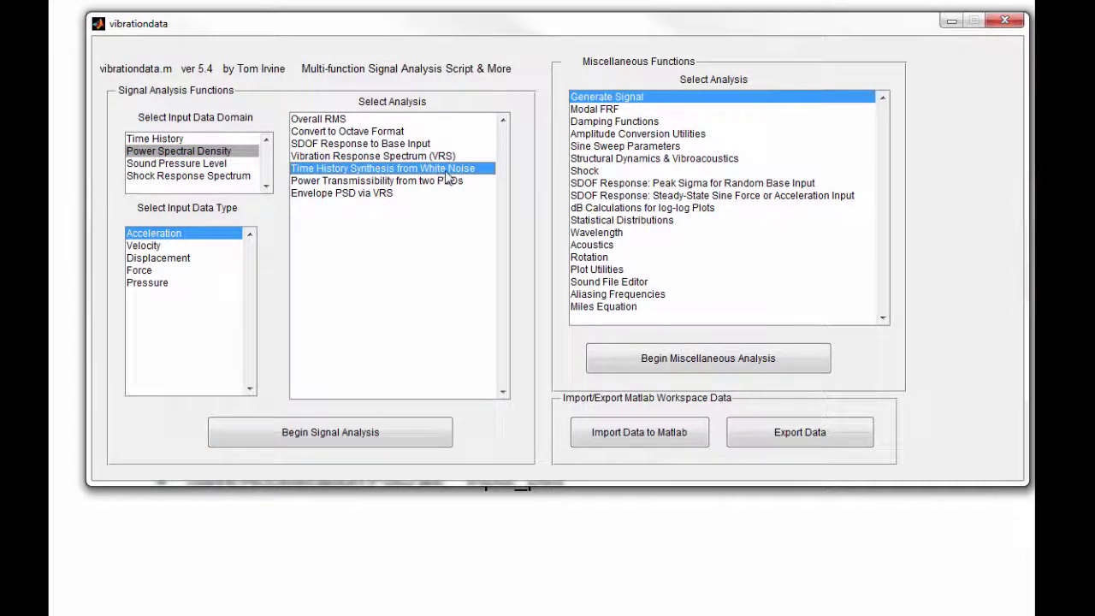
click(374, 436)
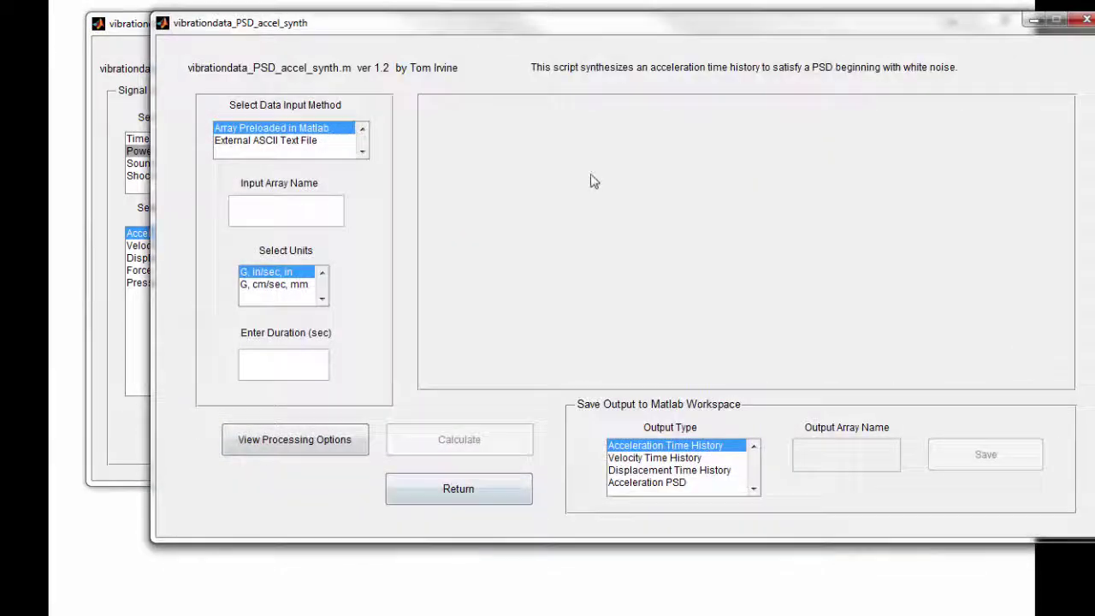
drag(489, 27, 458, 29)
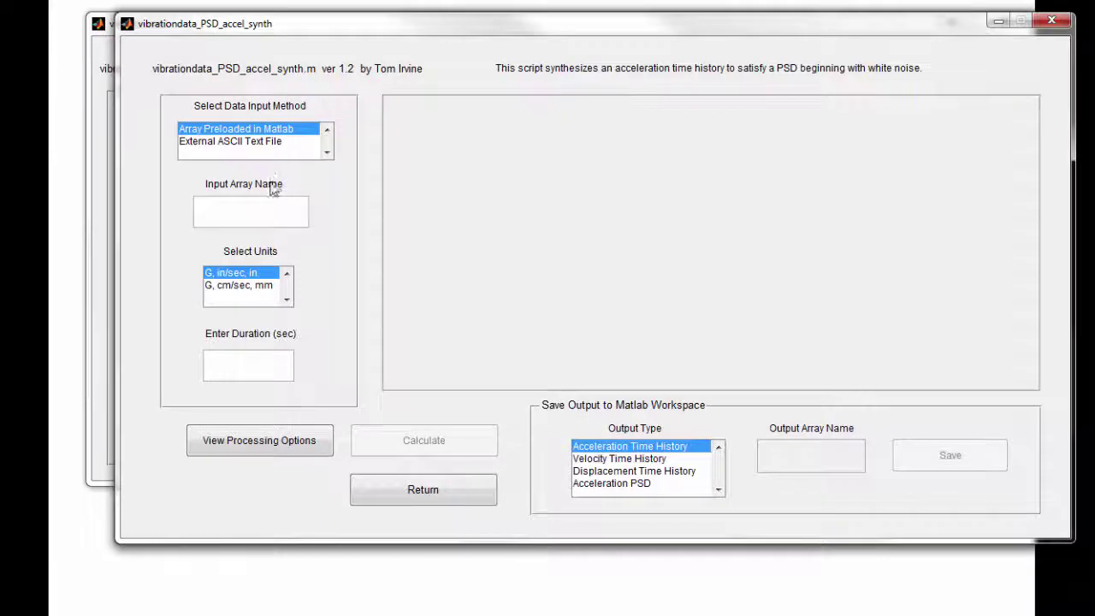
Load the external ASCII text file navmat_spec.psd as the input PSD
click(267, 142)
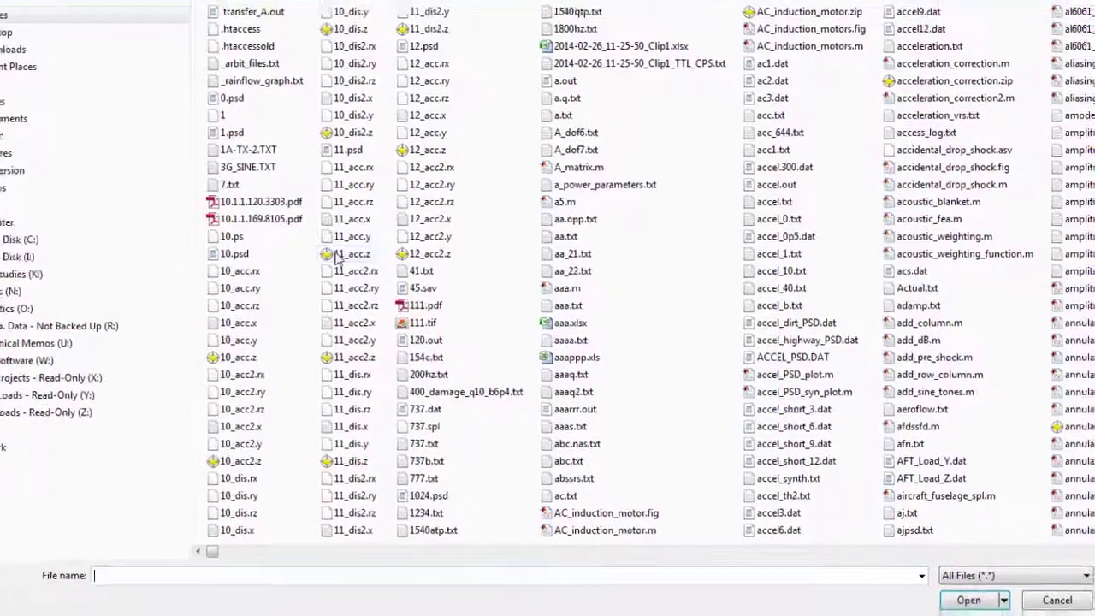
text(navmat)
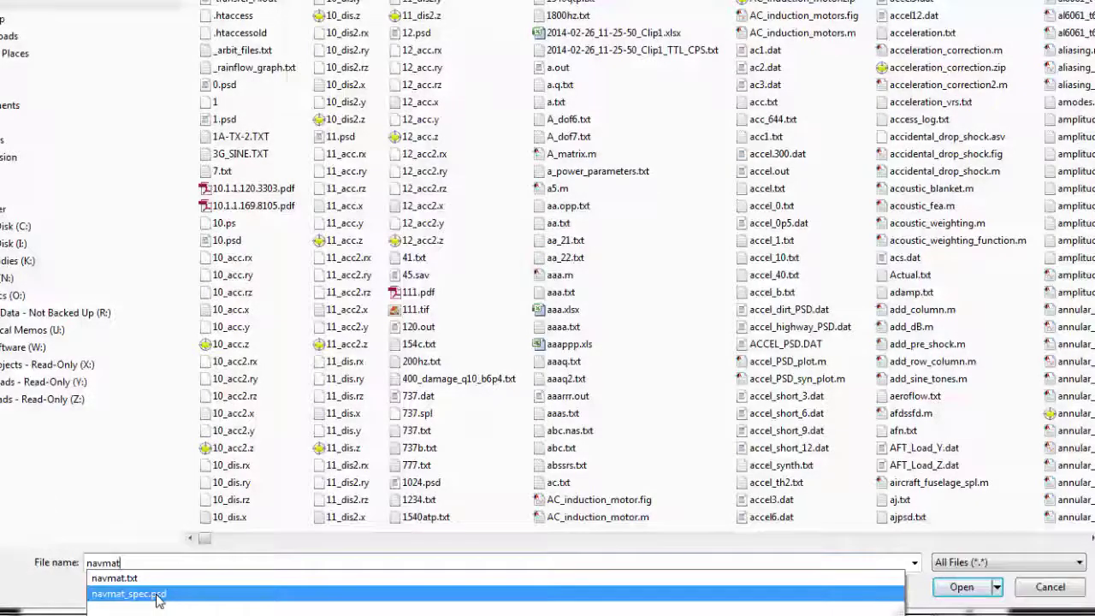
click(128, 593)
click(965, 588)
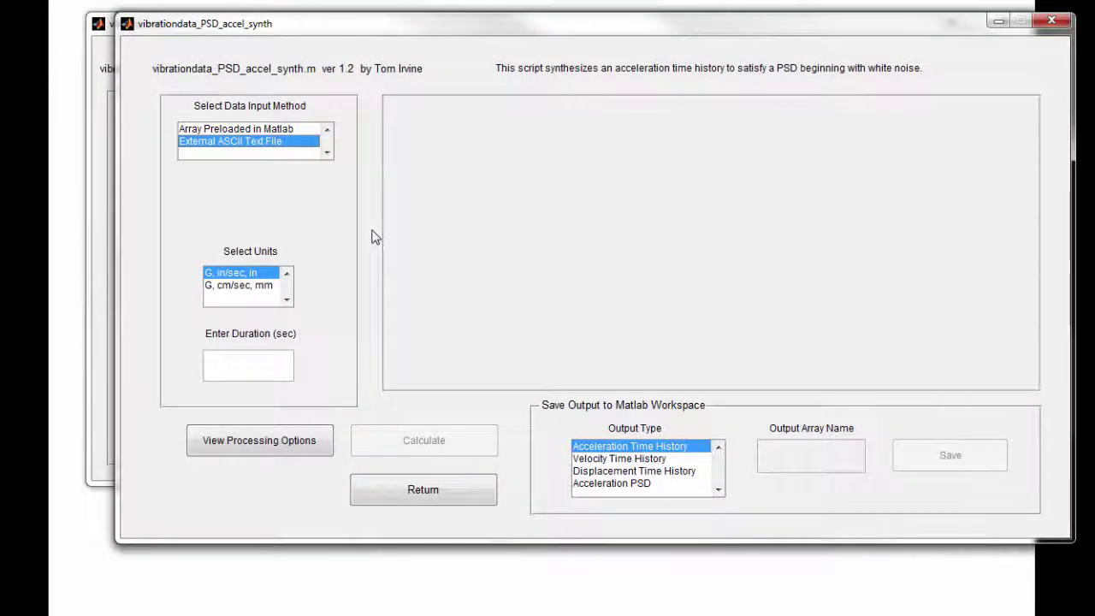
Set the duration to 60 seconds, choose processing option row 8, and calculate the synthesis
click(271, 364)
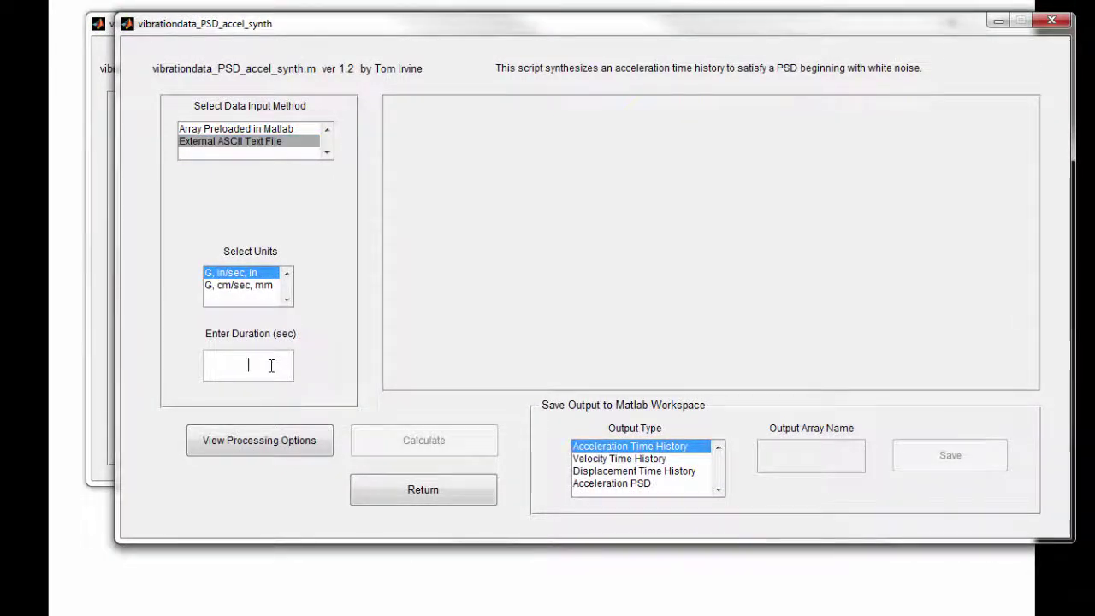
text(60)
click(288, 454)
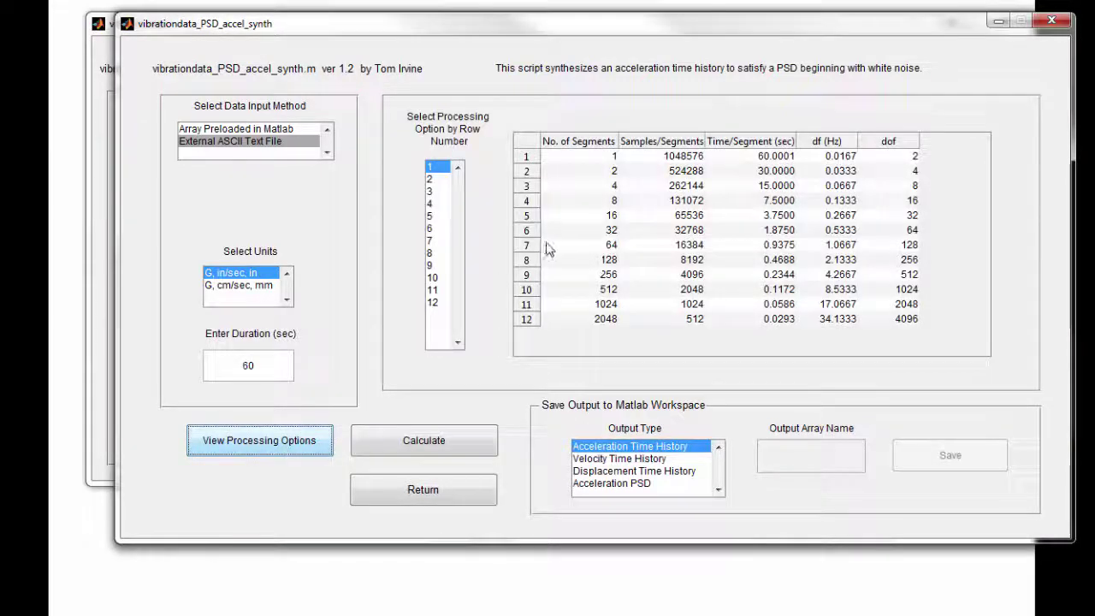
click(439, 254)
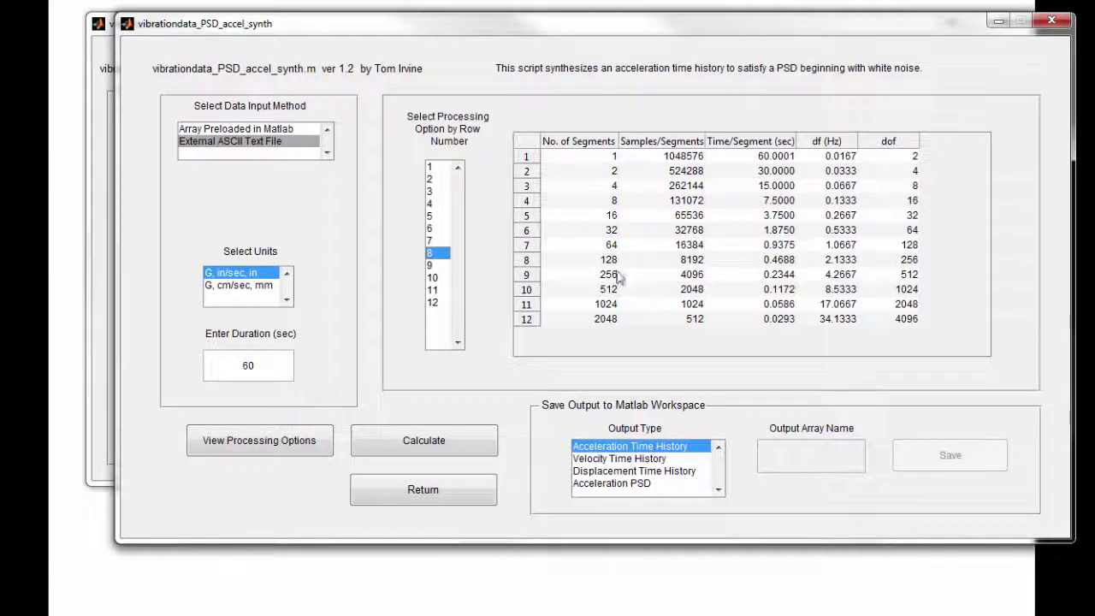
click(439, 443)
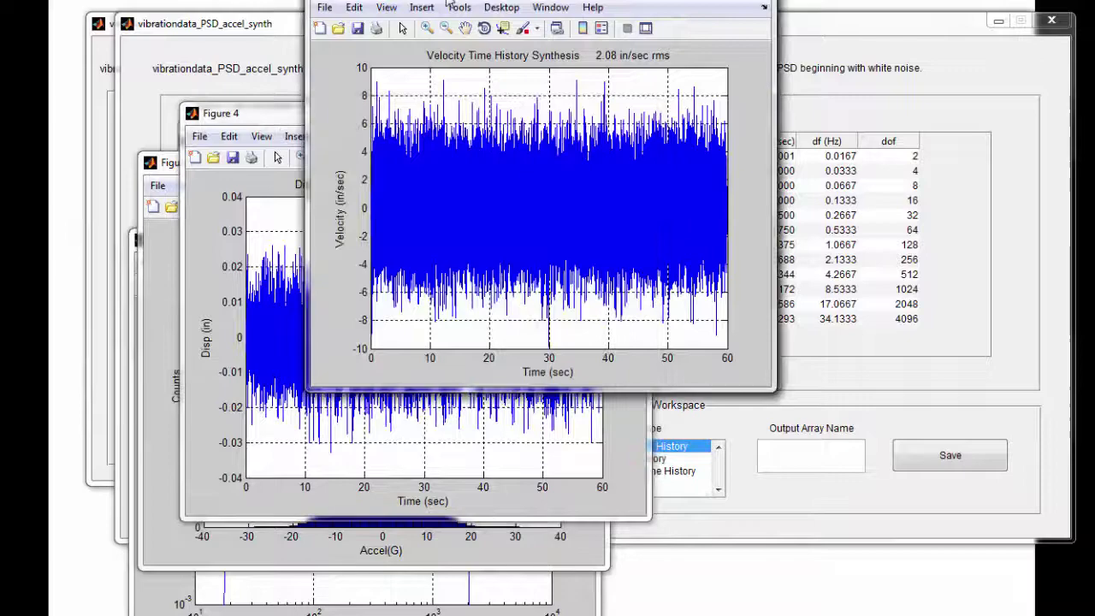
Examine the acceleration time history plot zoomed in to about 27.09 to 27.125 seconds, and close the figure
drag(449, 4, 321, 0)
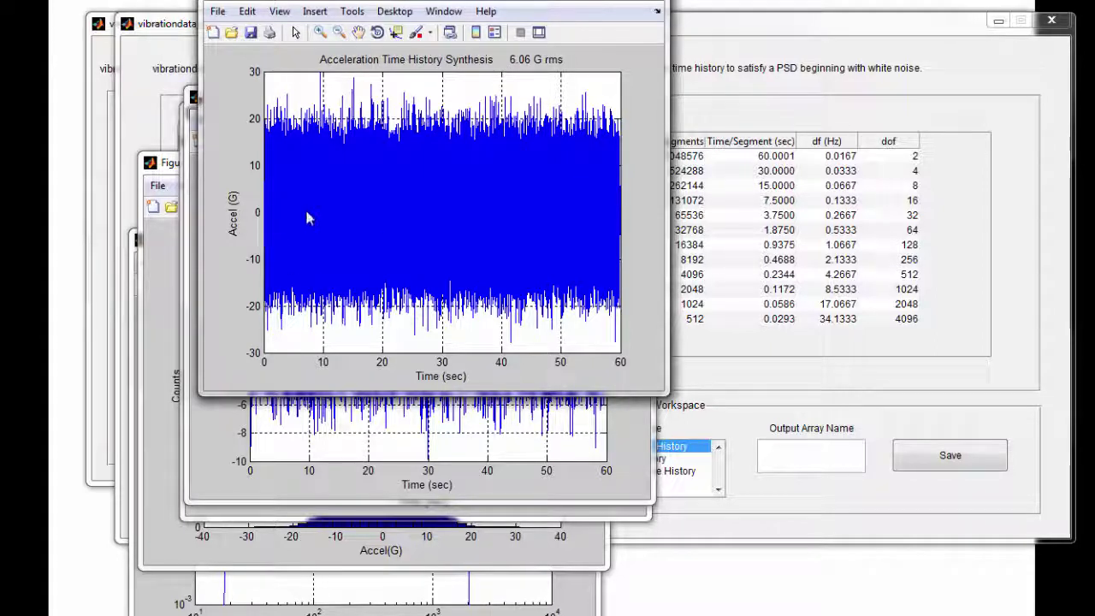
click(320, 31)
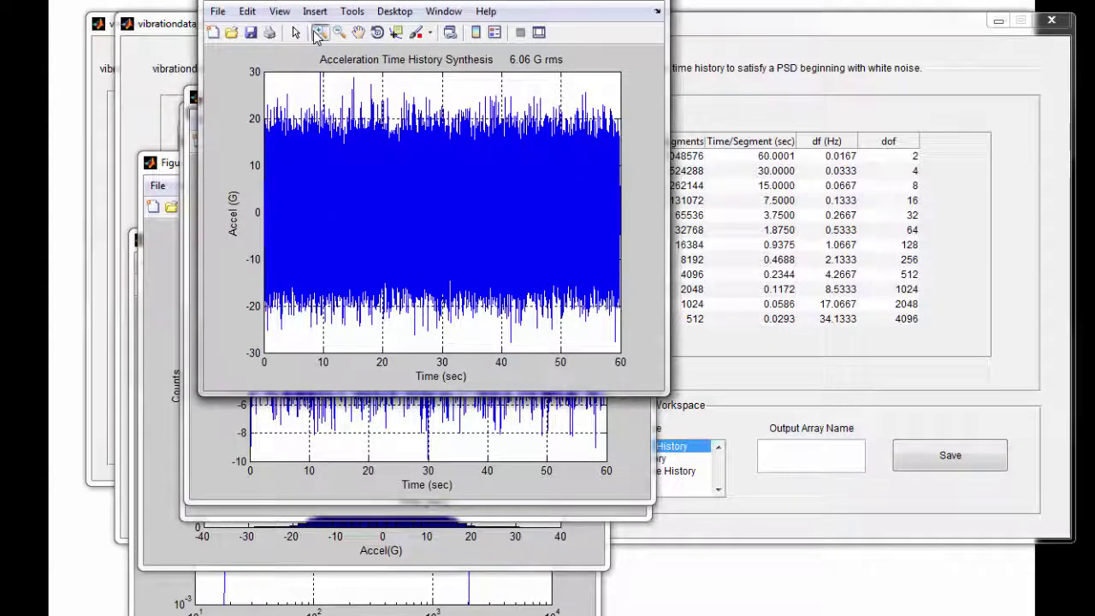
drag(420, 92, 441, 333)
drag(377, 85, 422, 345)
drag(357, 101, 544, 343)
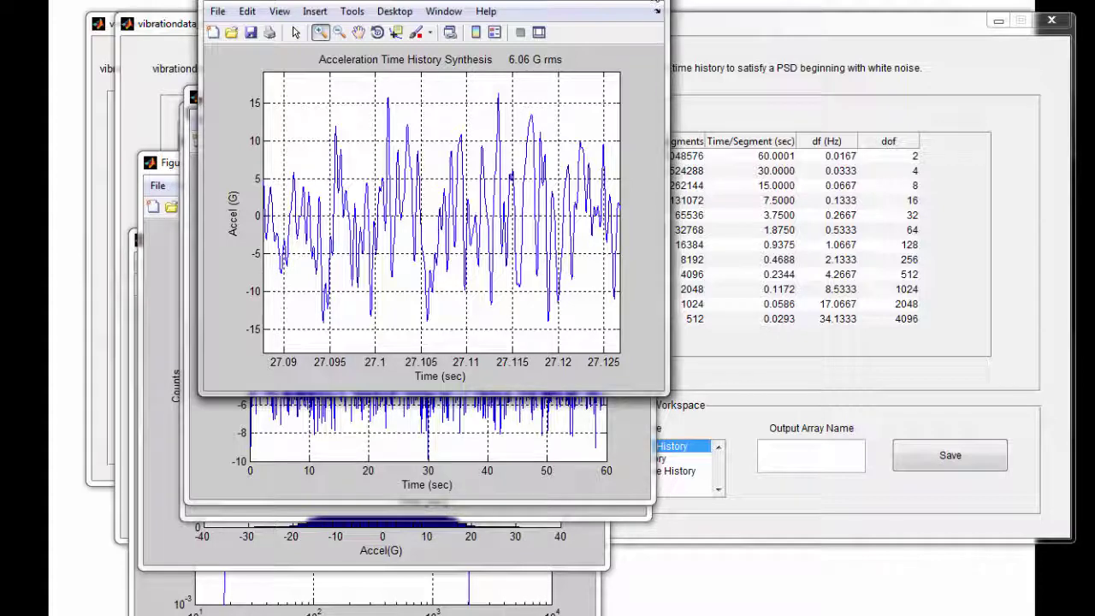
click(657, 4)
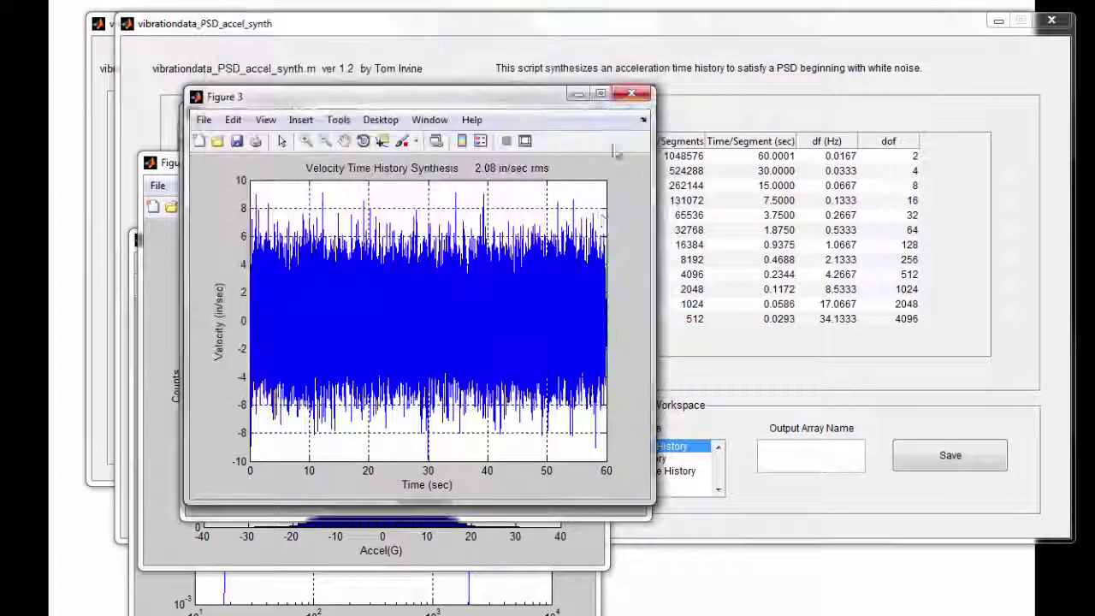
Review the velocity time history, displacement time history and acceleration histogram plots, closing each figure
drag(459, 57, 451, 13)
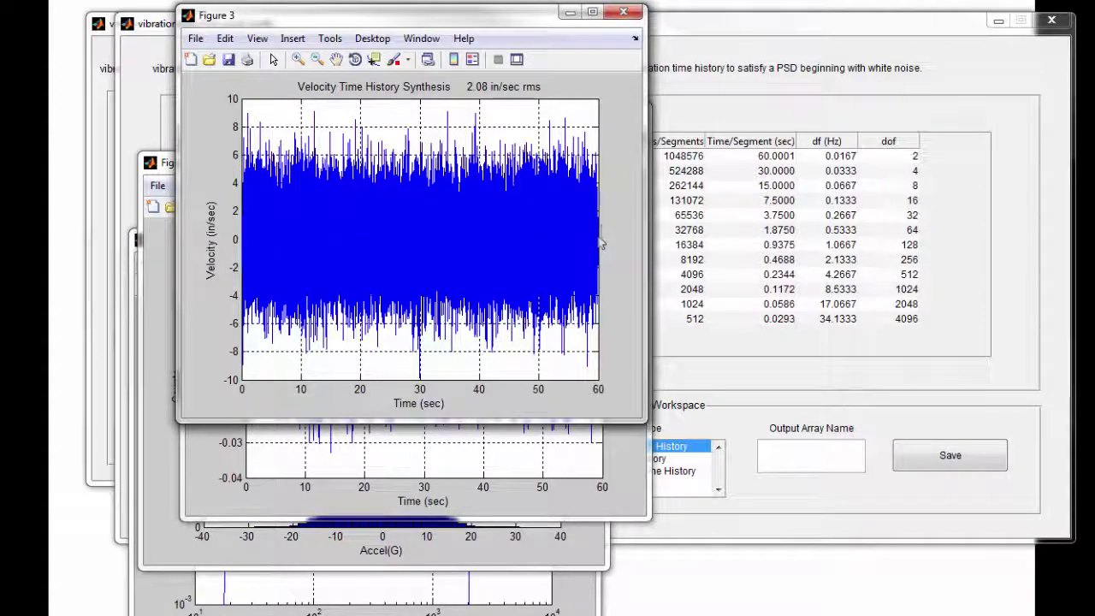
click(628, 14)
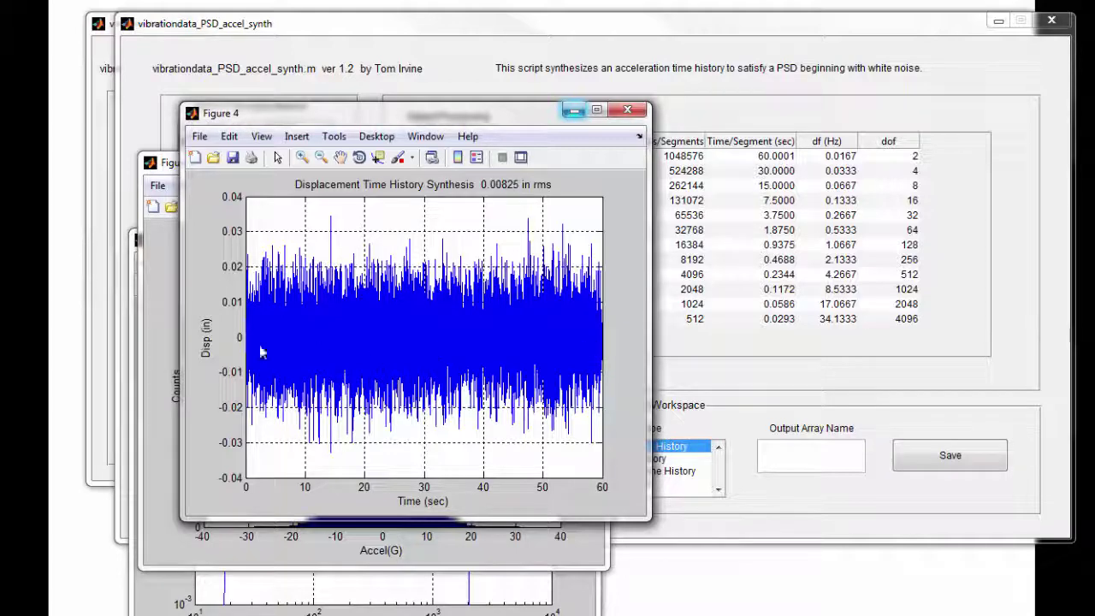
click(627, 112)
drag(428, 162, 409, 25)
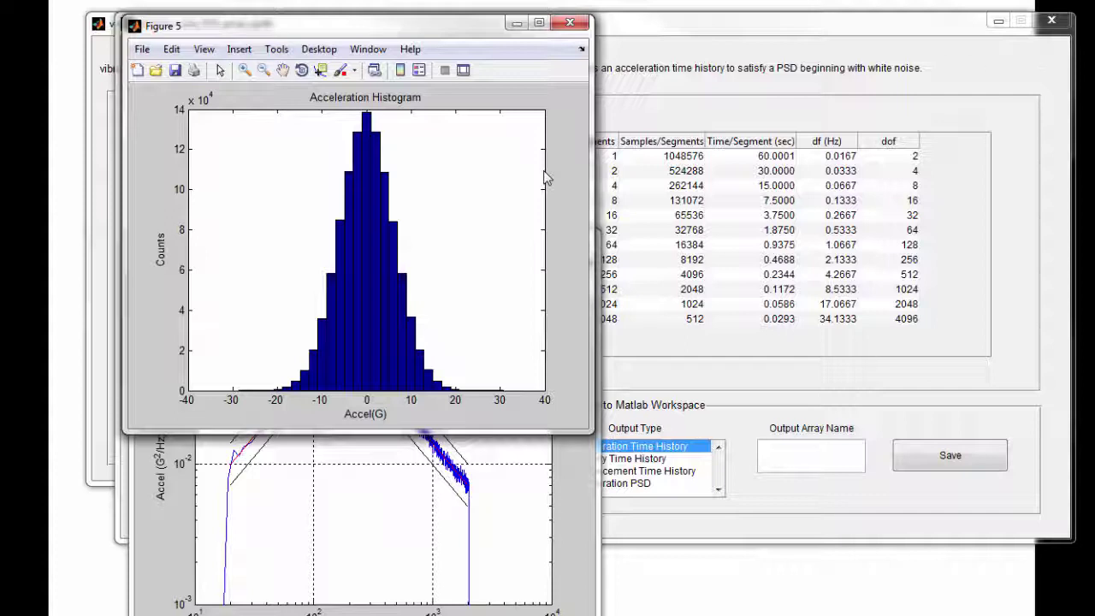
click(571, 24)
Compare the synthesized PSD with the specification and tolerance curves, with the legend moved clear of them, and close the figure
drag(465, 233, 464, 55)
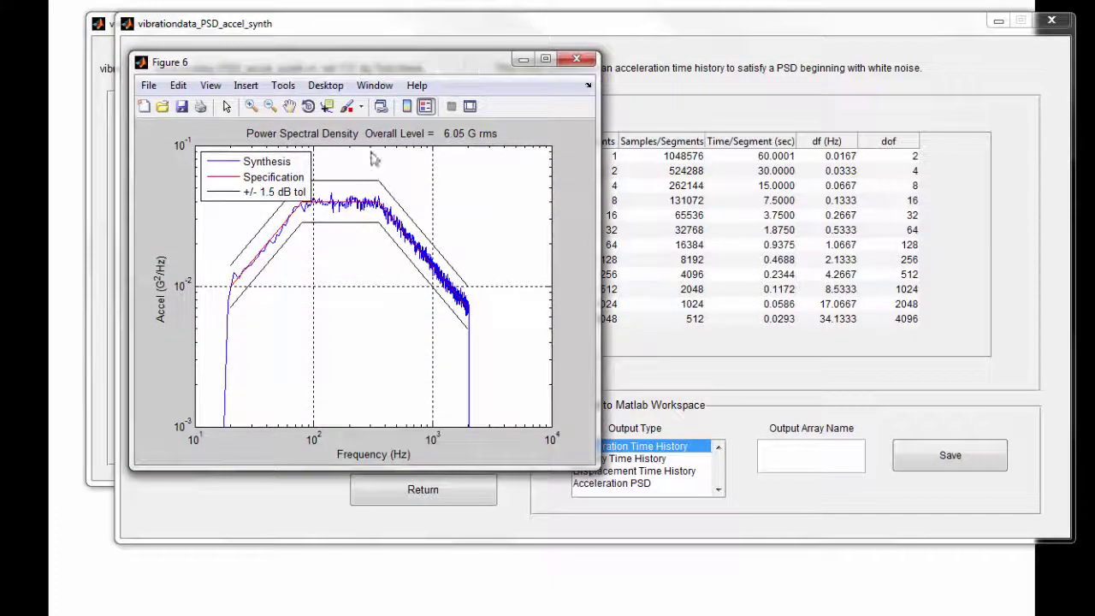
drag(287, 168, 514, 166)
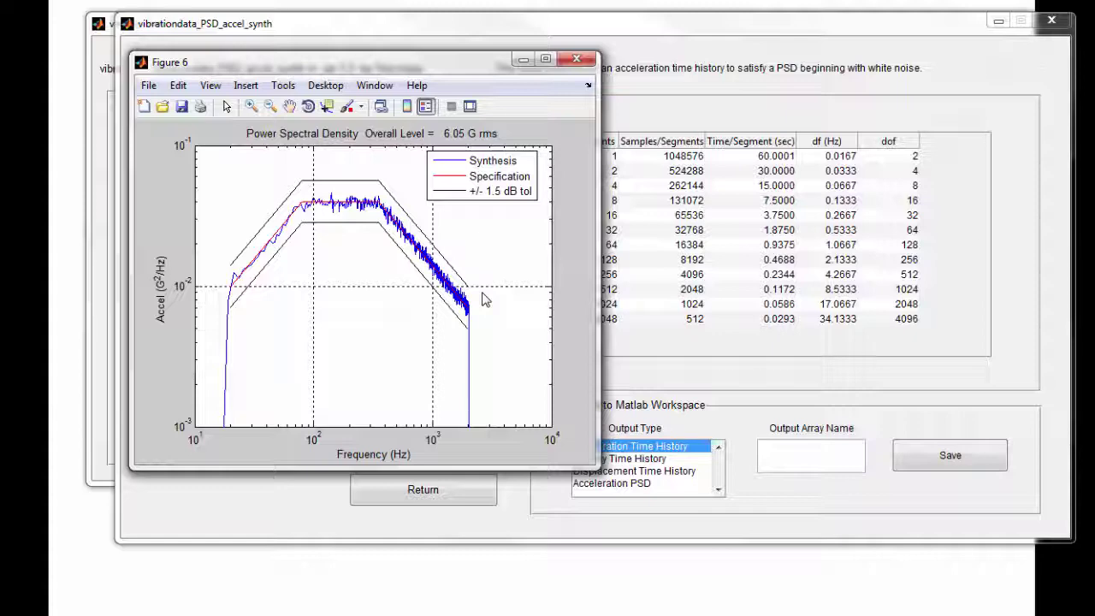
click(577, 62)
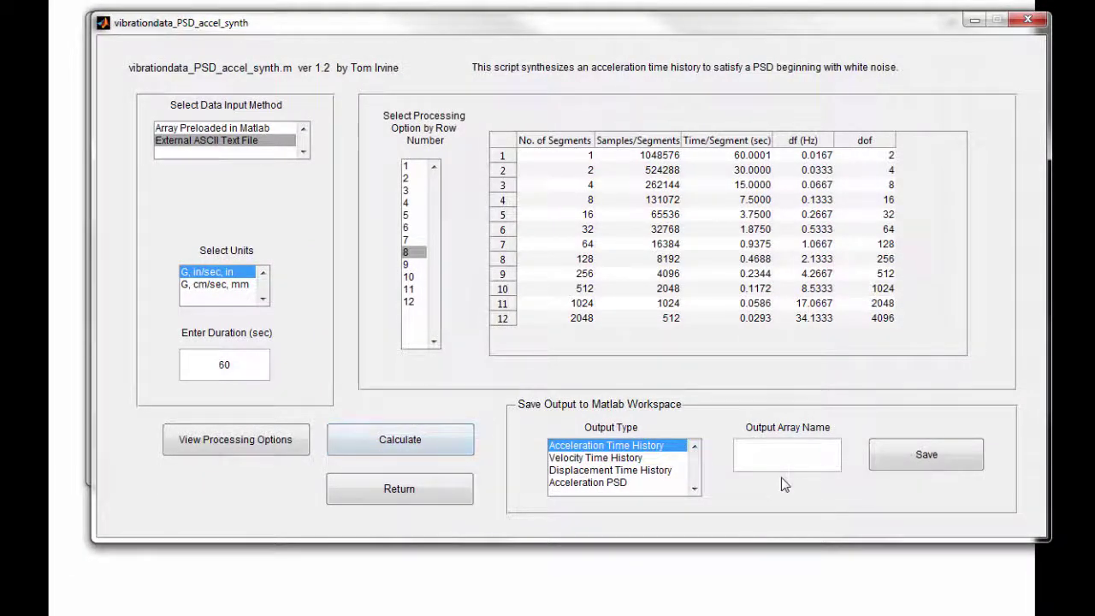
Save the acceleration time history to the Matlab workspace as accel_th
text(accel_th)
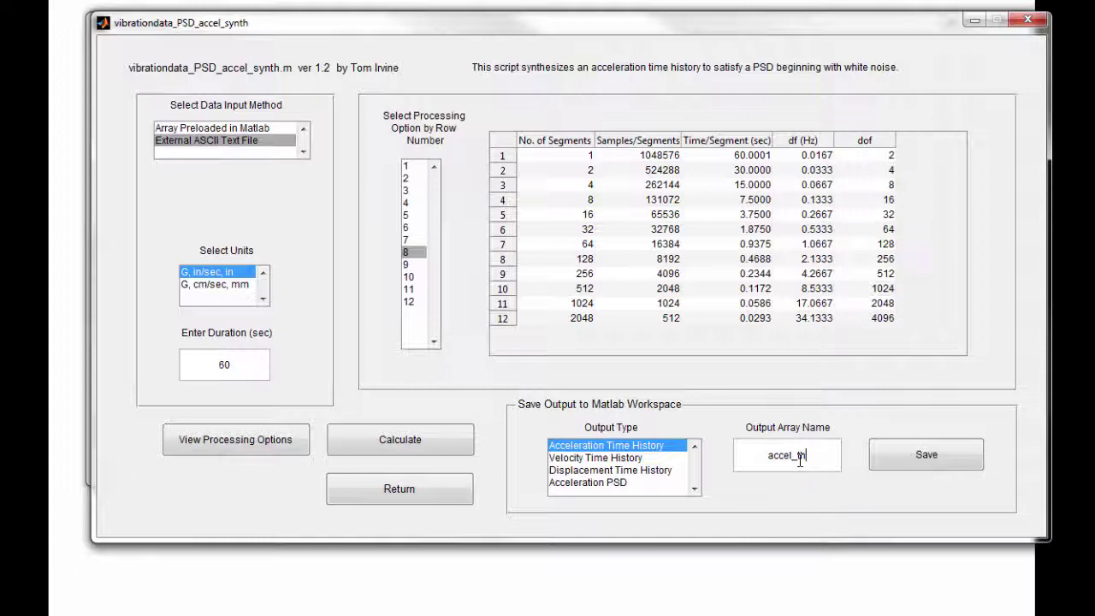
click(899, 462)
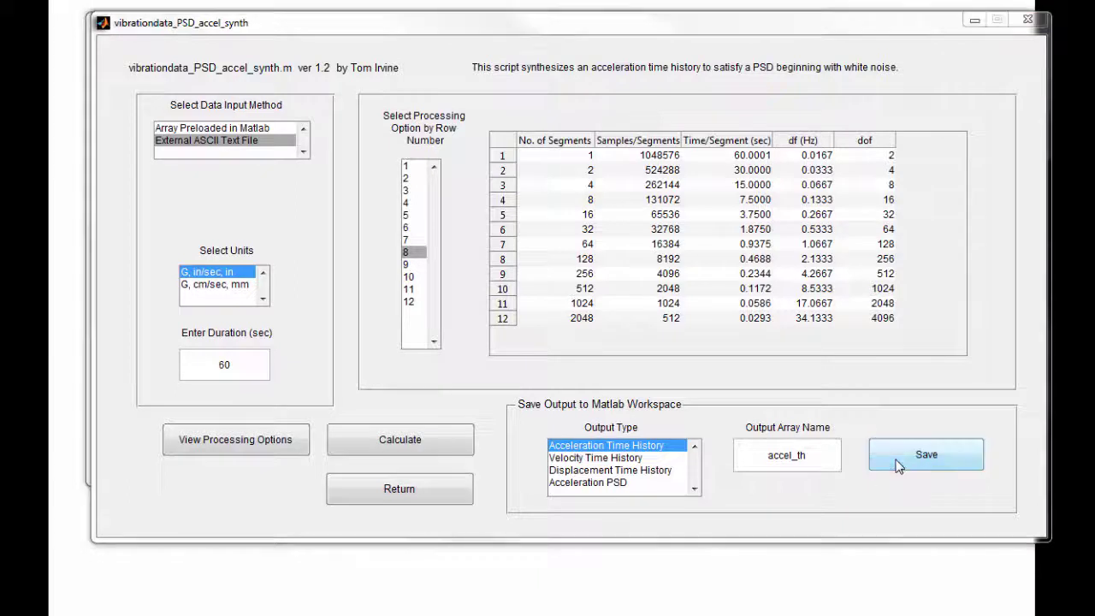
click(575, 224)
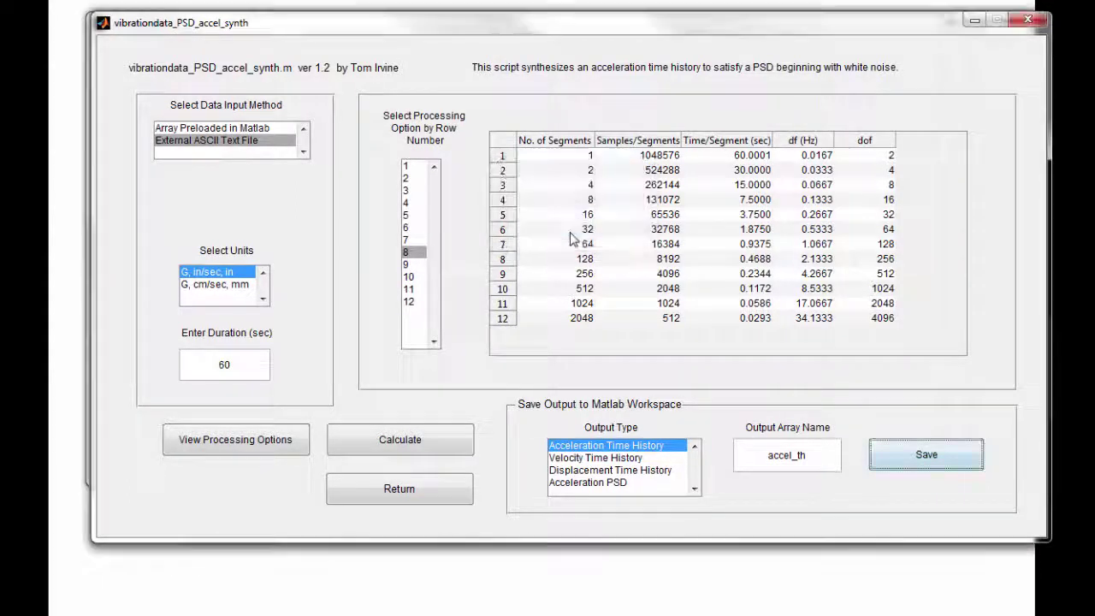
Save the acceleration PSD to the Matlab workspace as accel_psd, and return to the main vibrationdata window
click(606, 484)
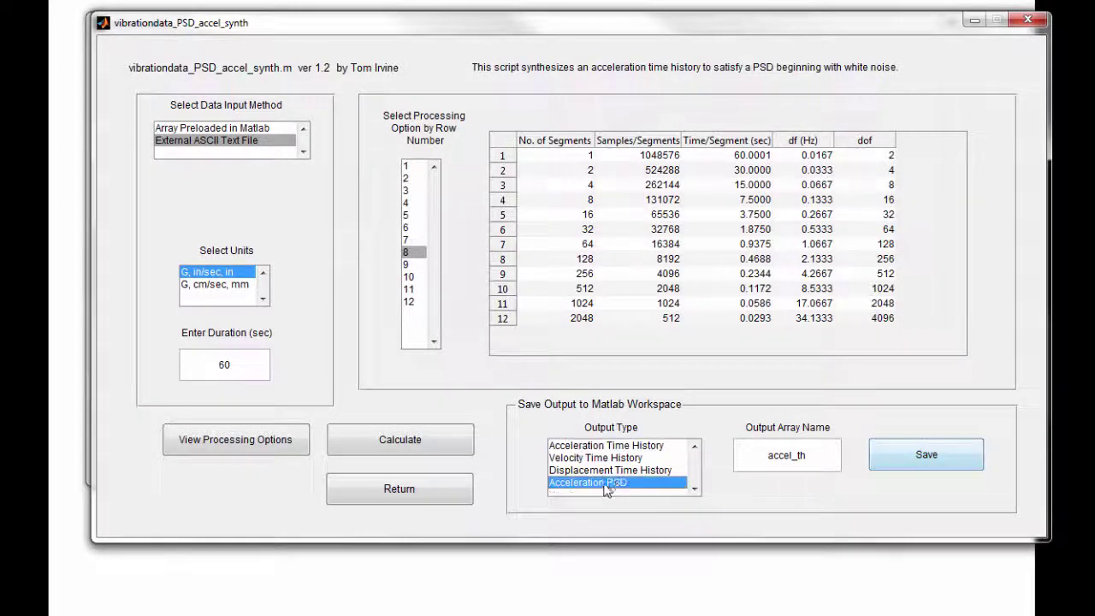
click(794, 455)
key(BackSpace)
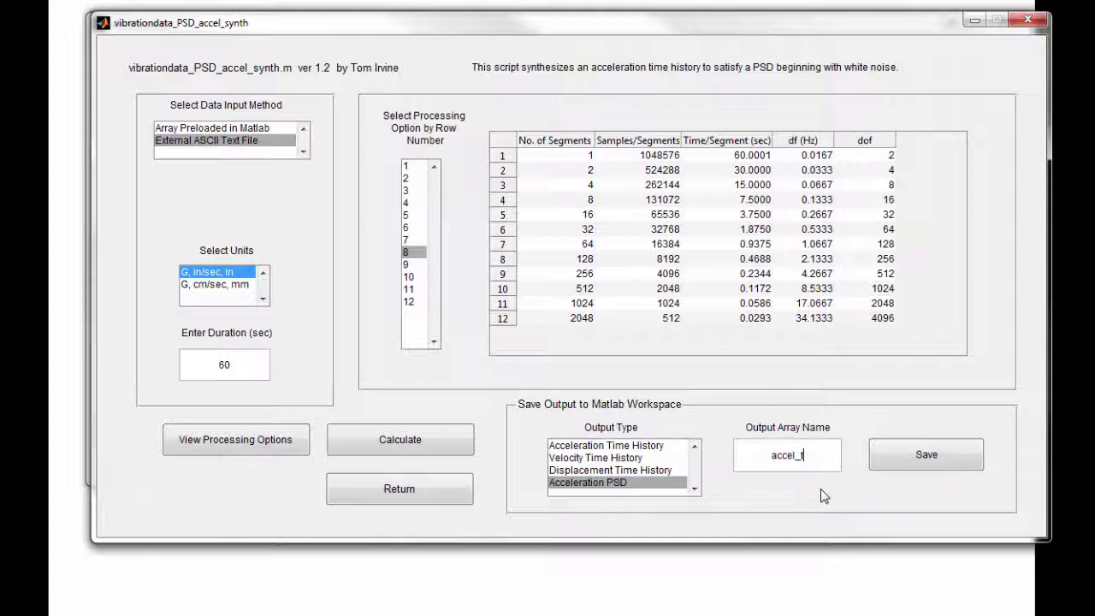
key(BackSpace)
text(psd)
click(901, 459)
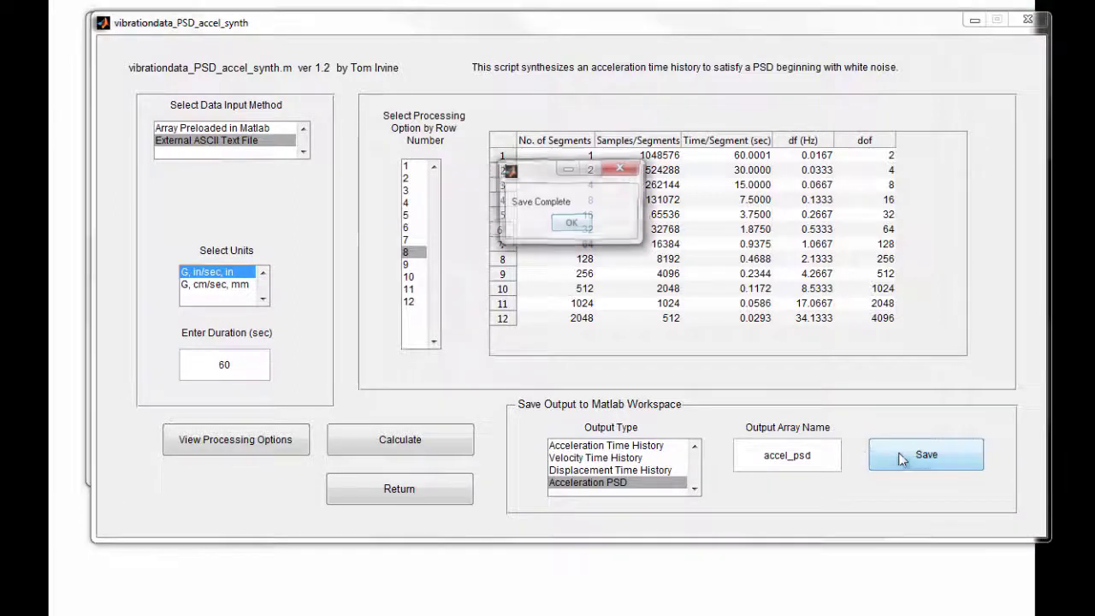
click(571, 223)
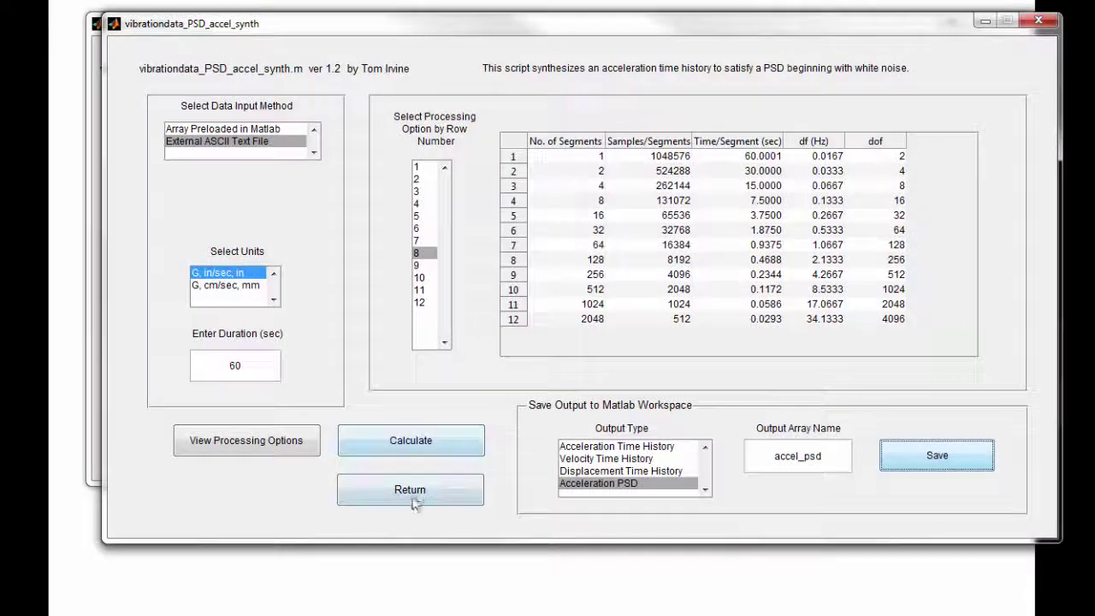
click(412, 501)
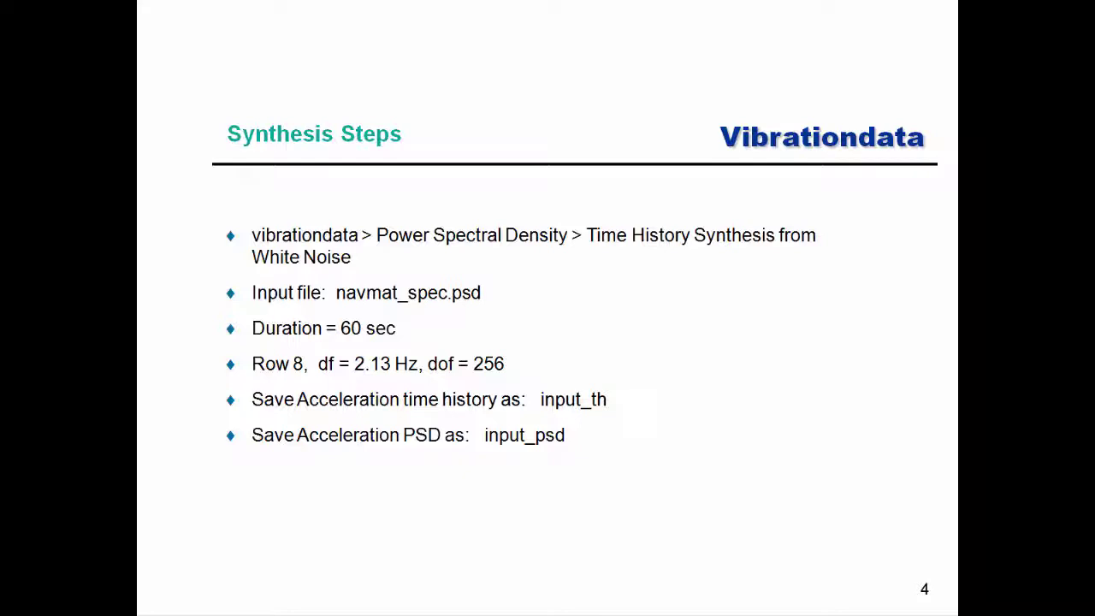
Show the Time History slide in PowerPoint, and go back to the title slide of the presentation
key(Right)
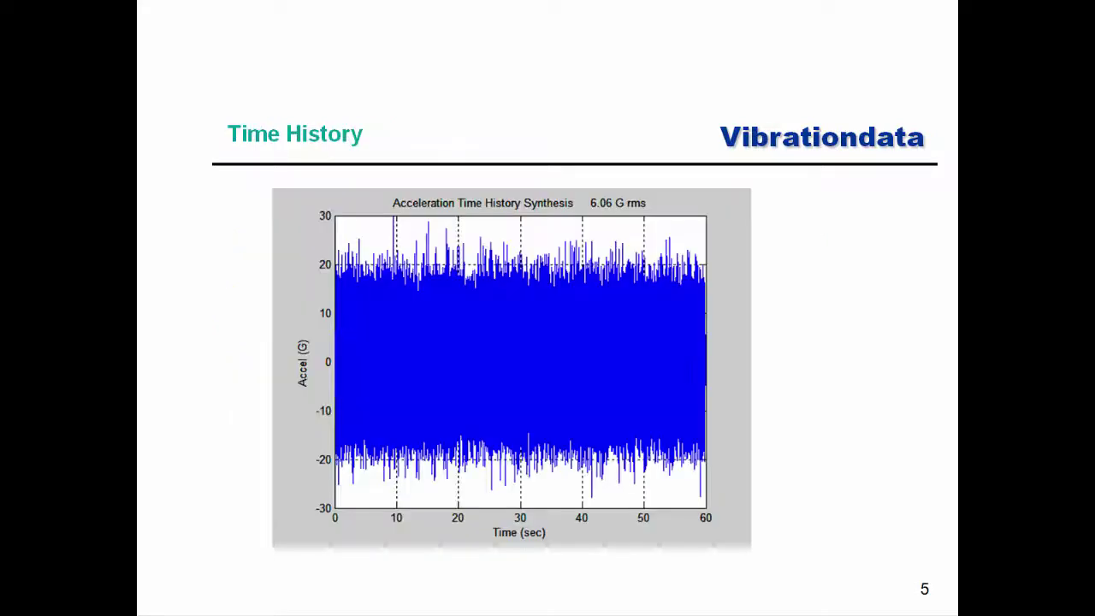
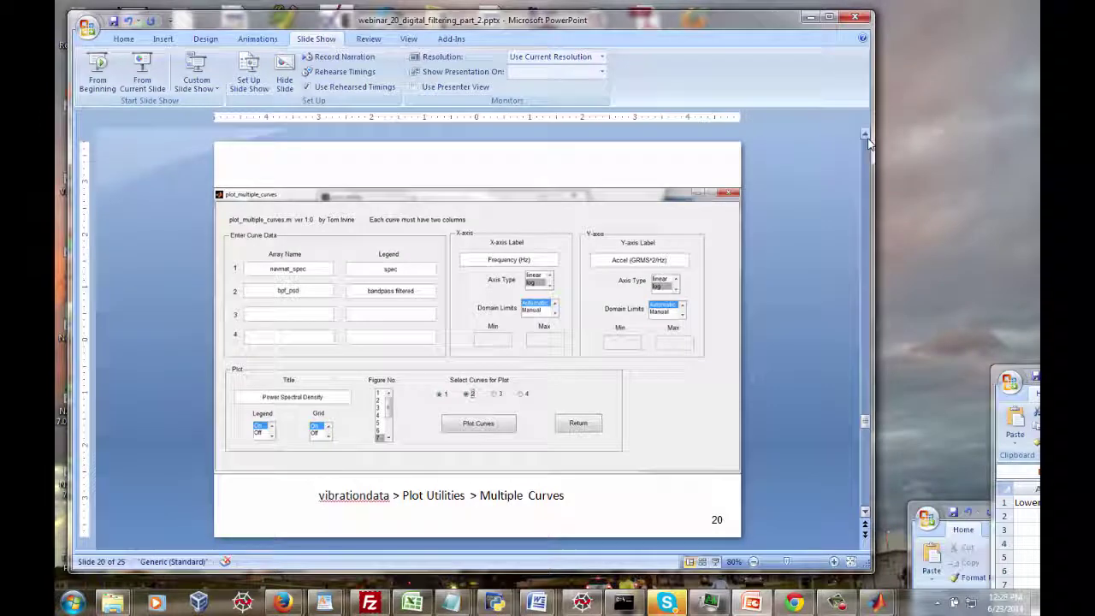
scroll(869, 144, up, 2)
scroll(870, 144, up, 4)
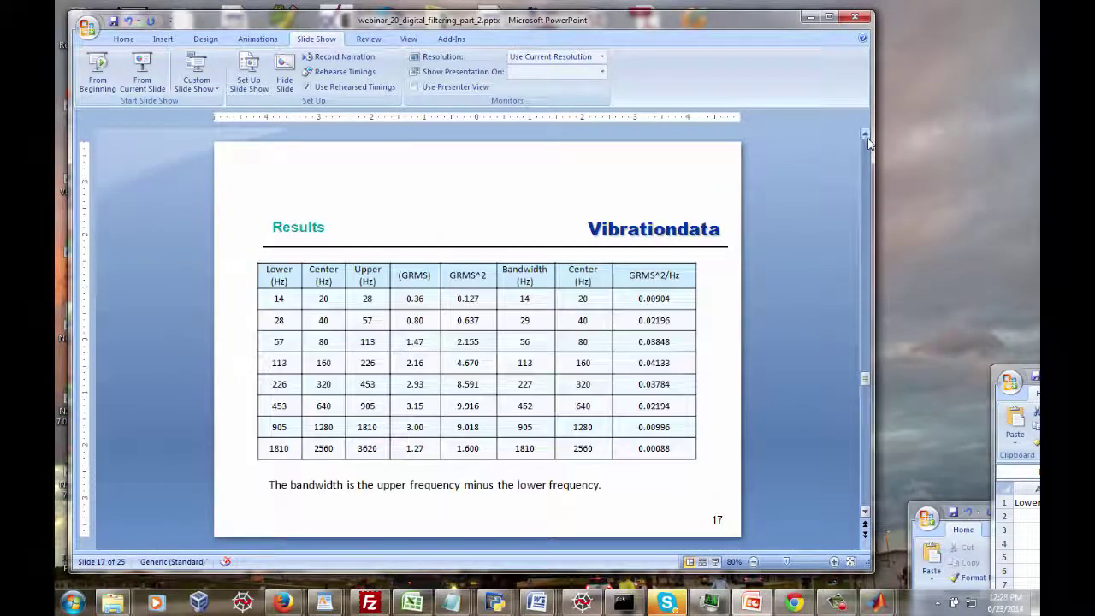
scroll(869, 144, up, 1)
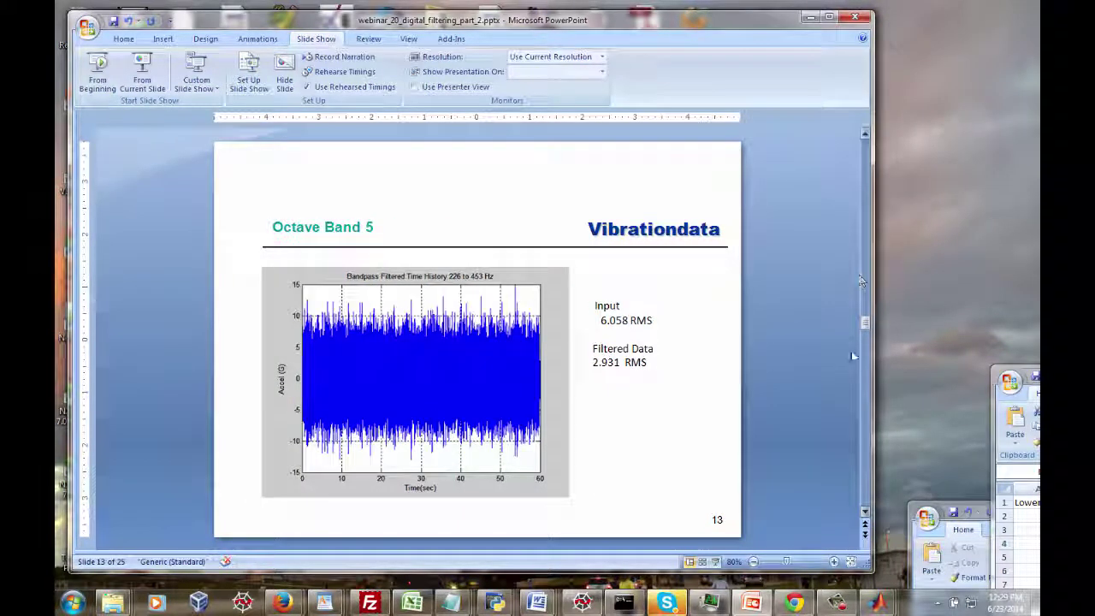
drag(865, 318, 865, 147)
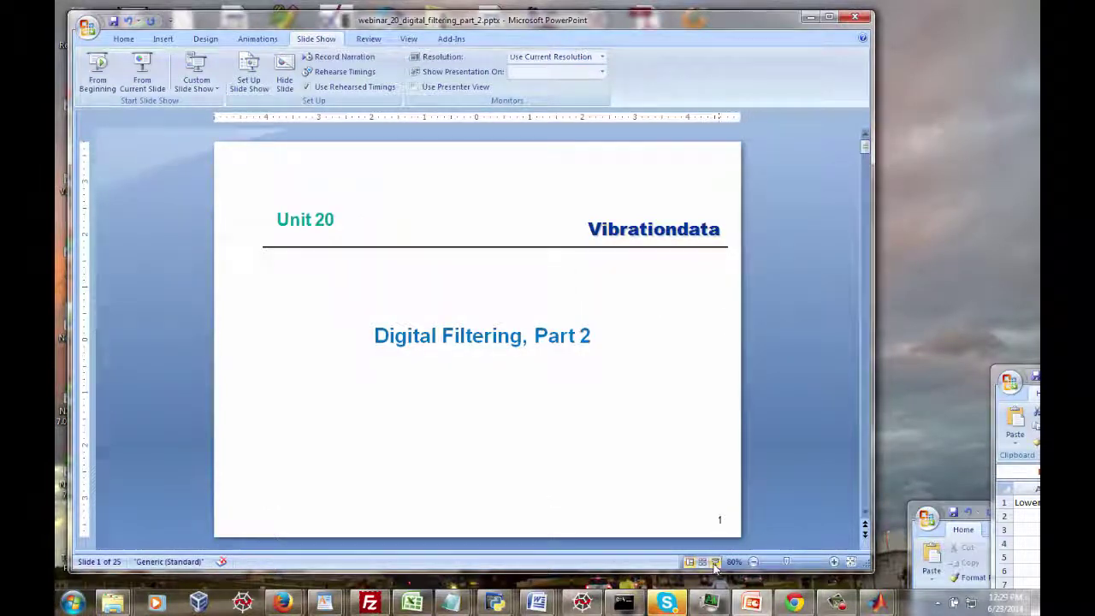
Start the slide show from the first slide and advance to the Octave Bands slide
key(F5)
key(Right)
key(Right)
key(Right)
key(Right)
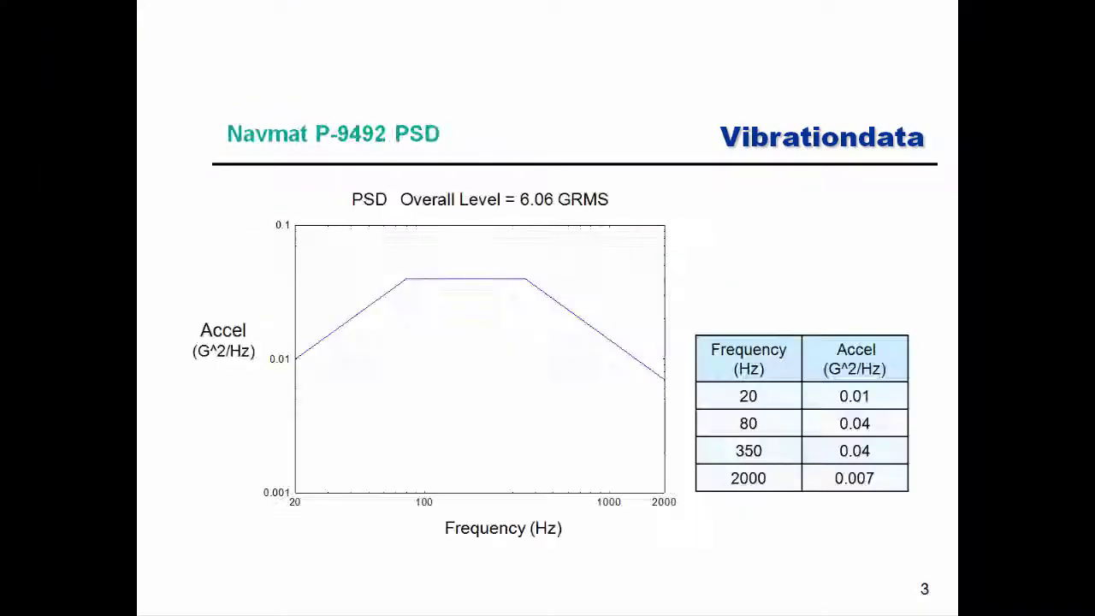
key(Right)
key(Right)
key(Right)
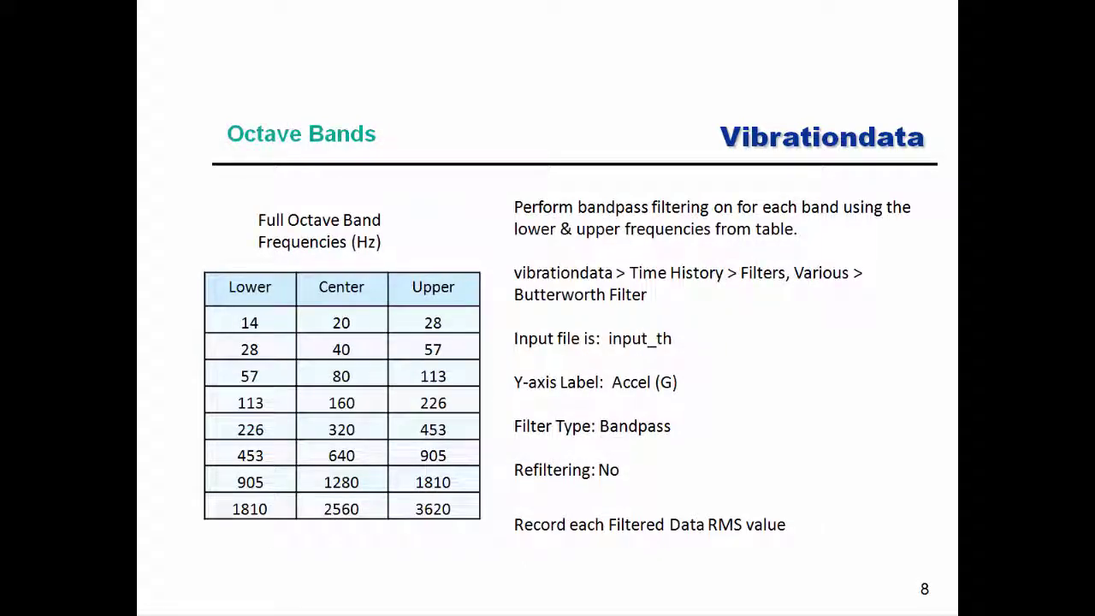
End the slide show, switch to the vibrationdata window and select Time History as the input data domain
key(Escape)
drag(621, 21, 434, 29)
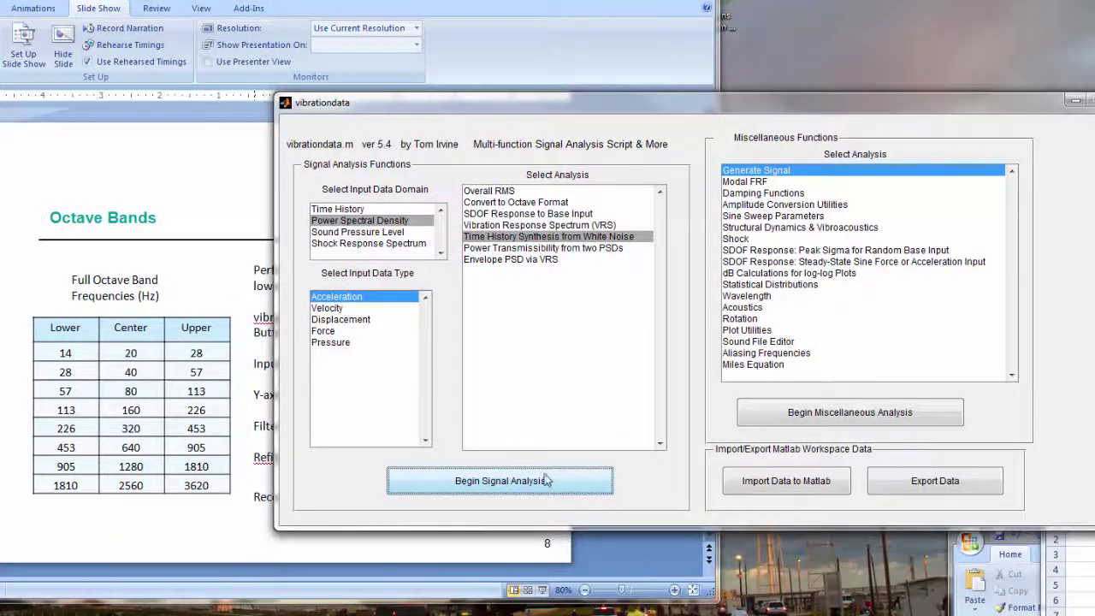
click(372, 209)
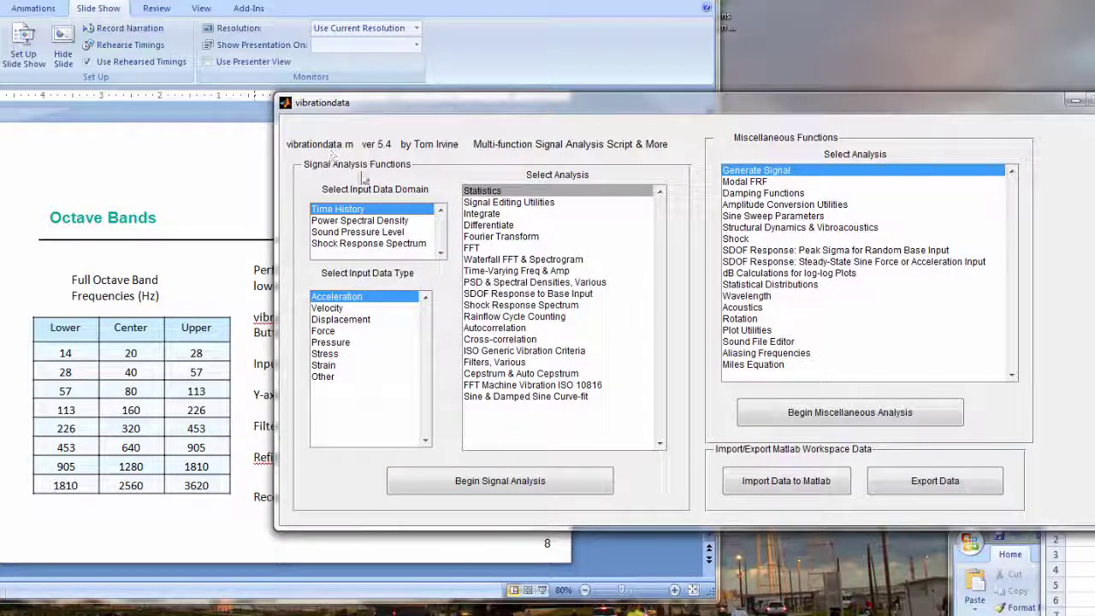
drag(395, 103, 367, 102)
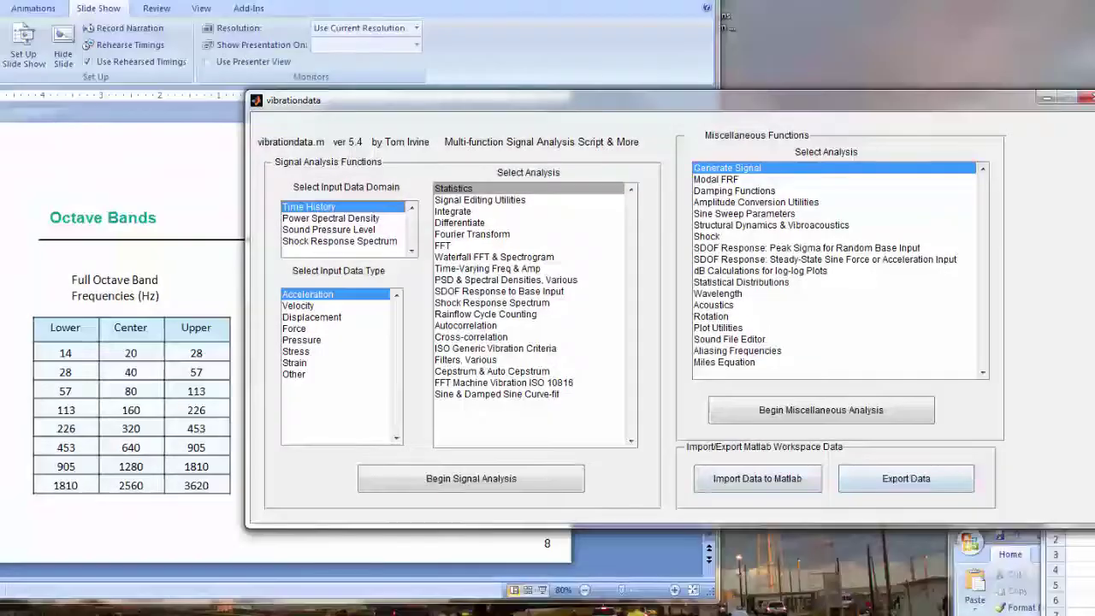
Bring up the bpf.xls.xlsx workbook in Excel, shrink its window and arrange it side by side with the vibrationdata window
drag(1094, 381, 764, 284)
drag(843, 275, 289, 122)
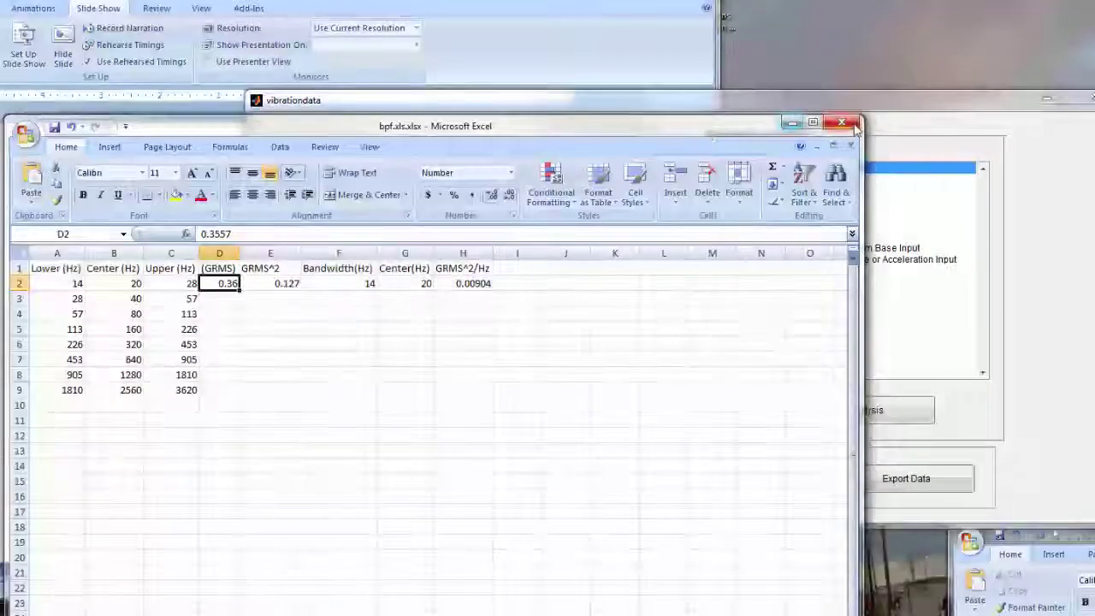
drag(861, 125, 661, 175)
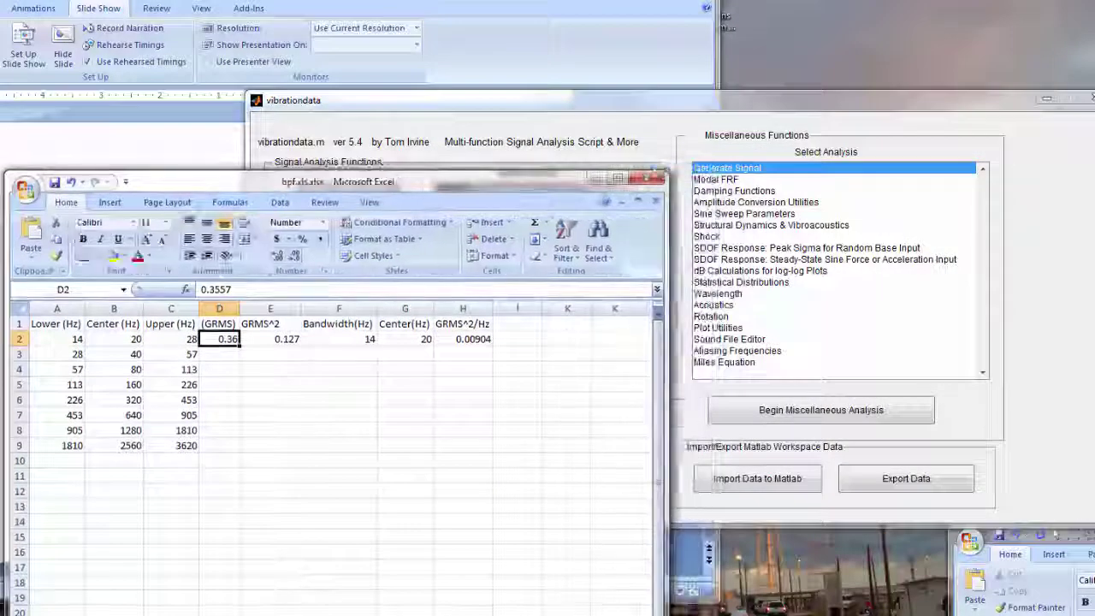
drag(548, 182, 497, 78)
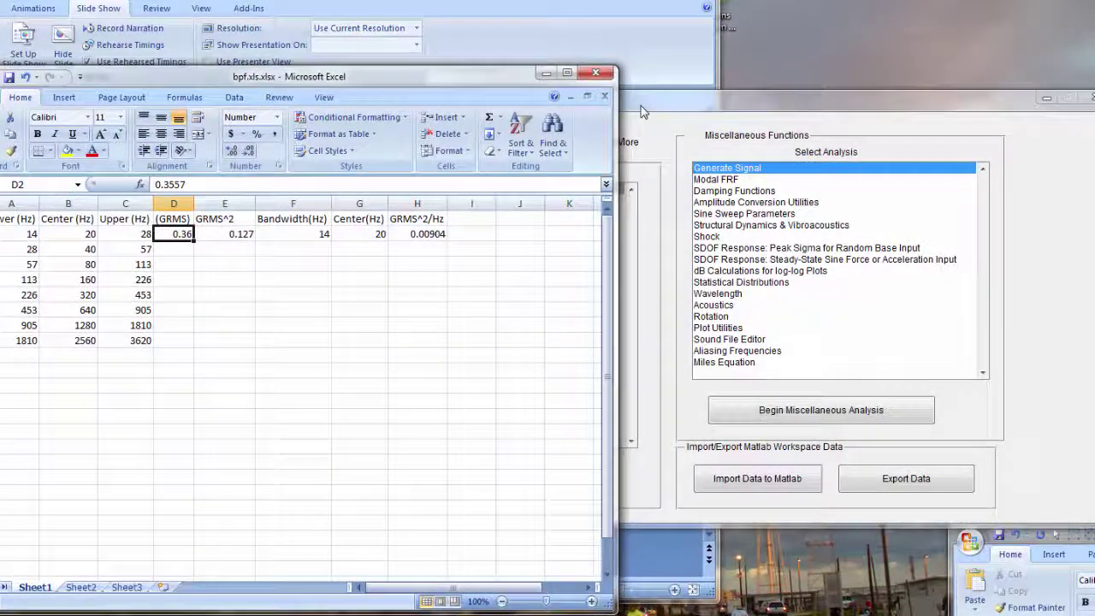
drag(641, 107, 865, 81)
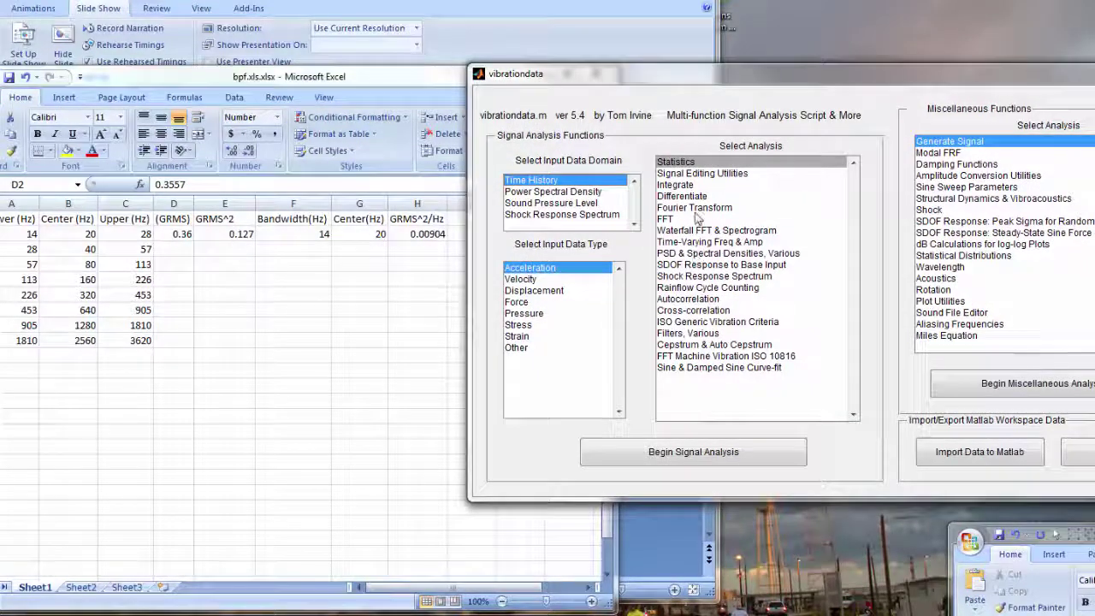
Start the Butterworth Filter analysis from the Filters, Various group
click(689, 333)
click(710, 457)
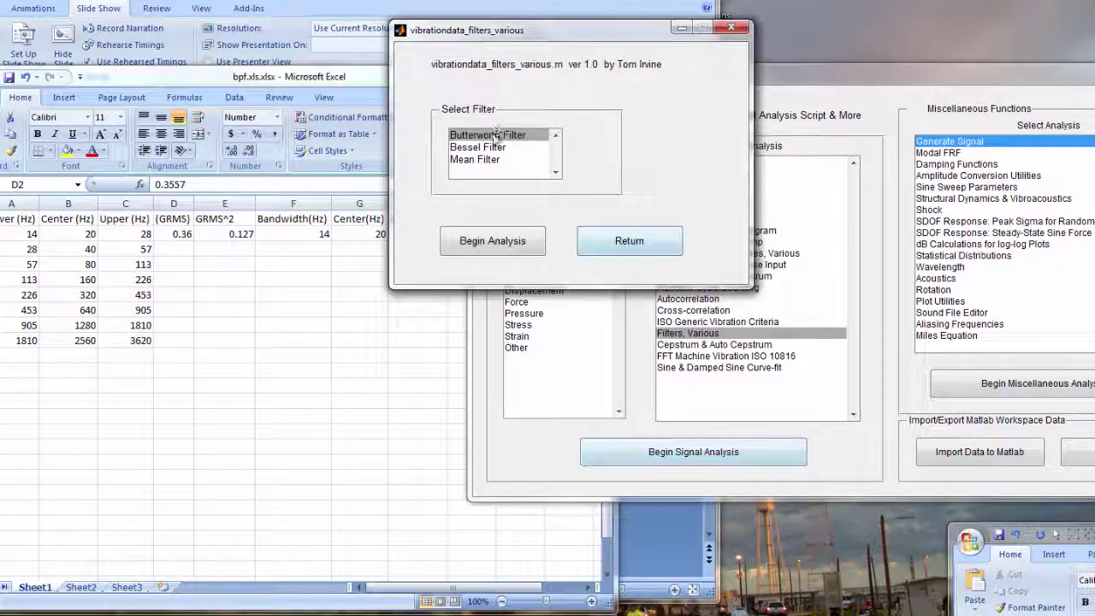
click(500, 239)
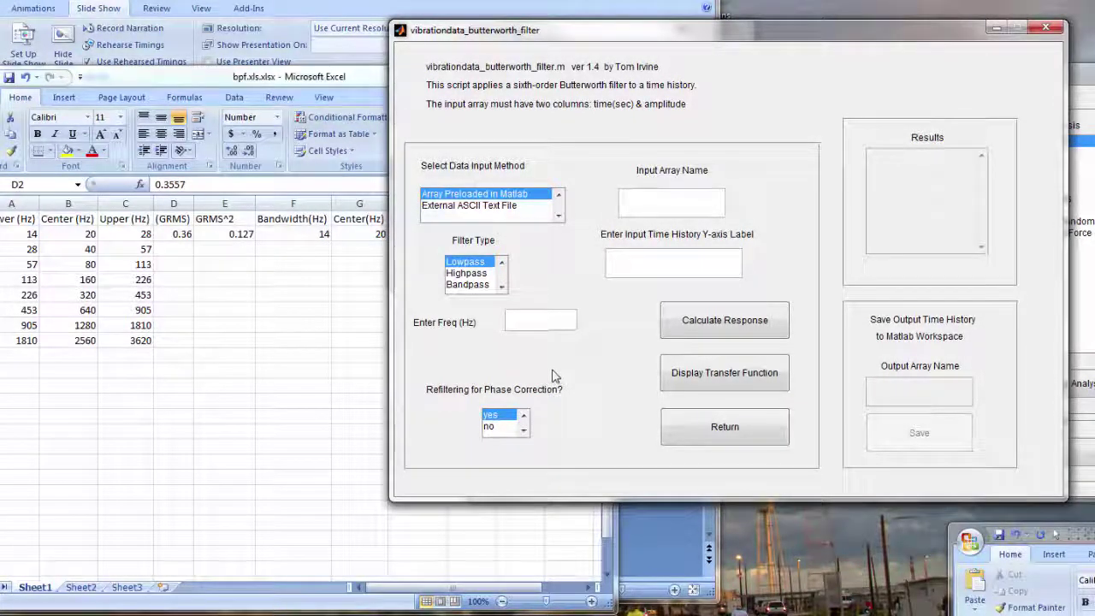
Configure a Bandpass filter without refiltering for phase correction, using input array accel_th and Y-axis label Accel (G)
click(500, 427)
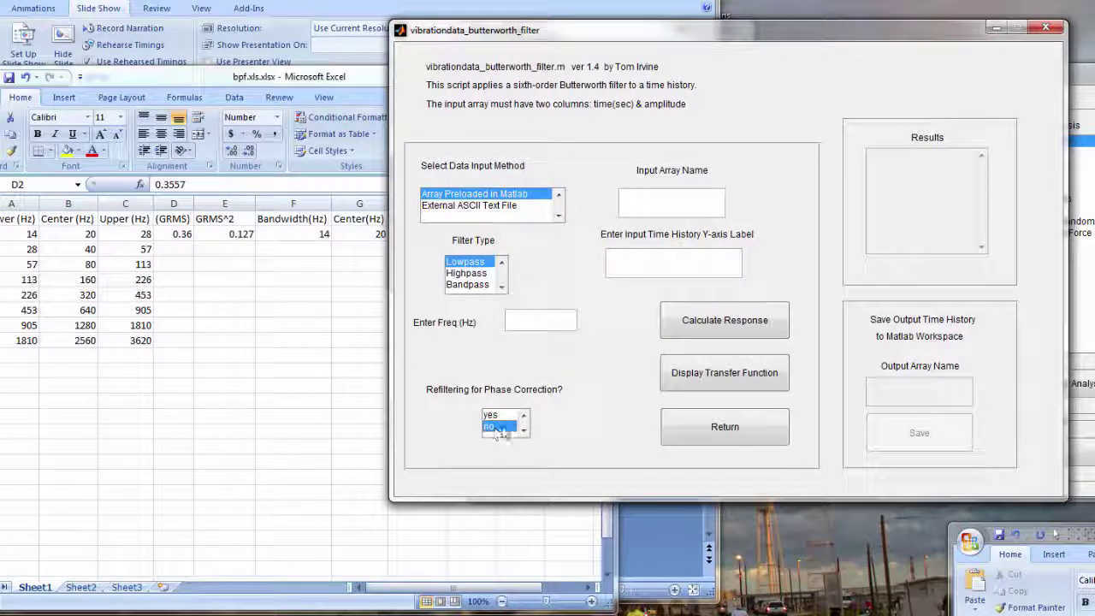
click(481, 284)
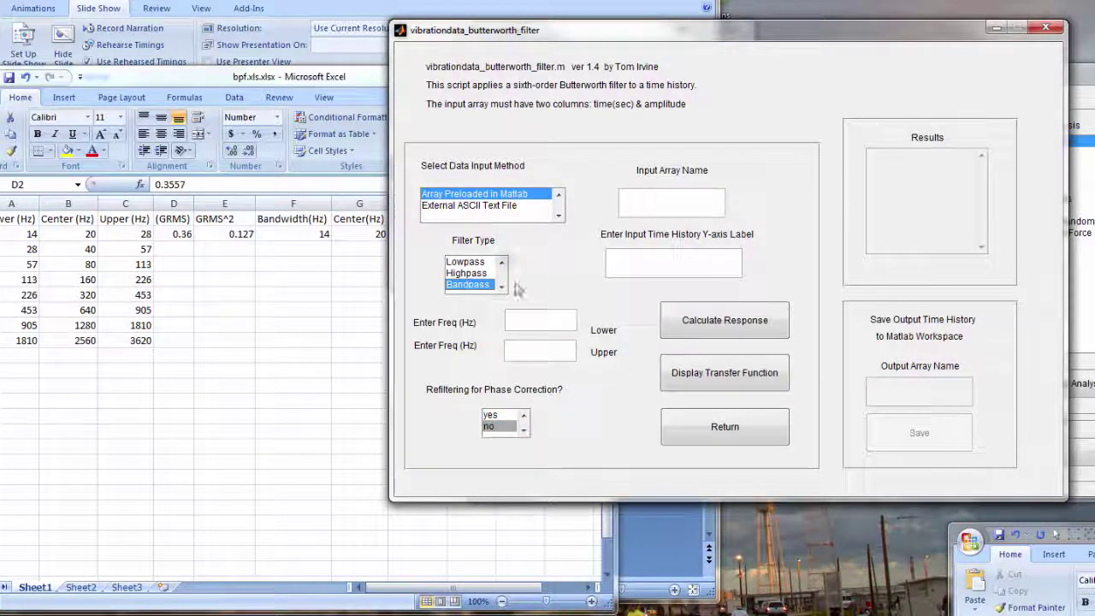
click(658, 209)
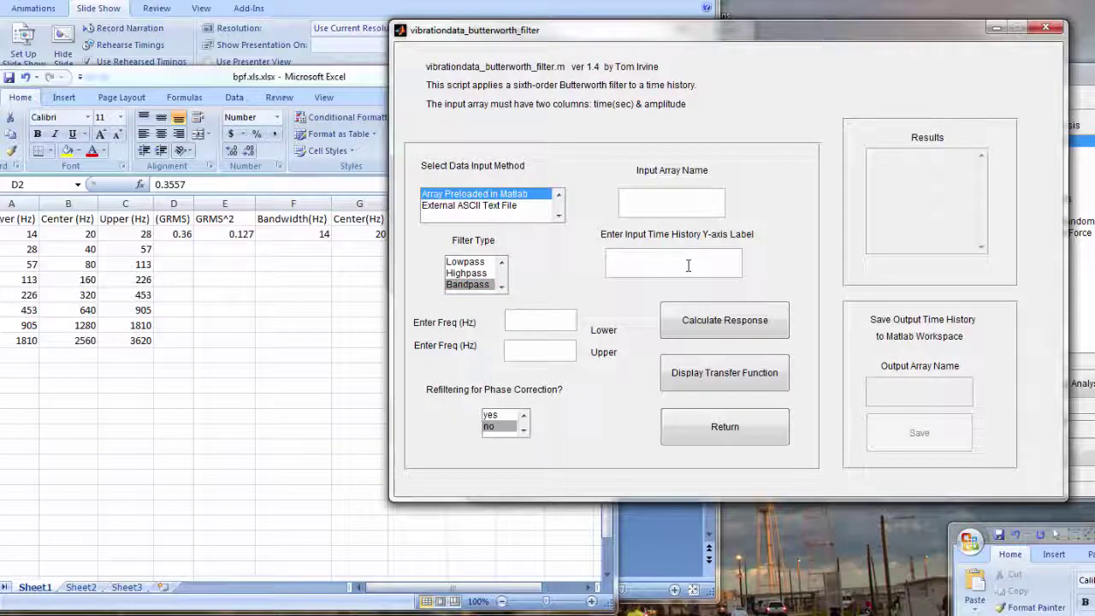
text(accel_th)
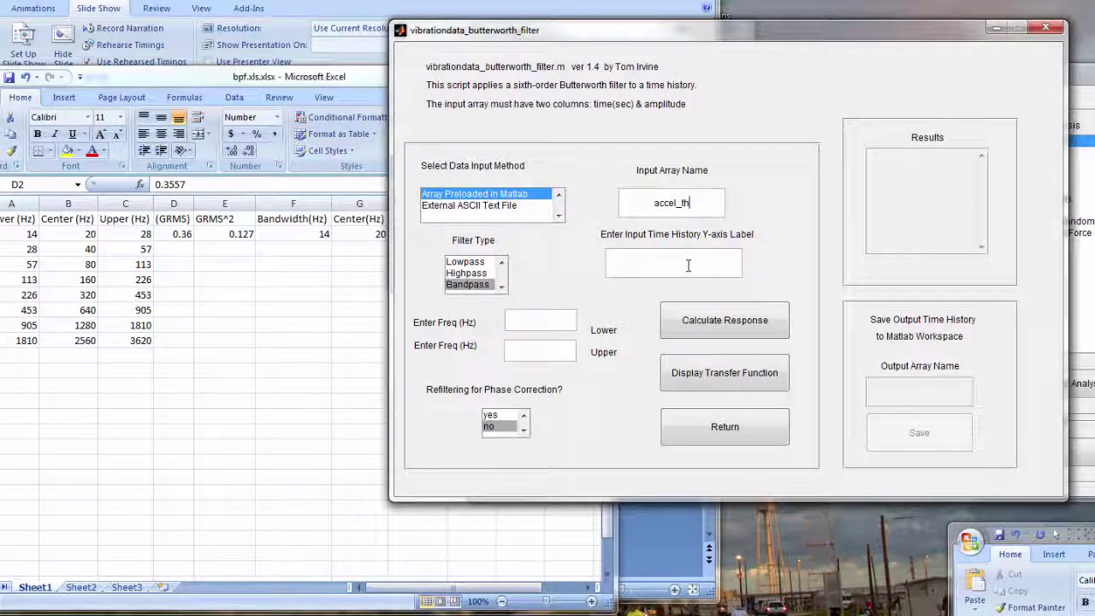
key(Return)
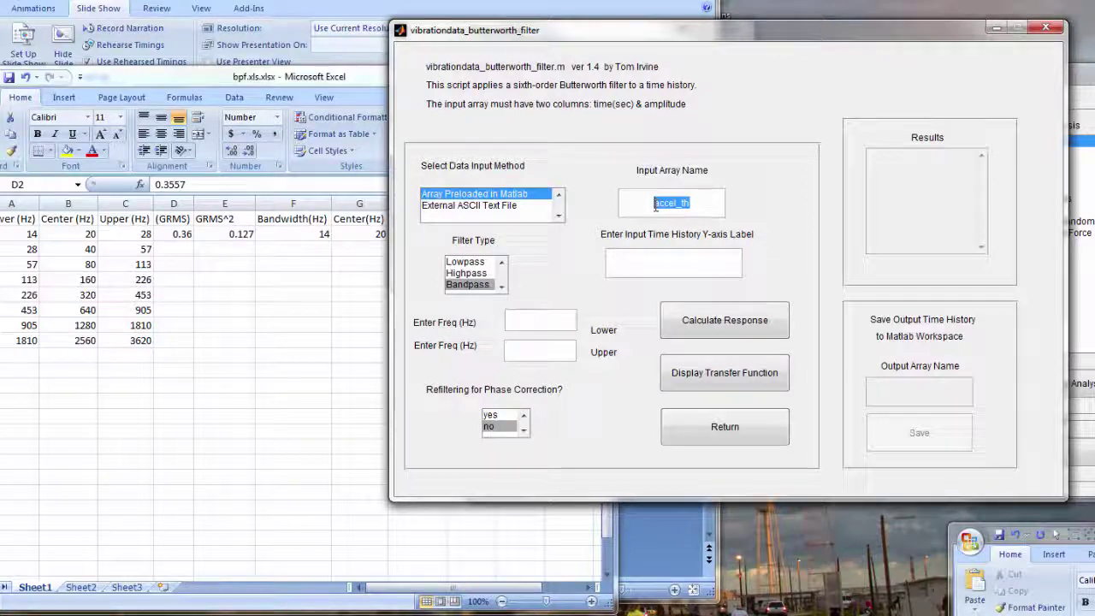
click(659, 268)
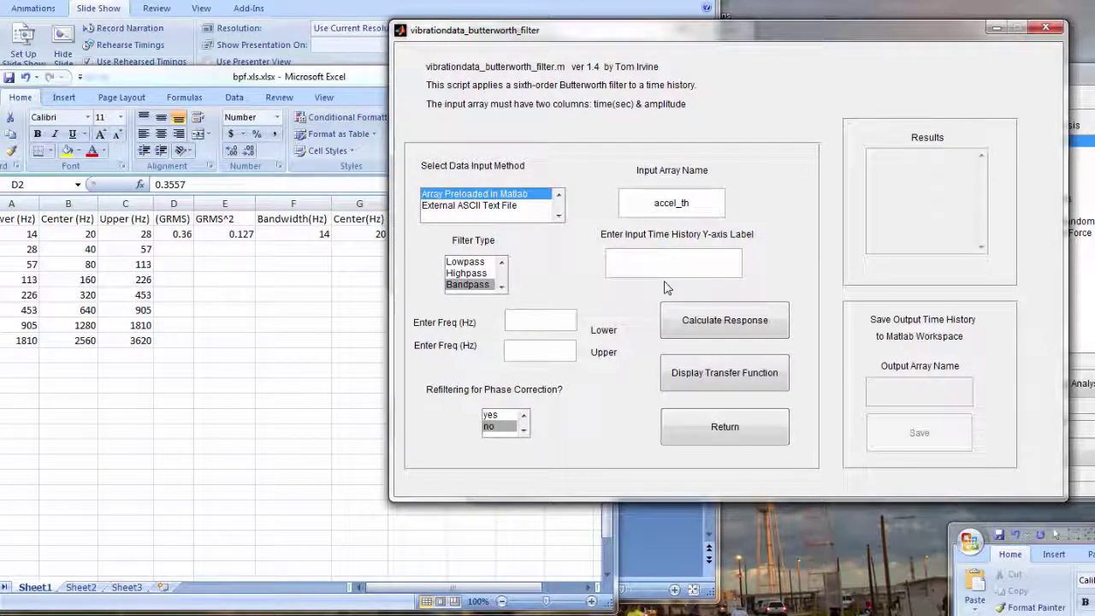
text(Accel (G))
Set the filter's lower frequency to 14 Hz and upper frequency to 28 Hz, and display its transfer function
click(564, 323)
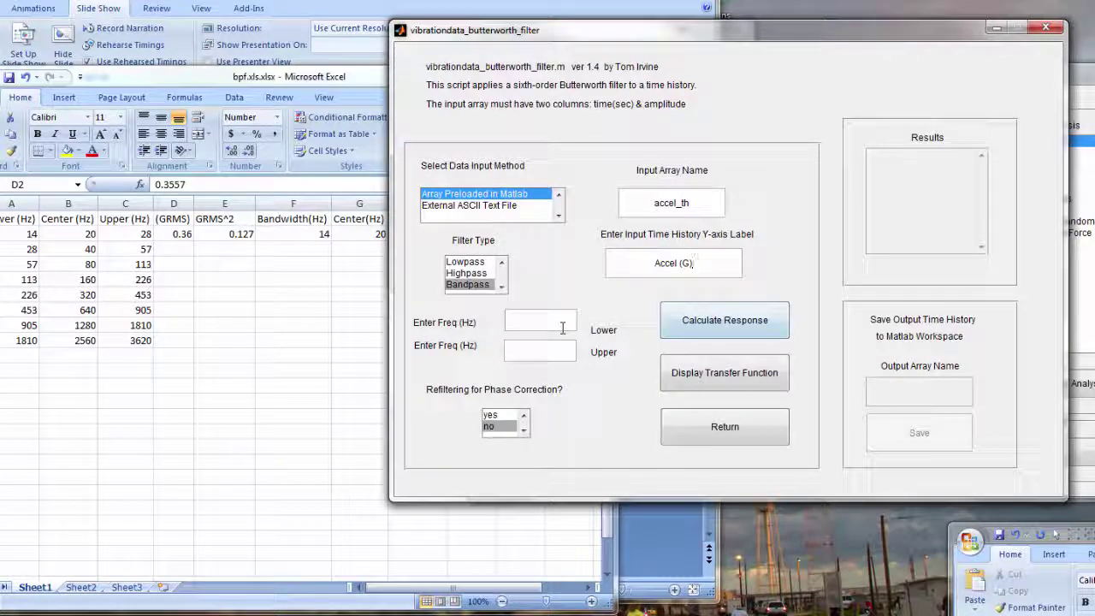
text(14)
key(Tab)
text(28)
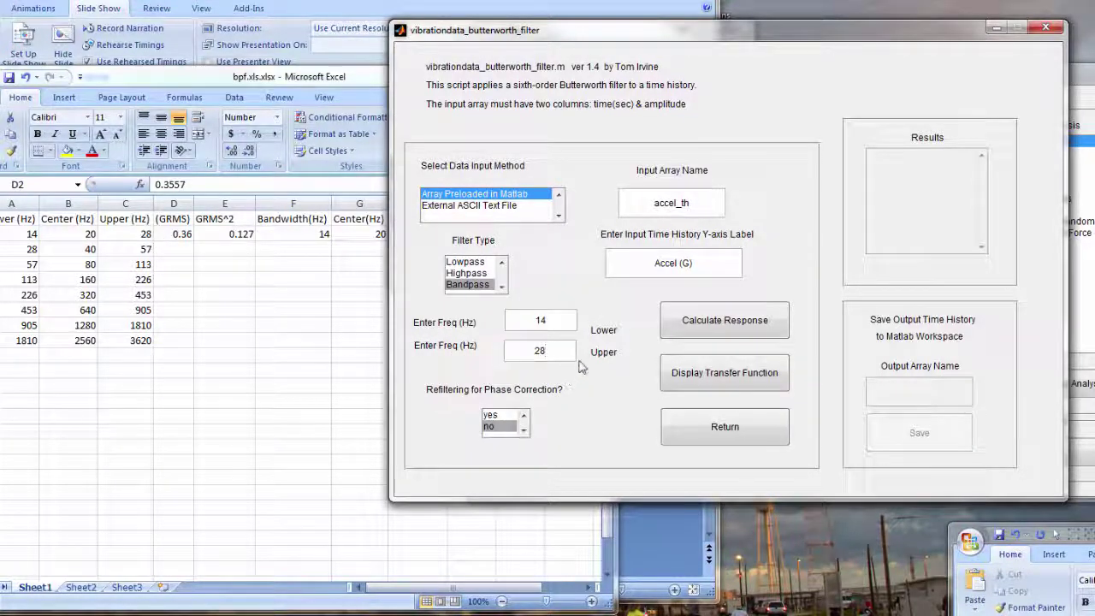
click(714, 377)
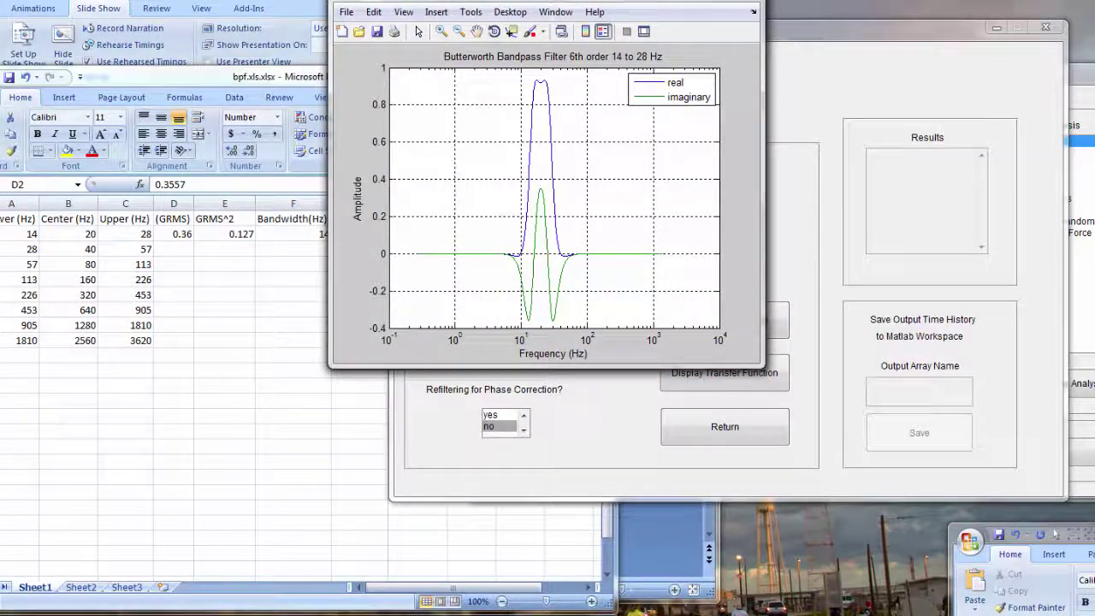
drag(641, 2, 630, 22)
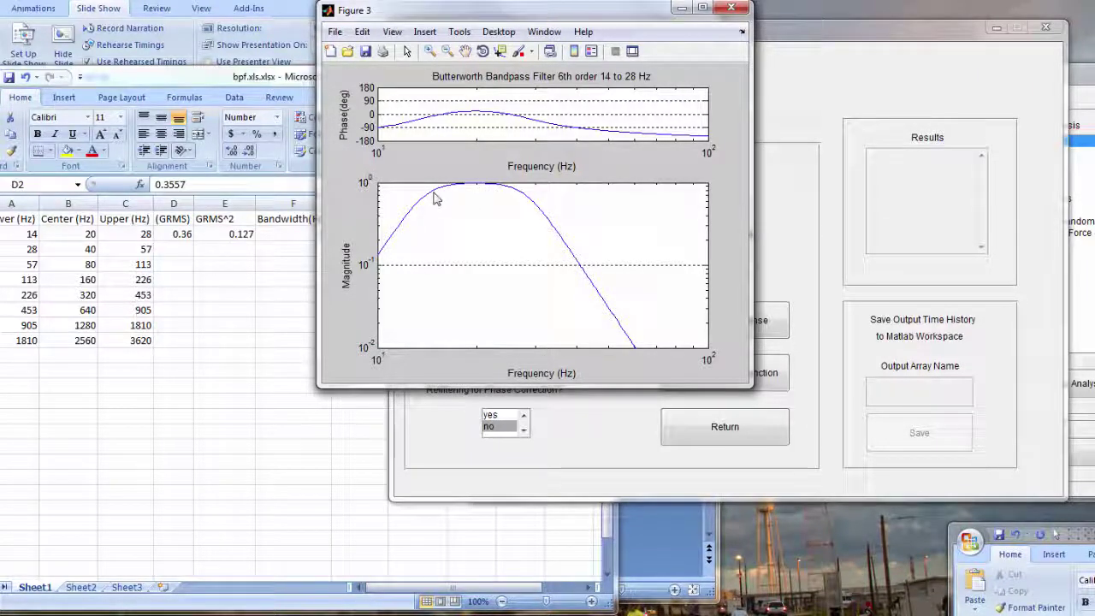
Mark the transfer function's magnitude curve with data tips at 14 Hz and 28 Hz
click(461, 31)
click(460, 32)
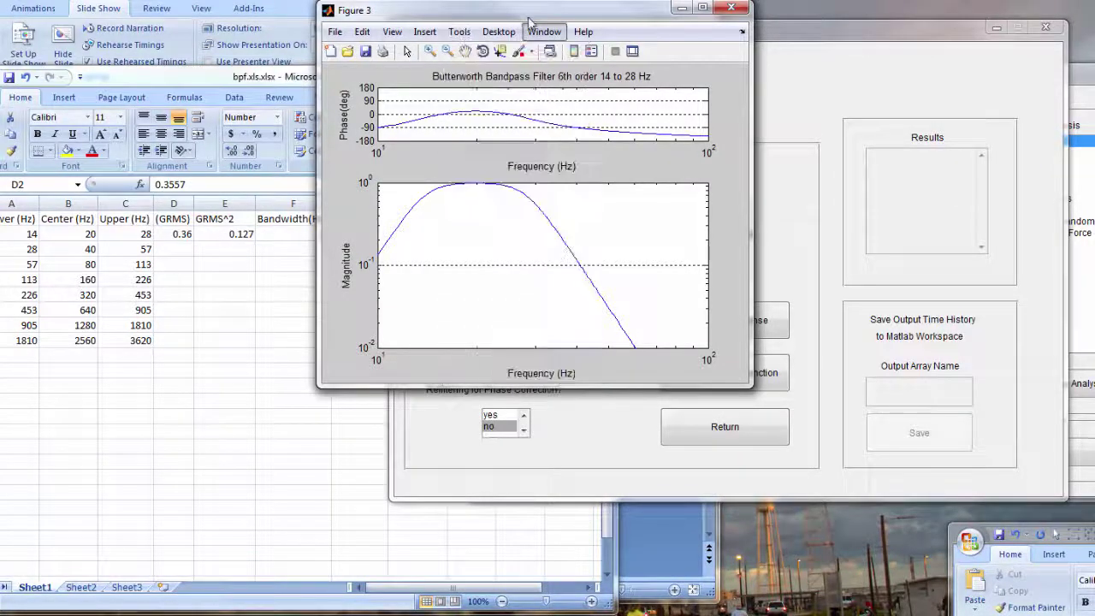
click(500, 51)
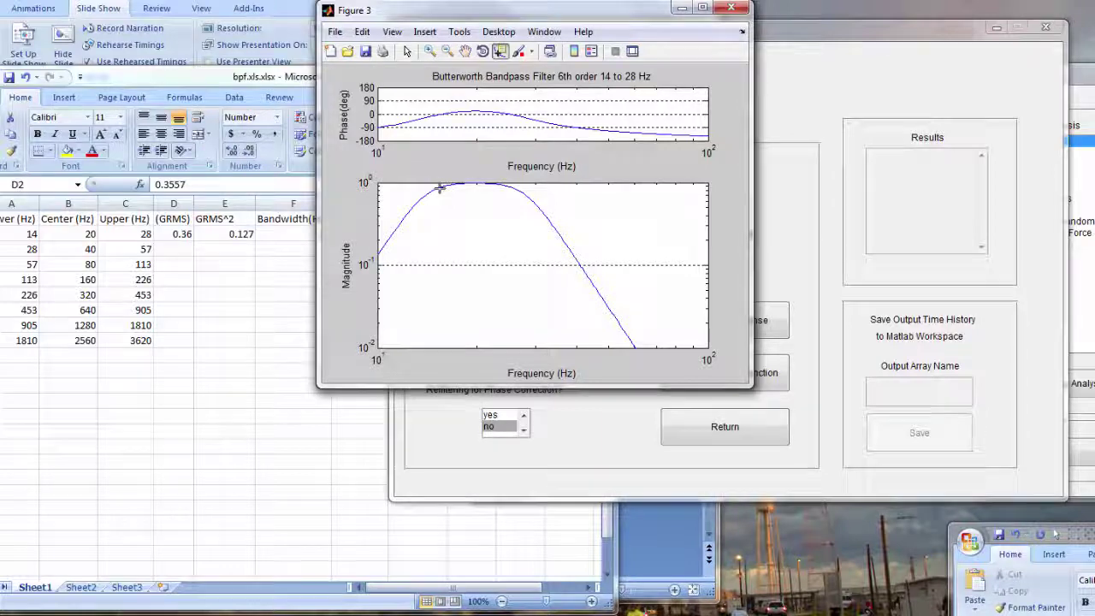
click(441, 188)
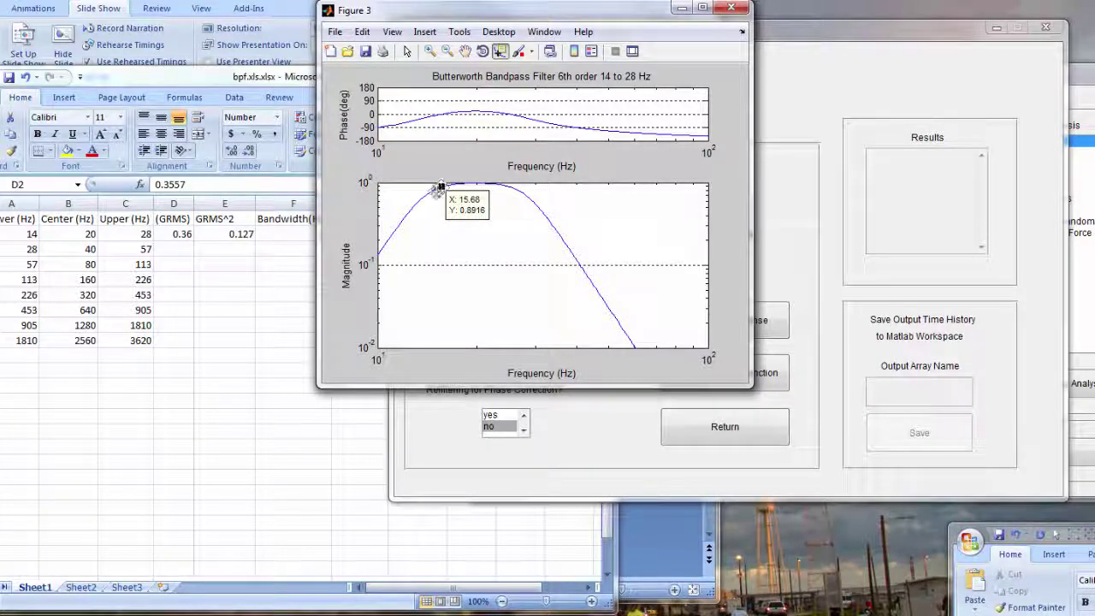
drag(440, 186, 426, 197)
right_click(426, 198)
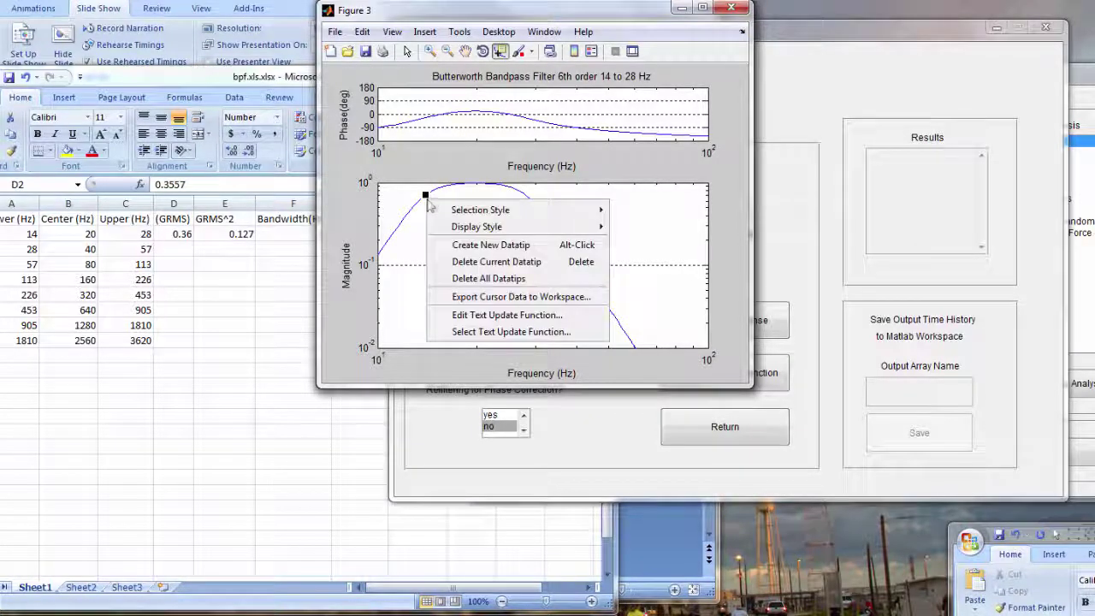
click(471, 247)
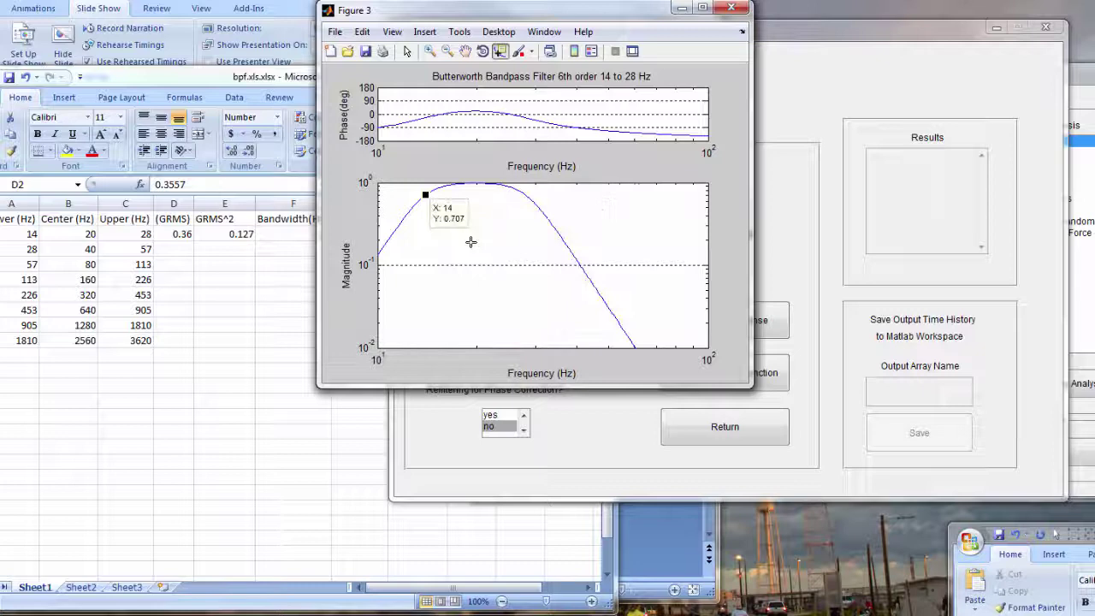
click(527, 199)
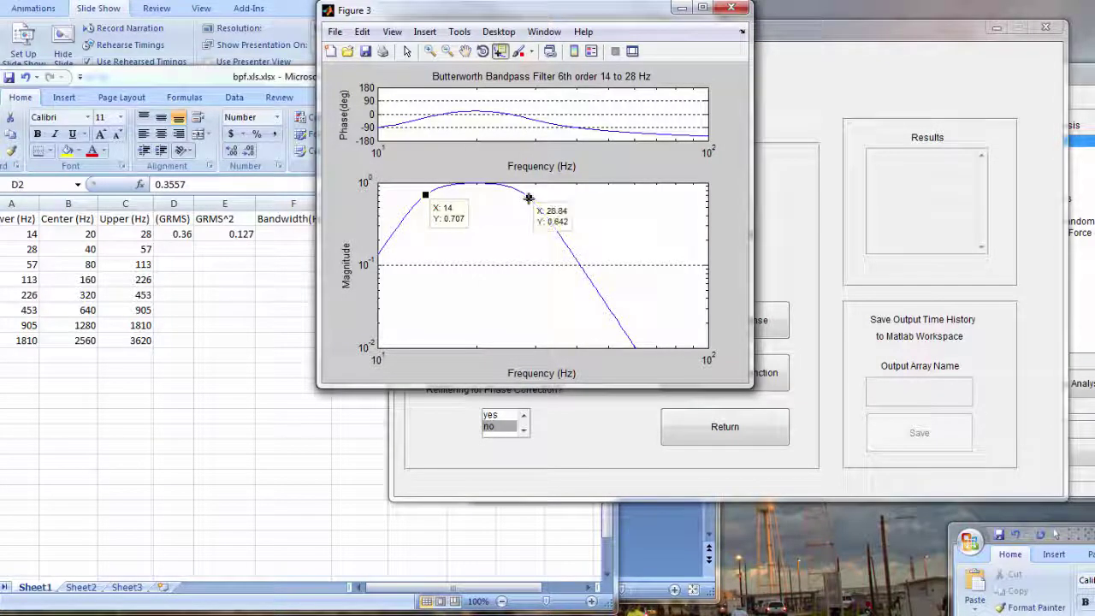
drag(526, 199, 522, 198)
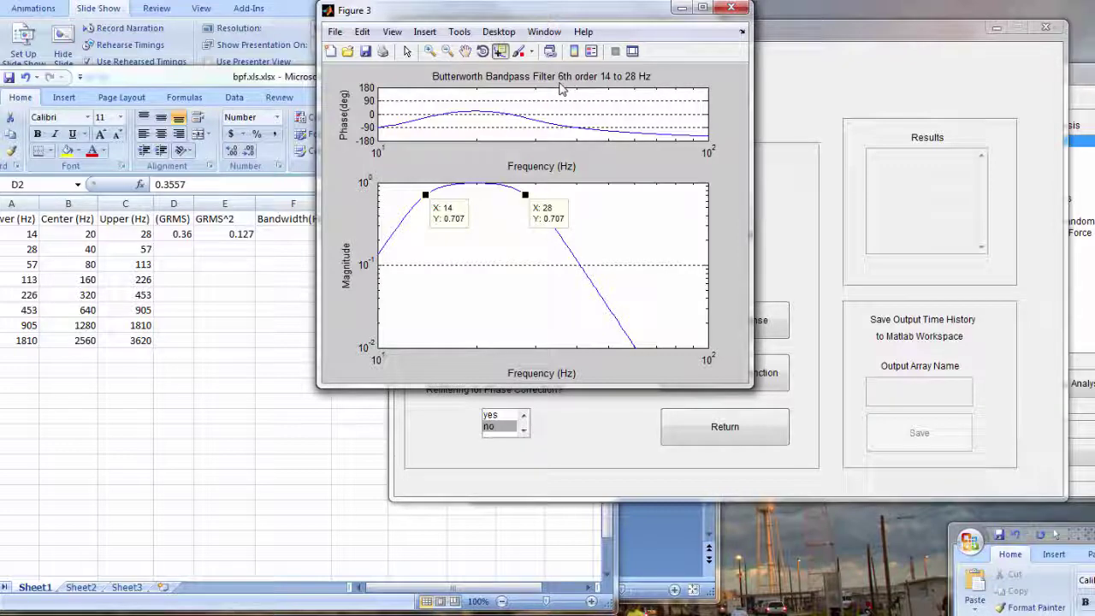
Close the transfer function magnitude plot and move the Butterworth filter window clear of the spreadsheet columns
click(731, 8)
drag(694, 40, 763, 38)
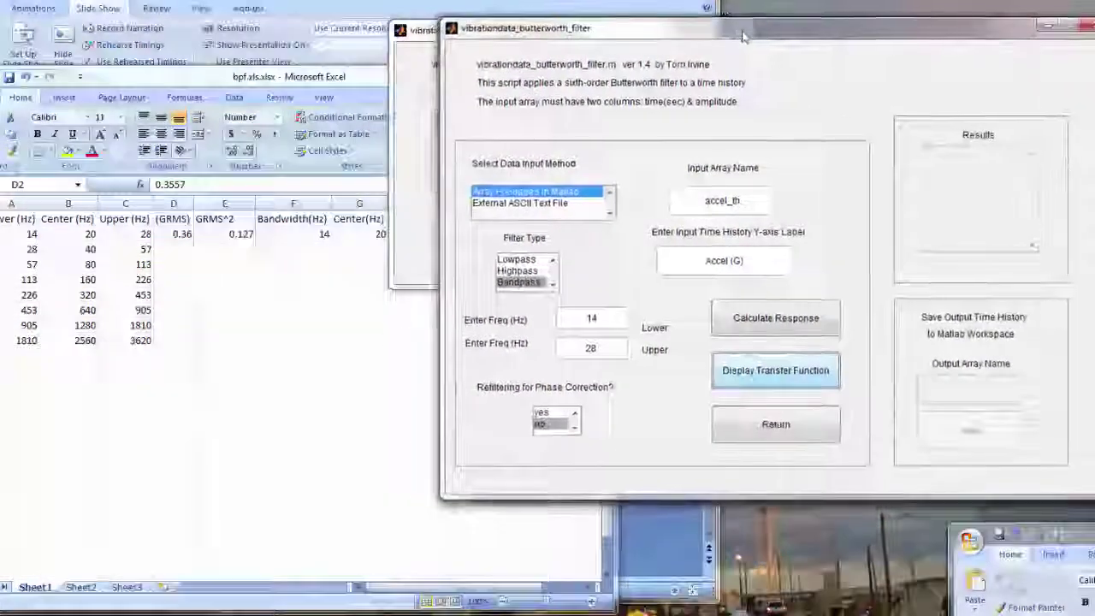
click(410, 145)
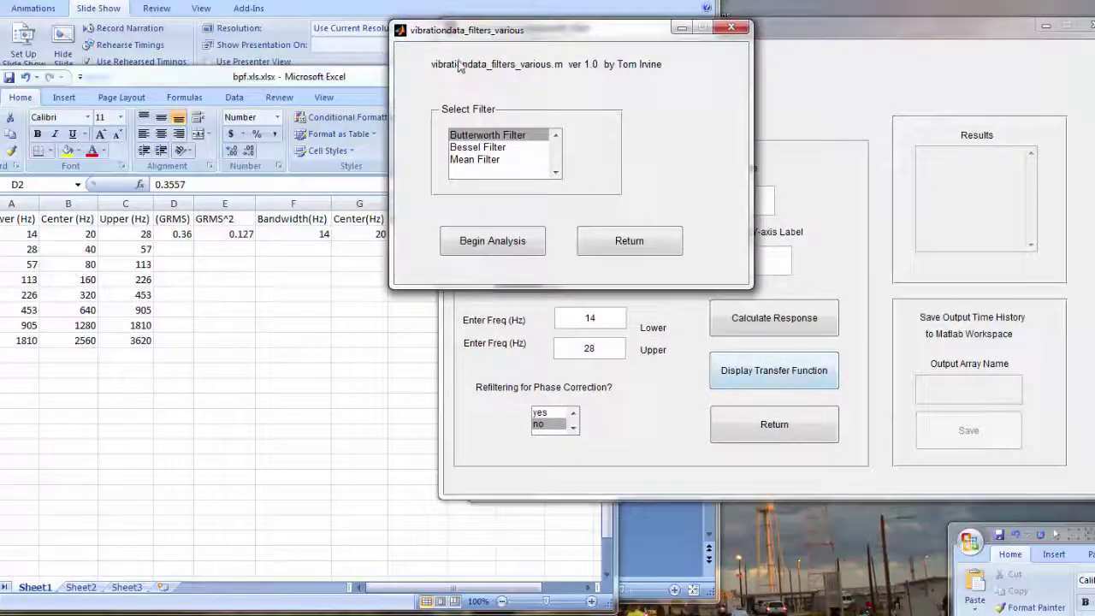
click(766, 296)
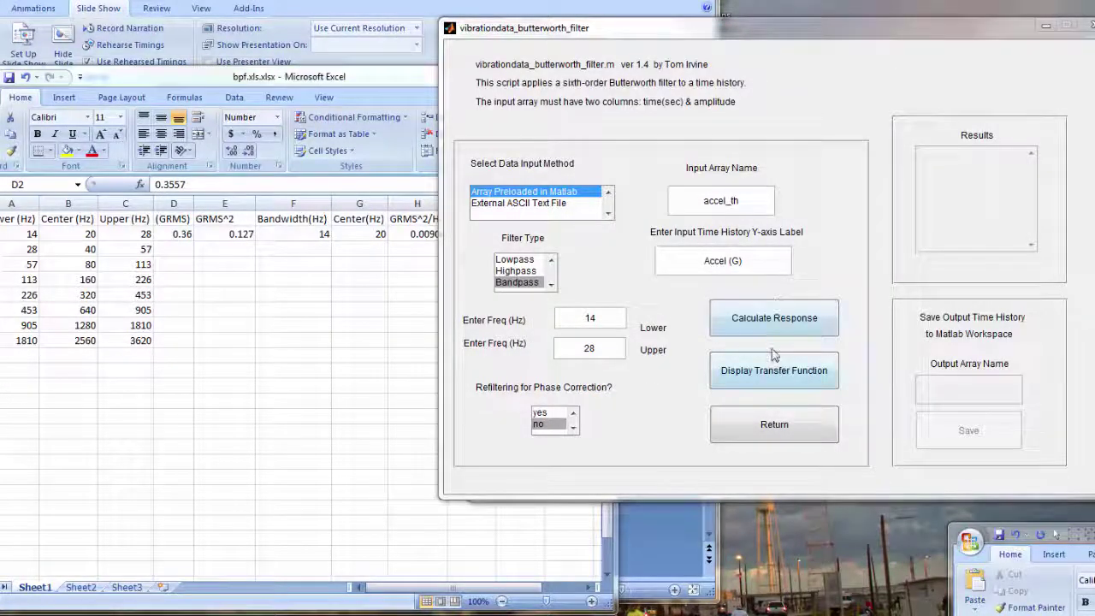
drag(654, 40, 681, 42)
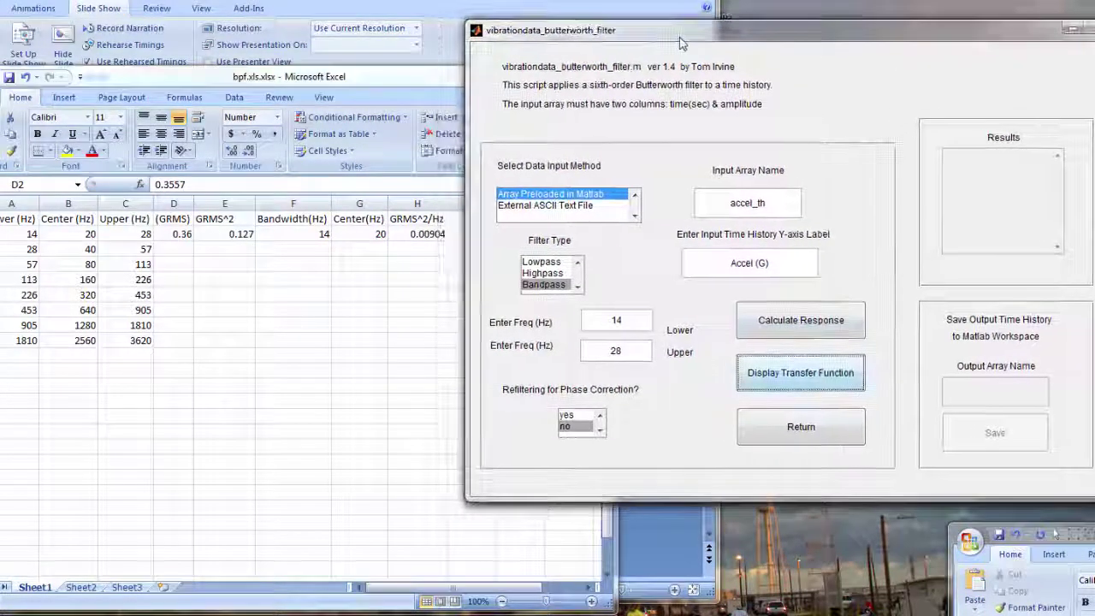
Calculate the 14 to 28 Hz filtered response and highlight the input and filtered RMS values in the results
click(775, 330)
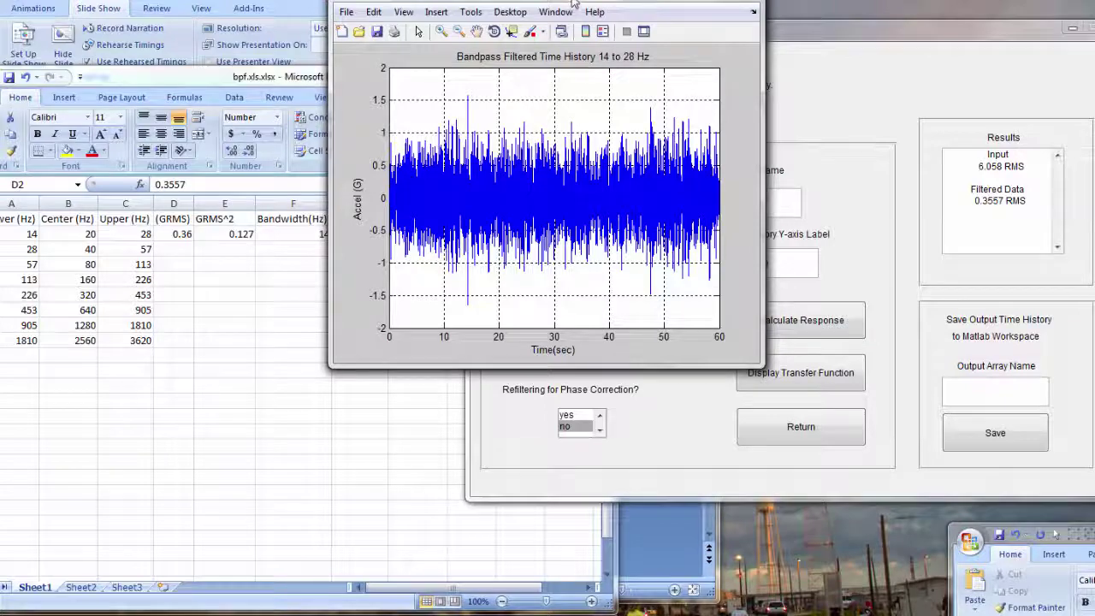
drag(574, 0, 602, 33)
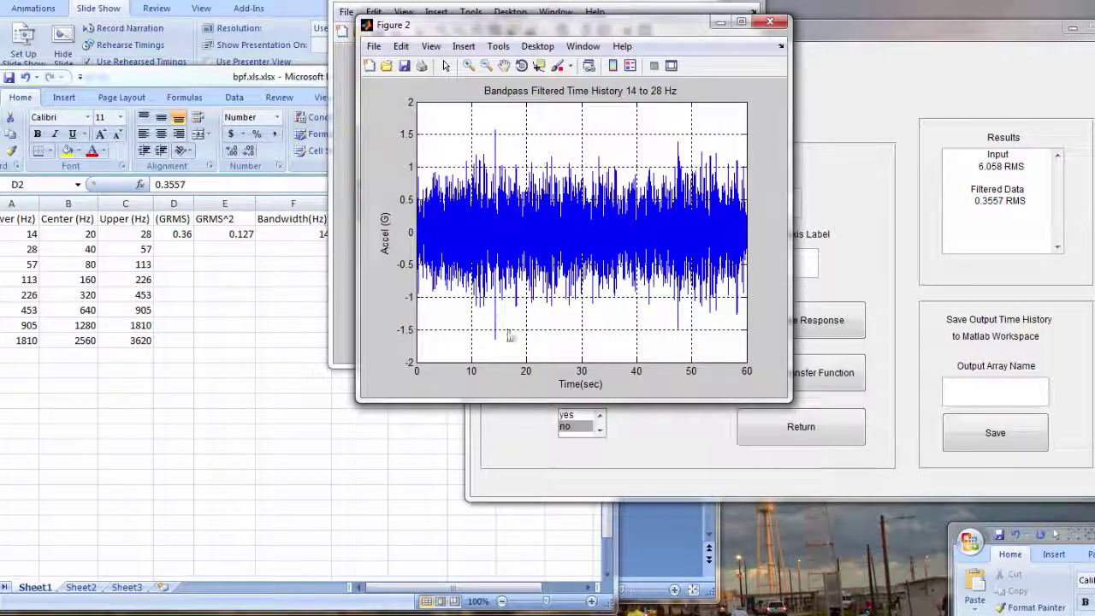
click(979, 201)
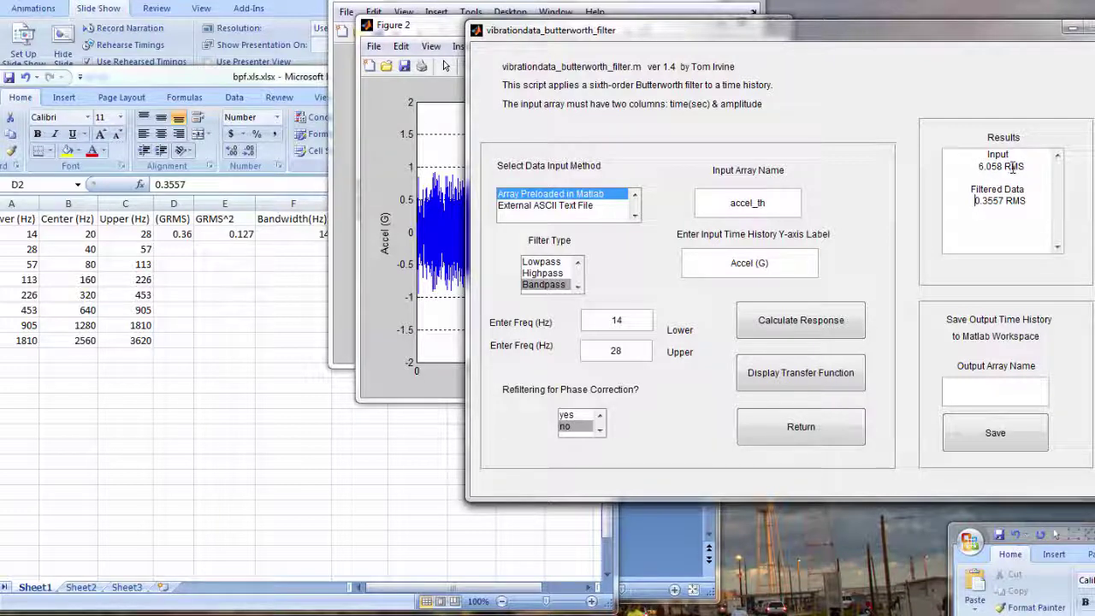
key(Up)
key(Up)
drag(1016, 167, 981, 167)
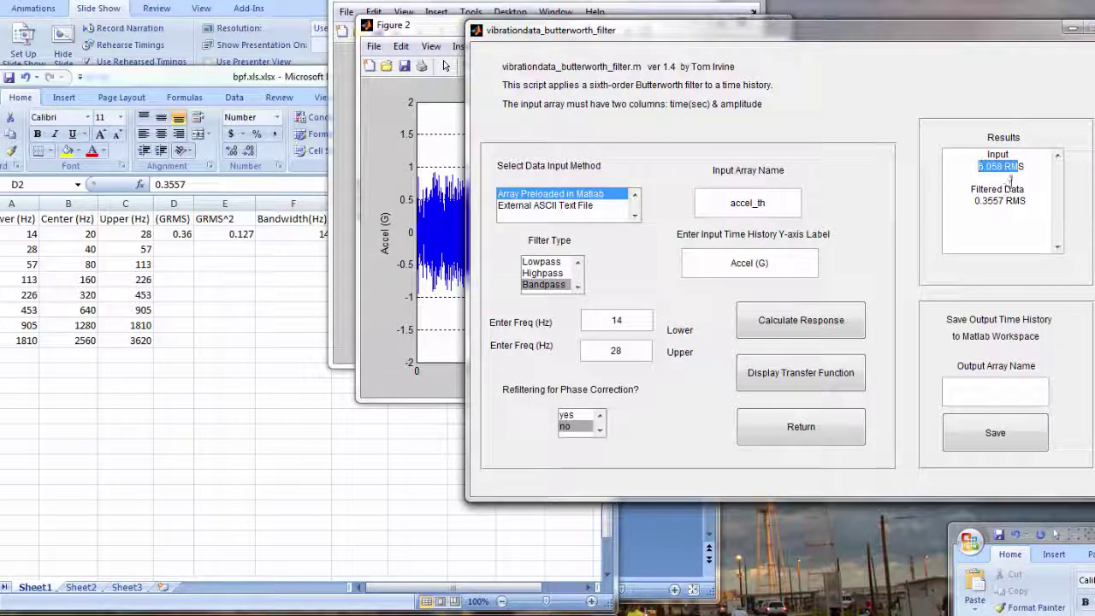
drag(1026, 200, 975, 201)
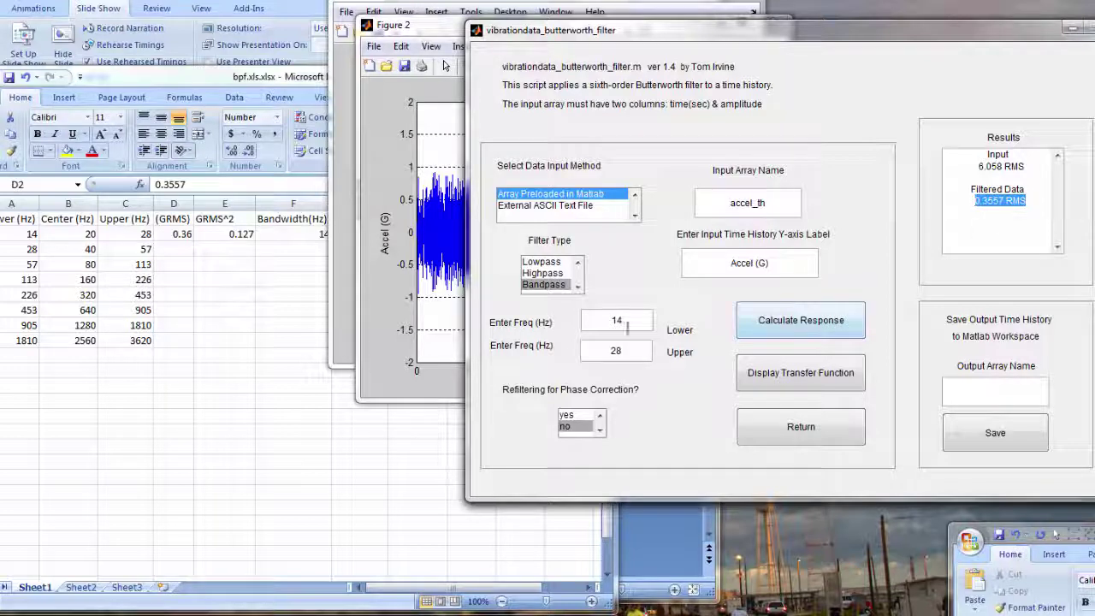
Copy the filtered RMS value 0.3557 from the filter results into cell D2 of the spreadsheet
click(999, 206)
drag(1001, 202, 975, 202)
key(ctrl+c)
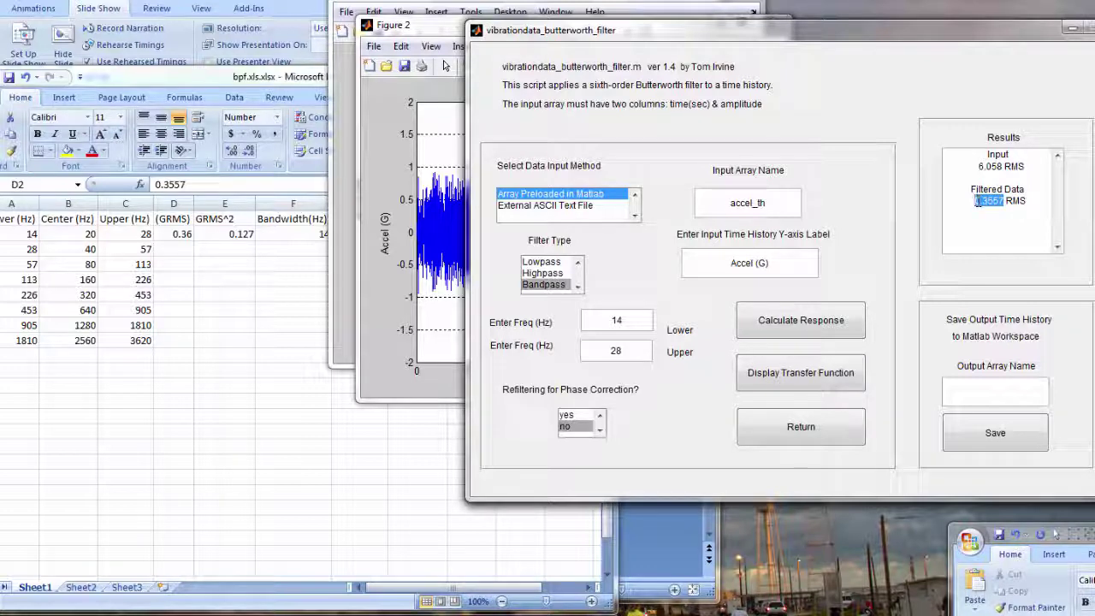
click(210, 250)
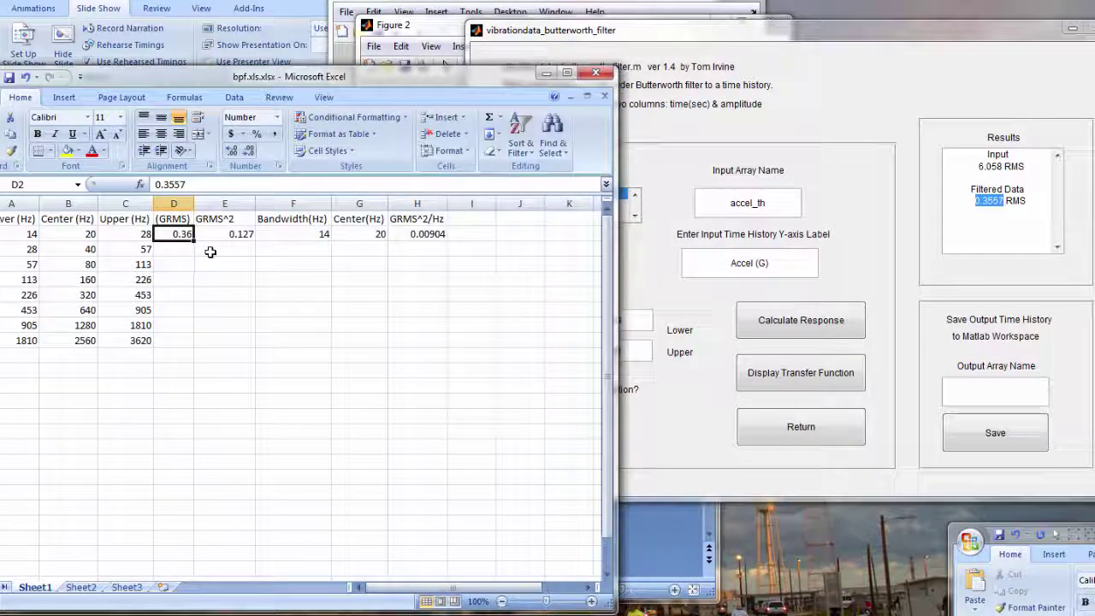
drag(289, 86, 430, 90)
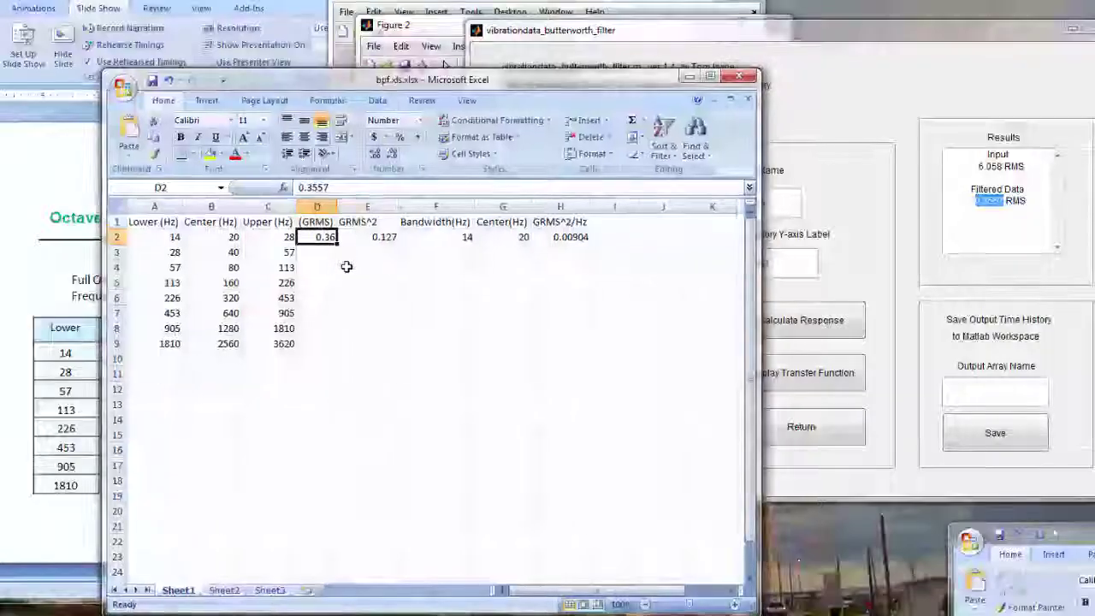
key(BackSpace)
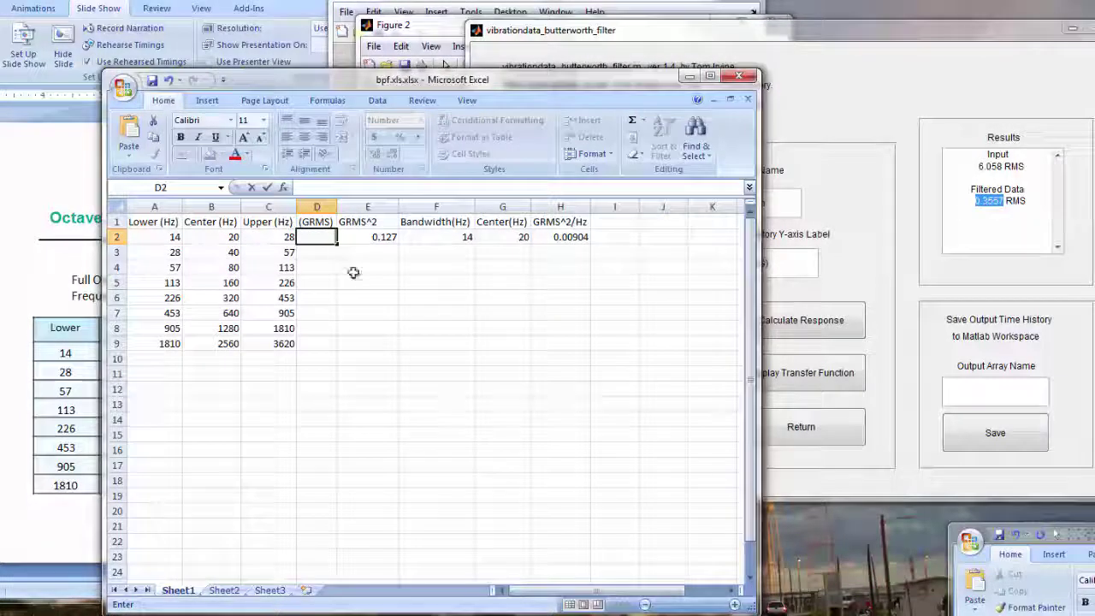
key(ctrl+v)
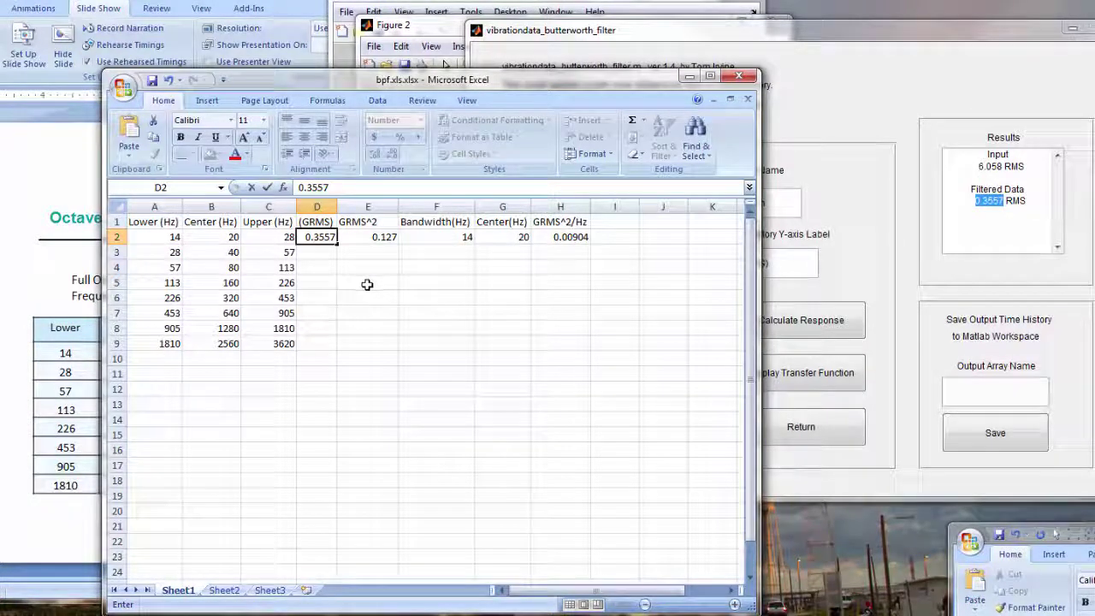
click(371, 284)
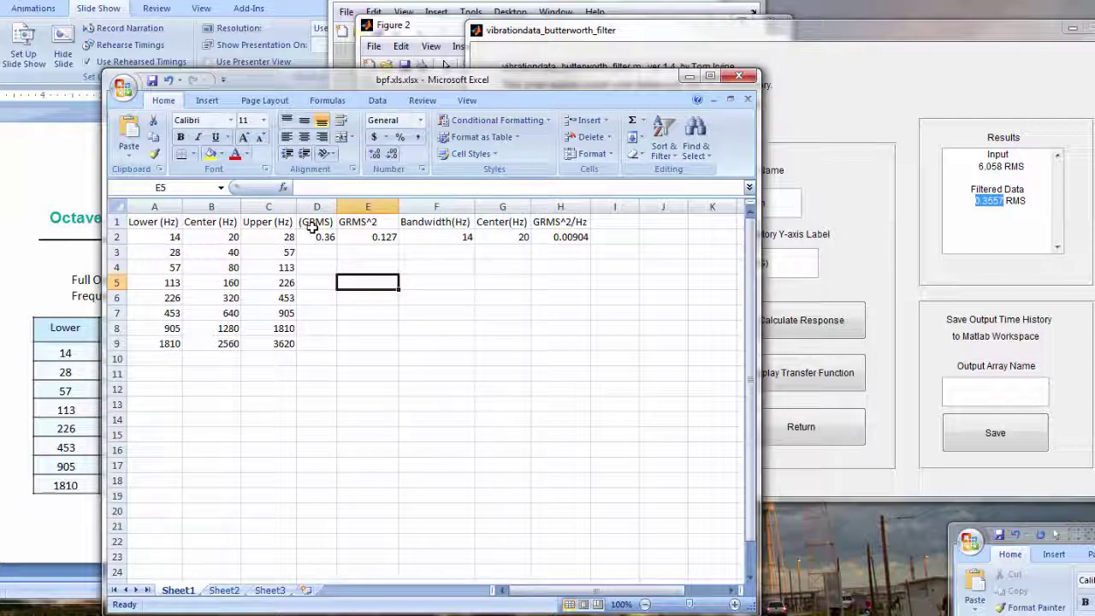
Examine the formulas for GRMS^2, bandwidth, center frequency and GRMS^2/Hz in the spreadsheet's 14 to 28 Hz row
click(377, 237)
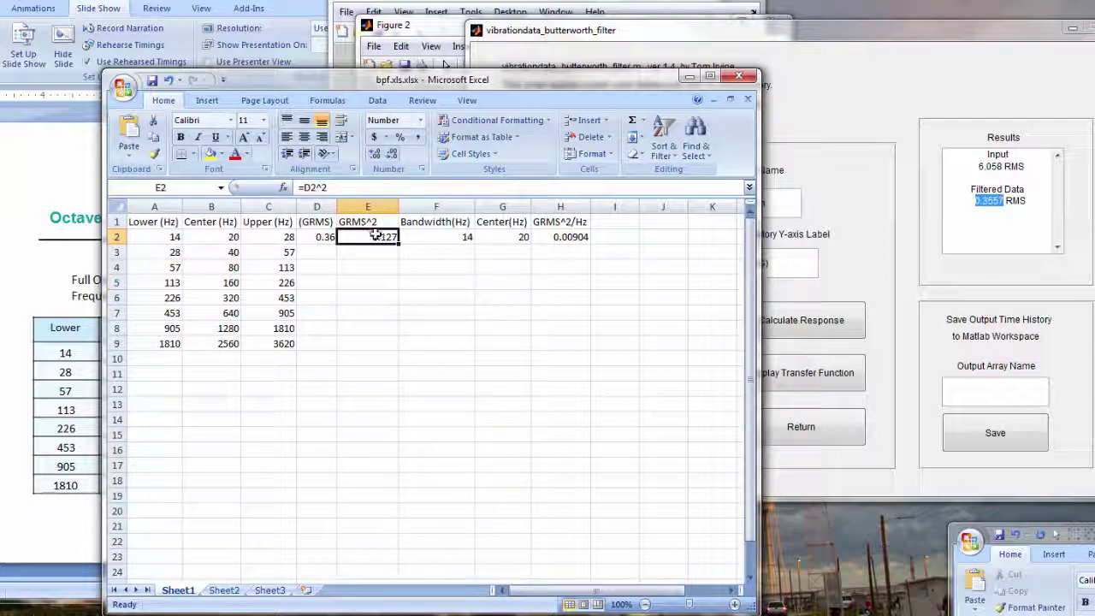
click(448, 238)
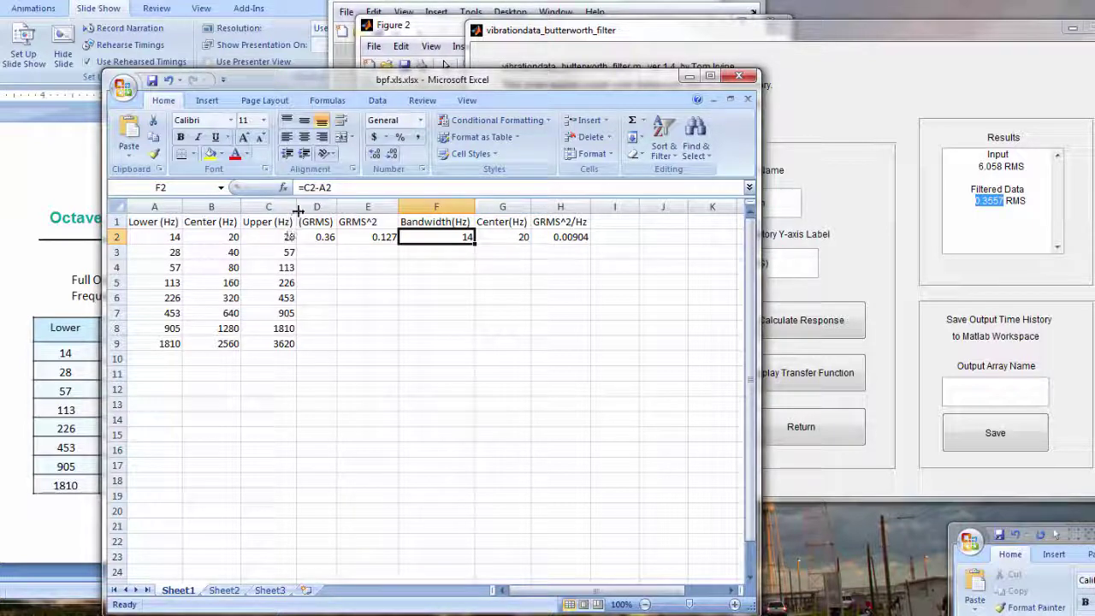
click(511, 239)
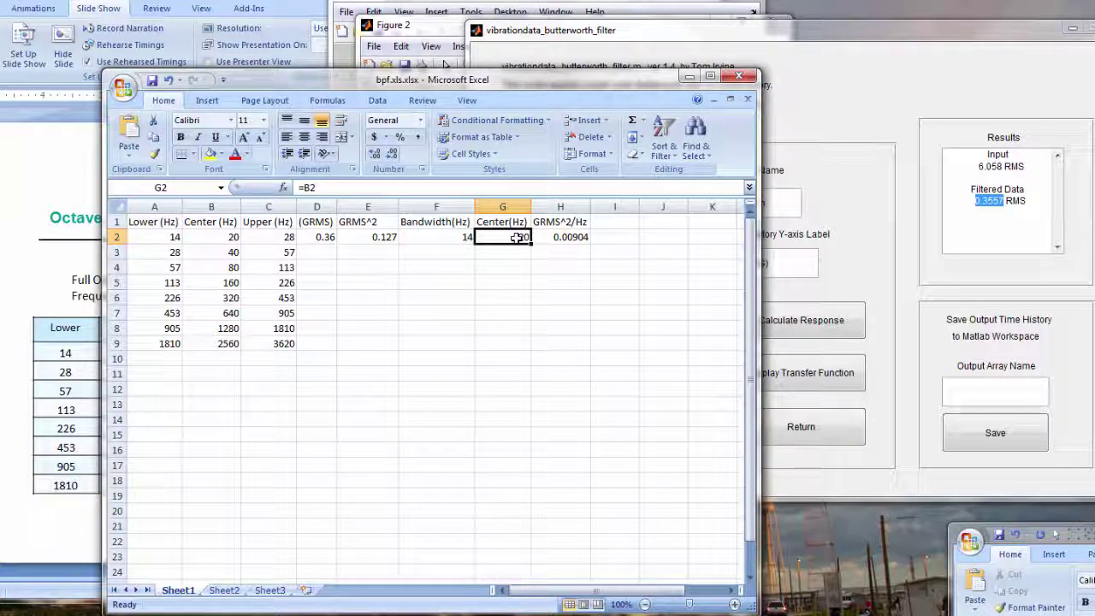
click(218, 239)
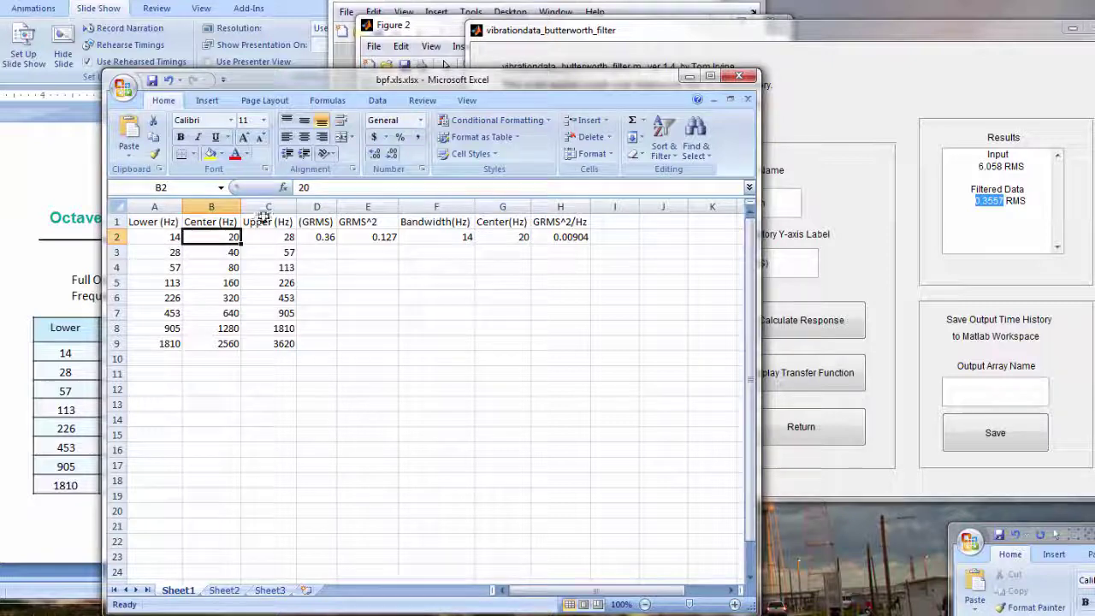
click(517, 238)
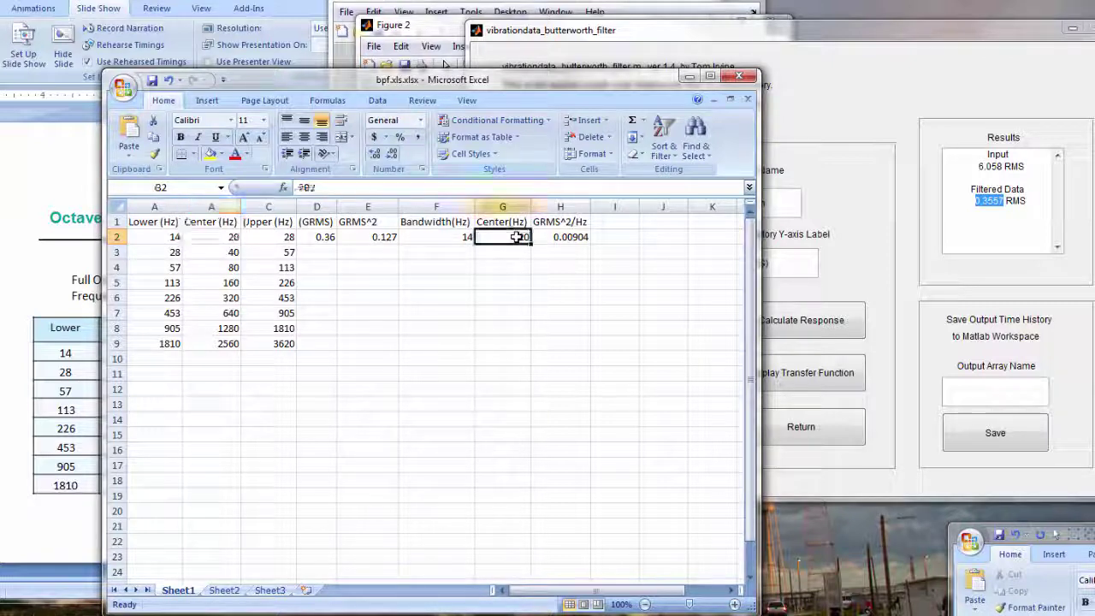
click(567, 238)
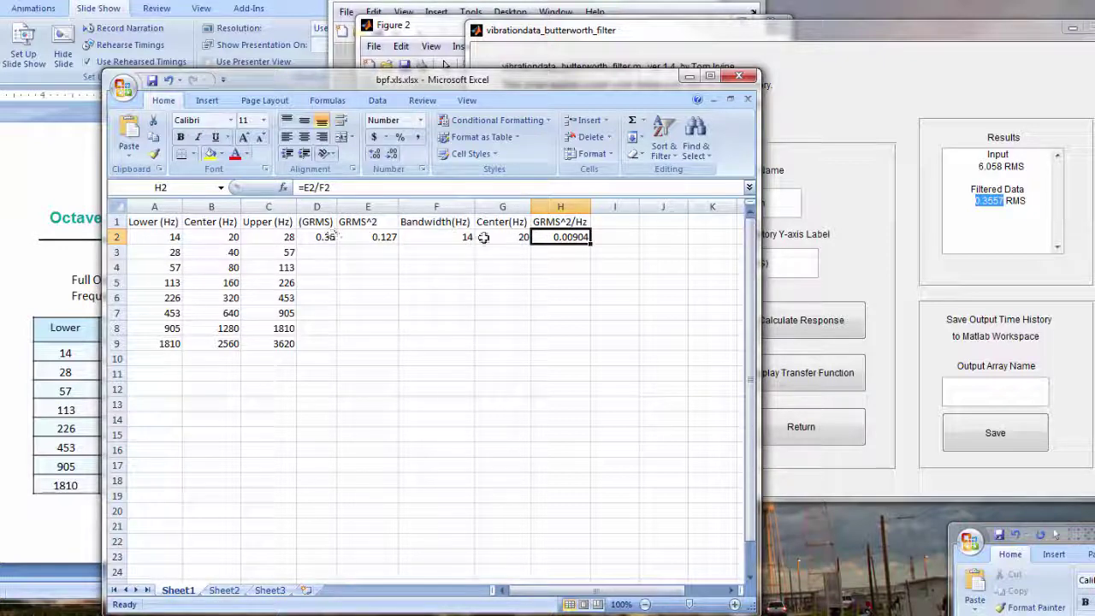
click(520, 239)
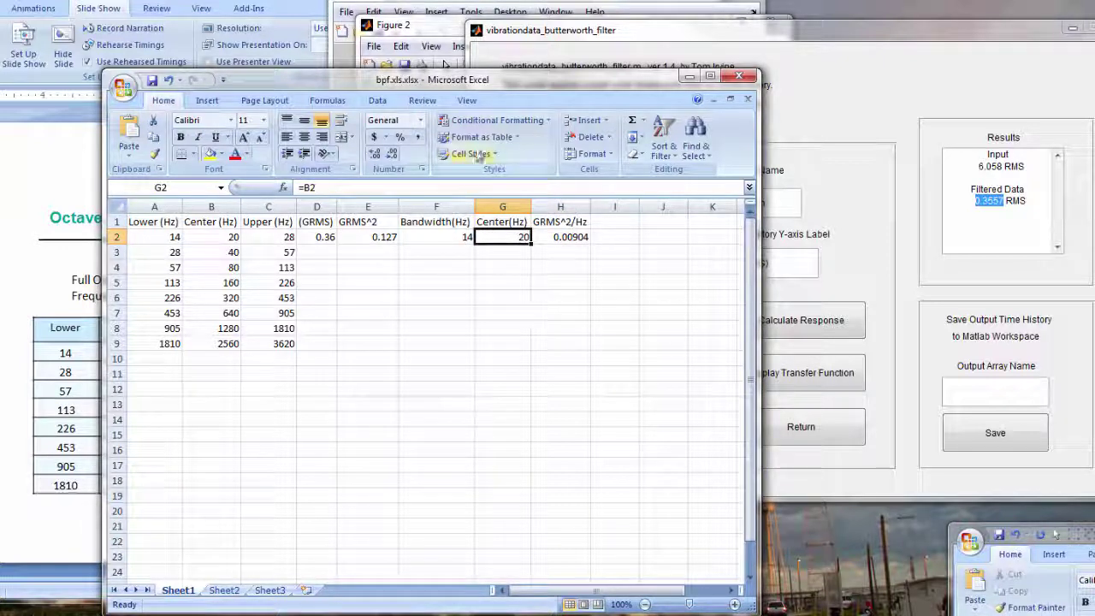
Move and narrow the spreadsheet window to uncover the Butterworth filter inputs, and bring the filter window forward
drag(612, 87, 446, 74)
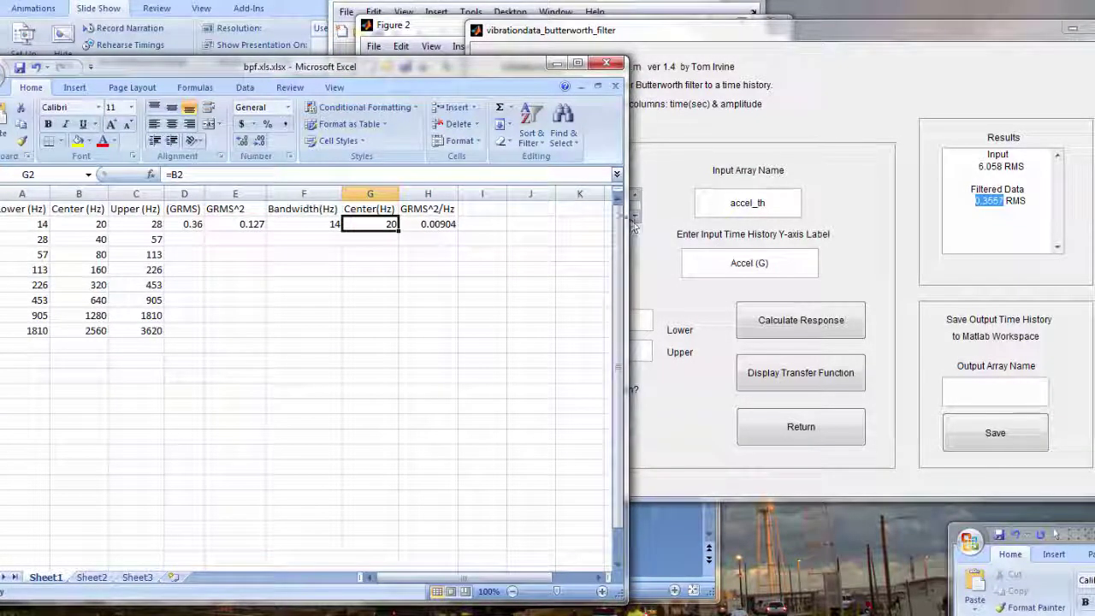
drag(627, 219, 498, 223)
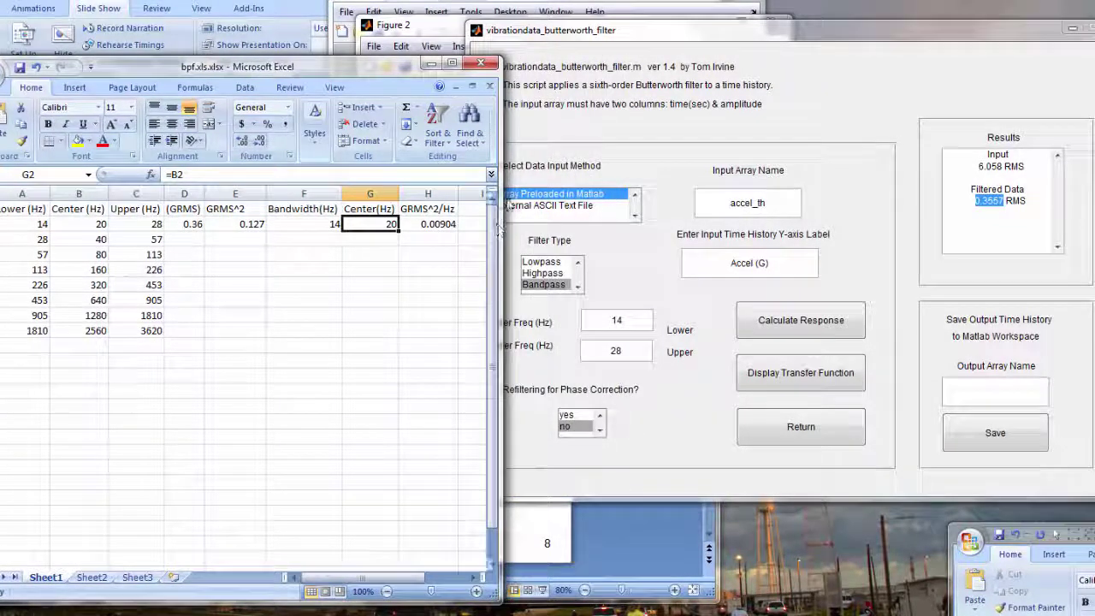
click(566, 33)
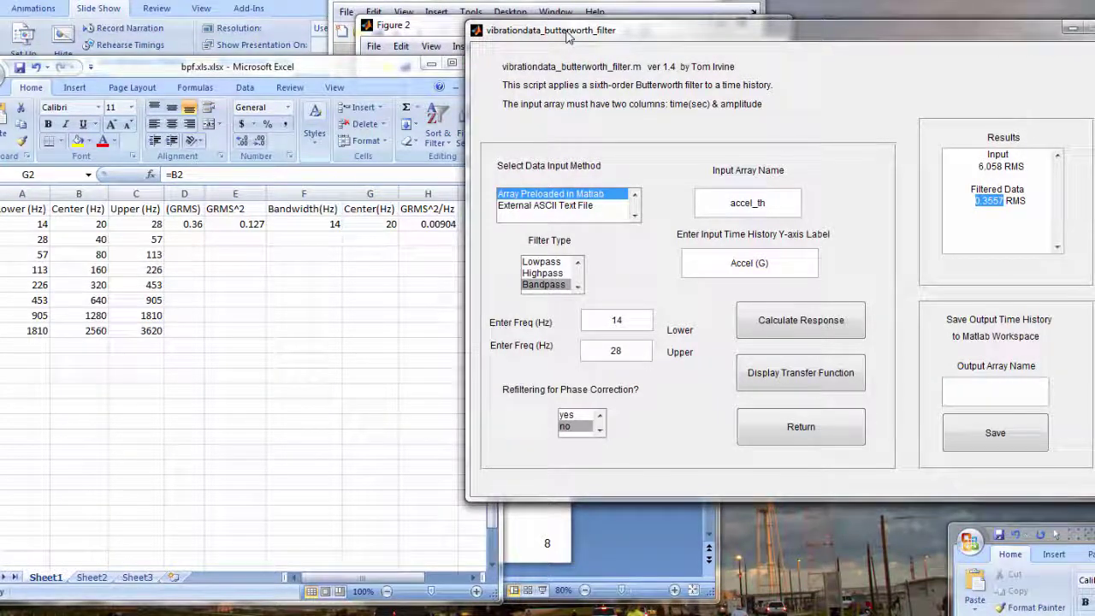
Set the filter's lower frequency to 28 Hz and upper frequency to 57 Hz, and calculate the response
click(630, 320)
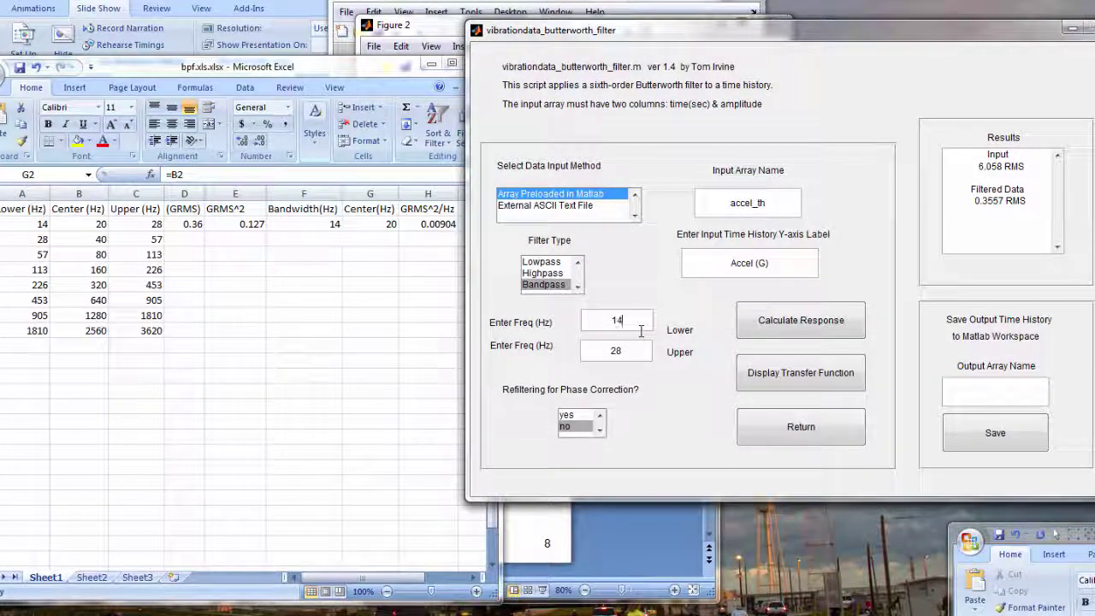
key(BackSpace)
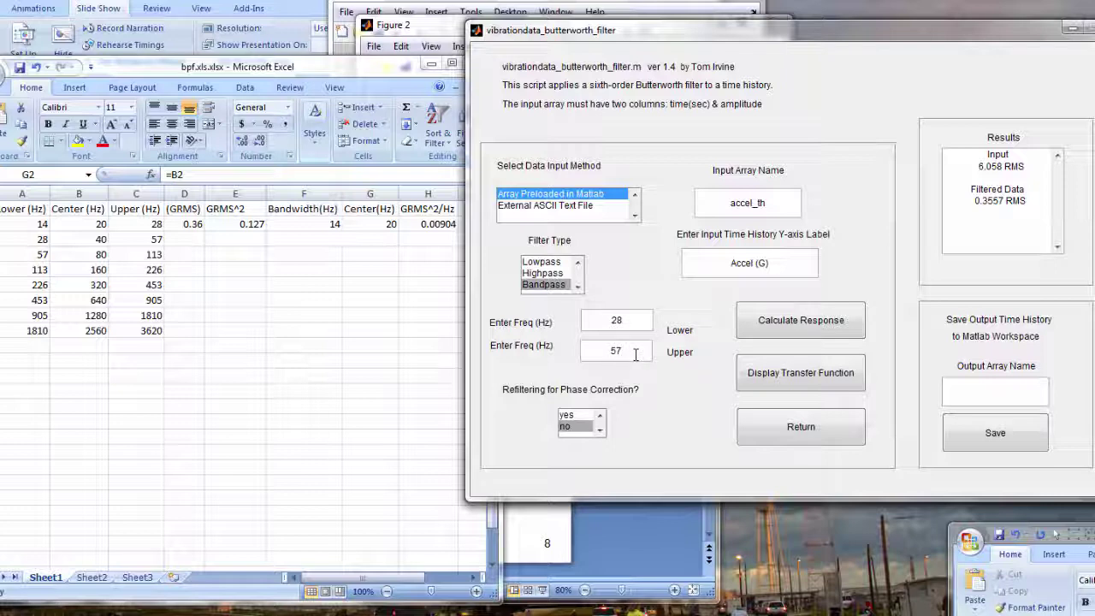
click(785, 332)
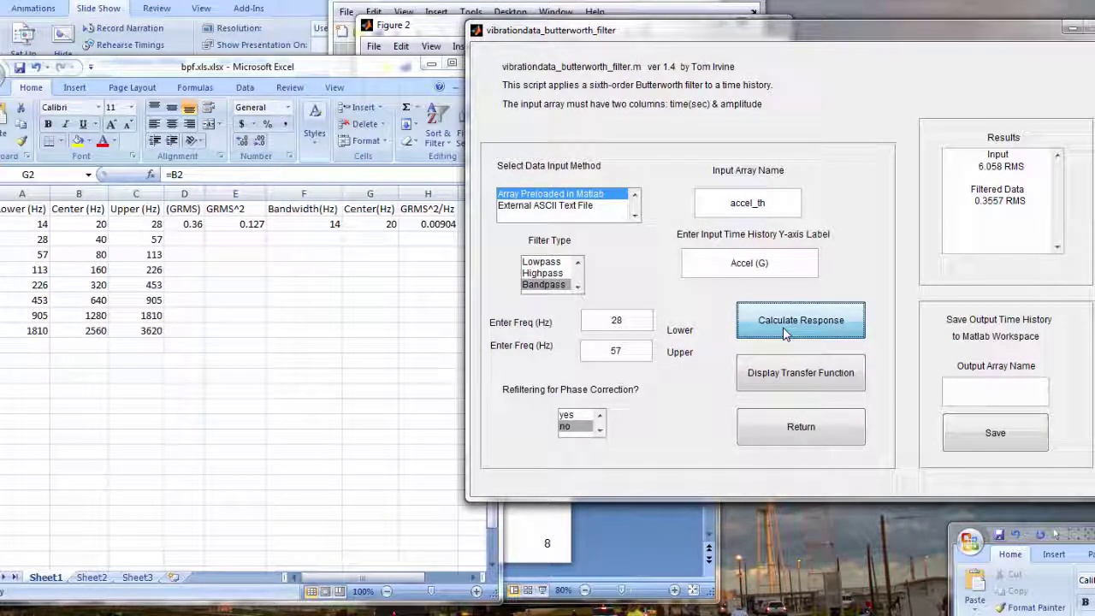
Copy the filtered RMS value 0.7981 into spreadsheet cell D3, and minimize the 28 to 57 Hz time history plot
click(926, 225)
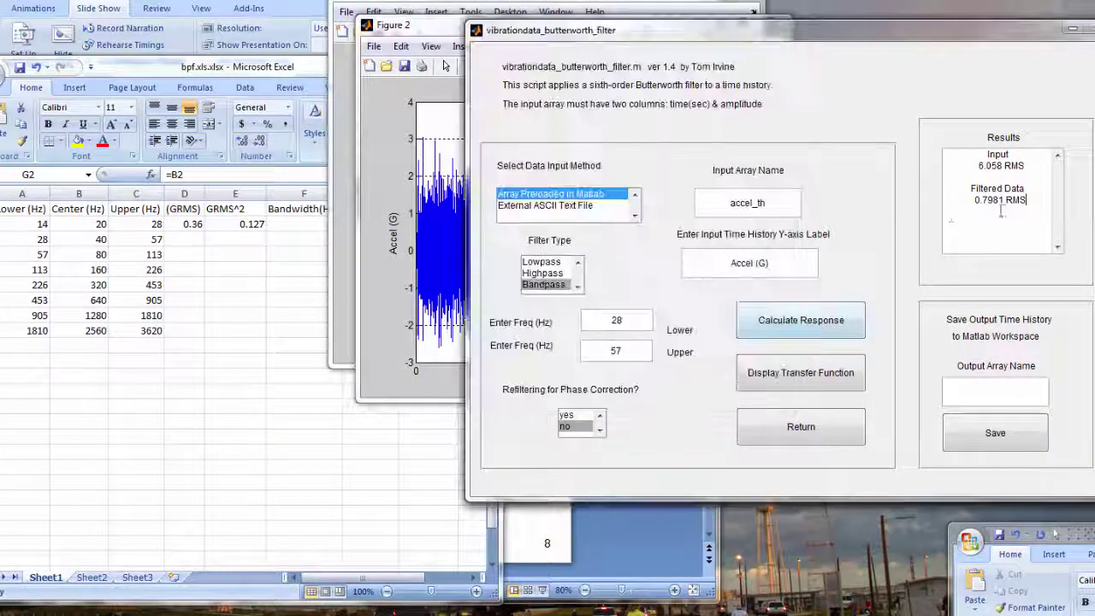
drag(1006, 199, 979, 202)
key(ctrl+c)
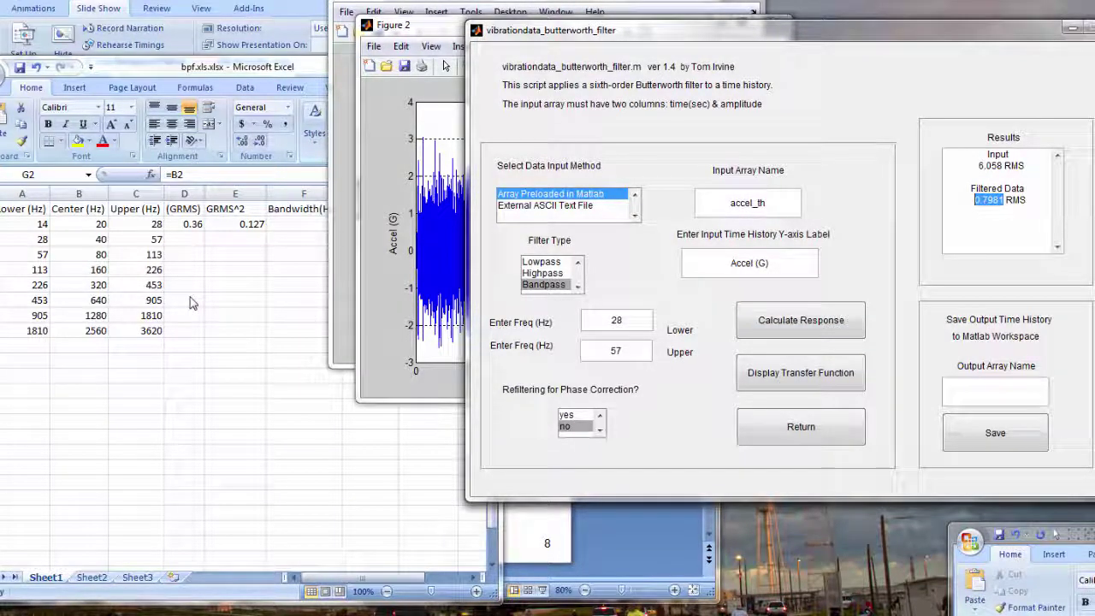
click(184, 240)
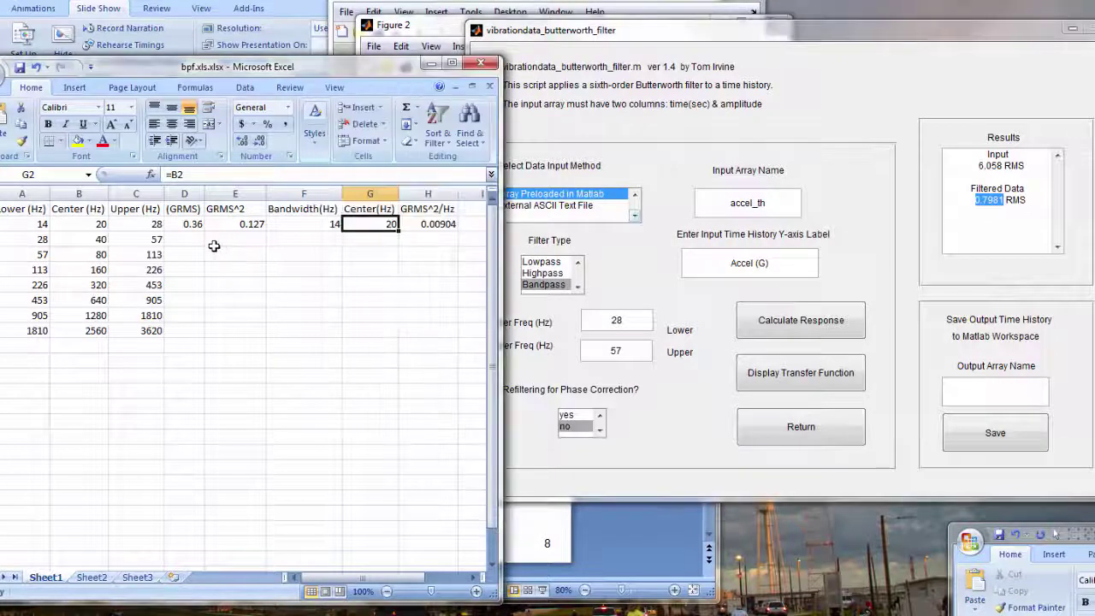
key(ctrl+v)
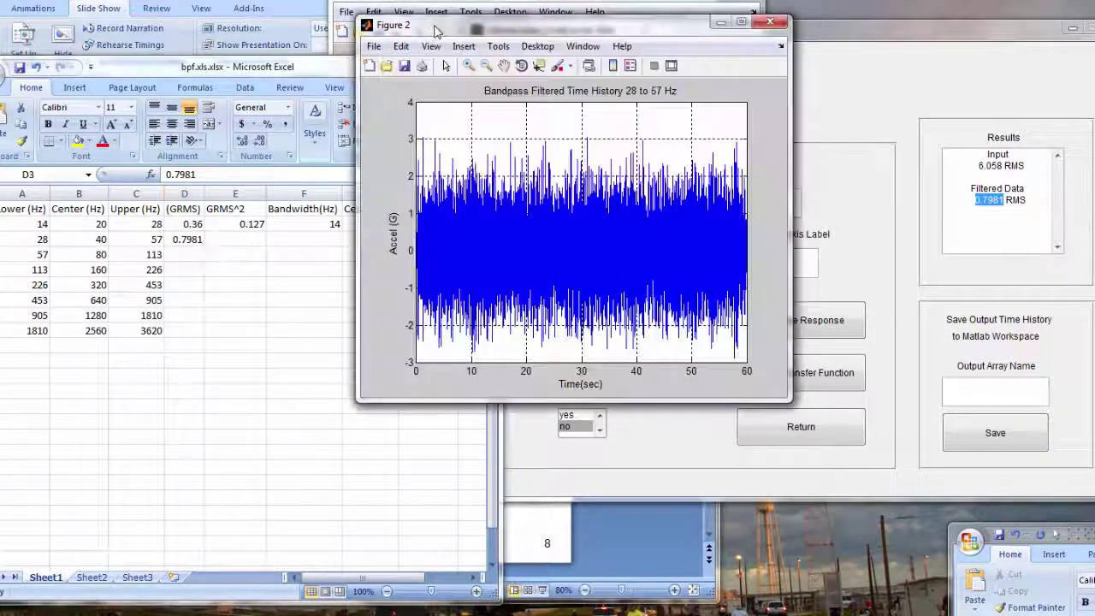
click(445, 41)
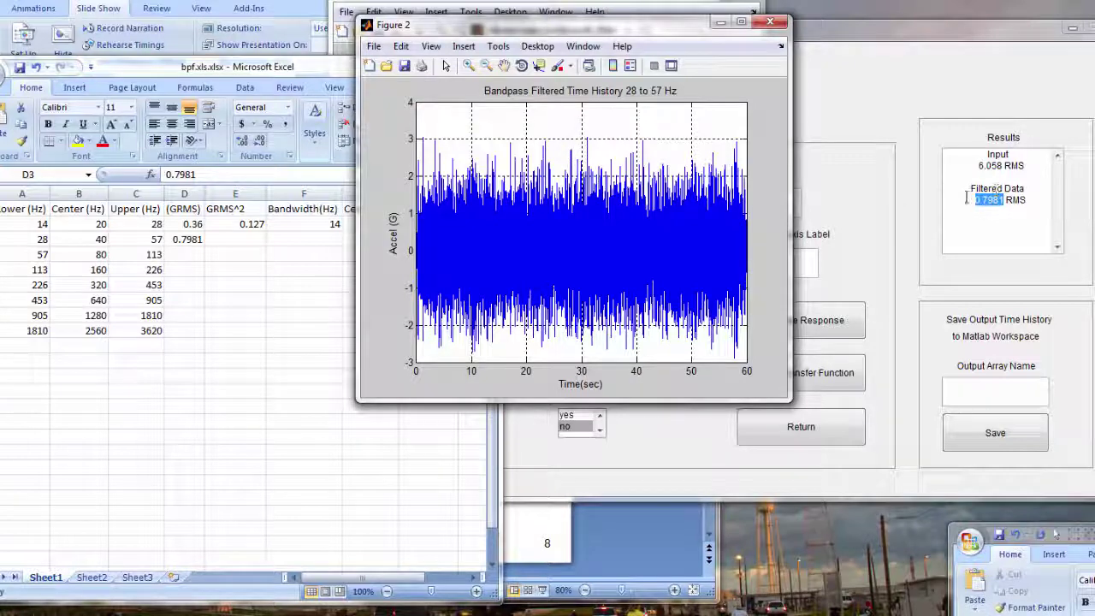
click(719, 26)
Set the filter's lower frequency to 57 Hz and upper frequency to 113 Hz, and calculate the response
click(638, 320)
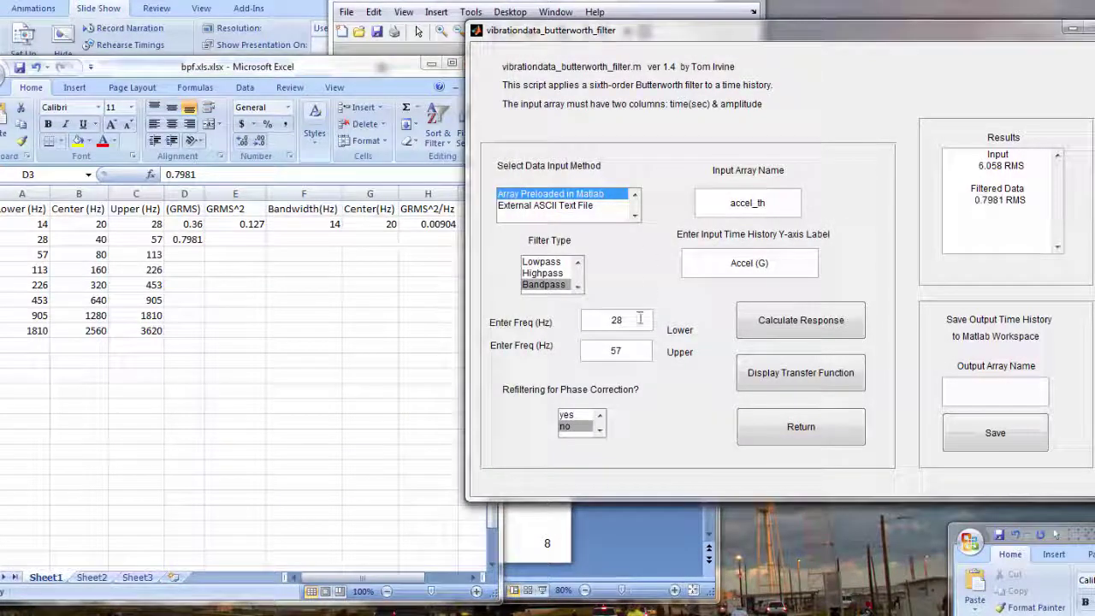
key(BackSpace)
key(BackSpace)
text(57)
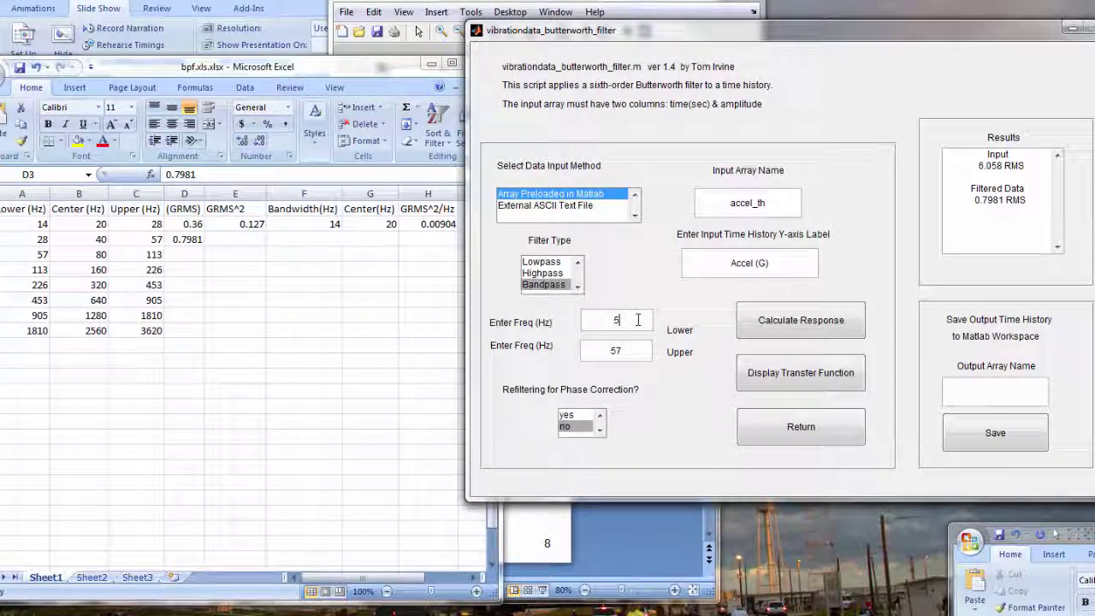
click(625, 360)
key(BackSpace)
text(1)
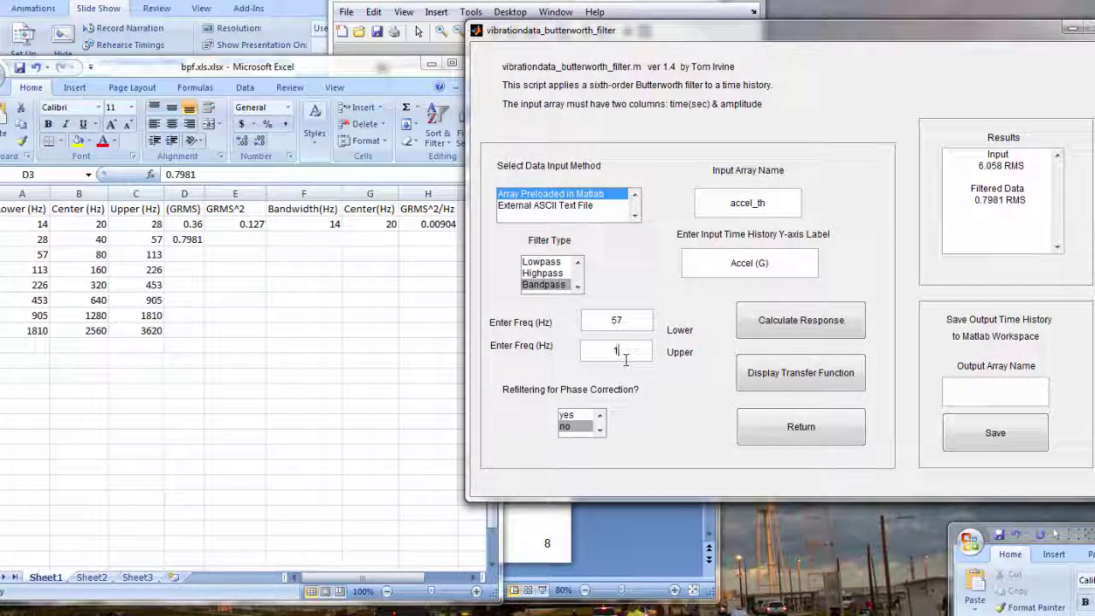
text(13)
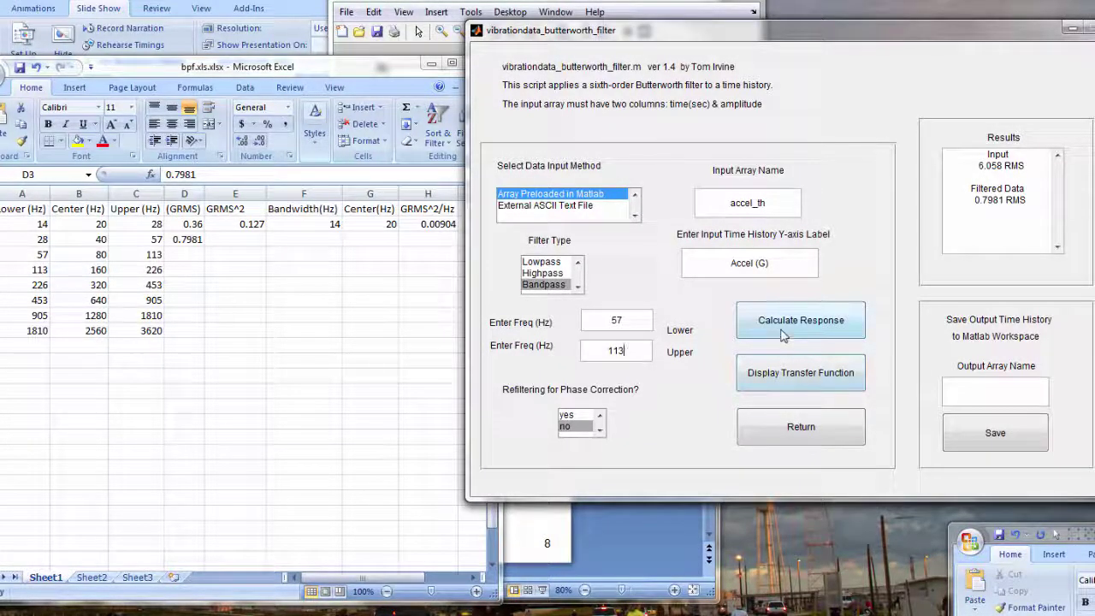
click(785, 335)
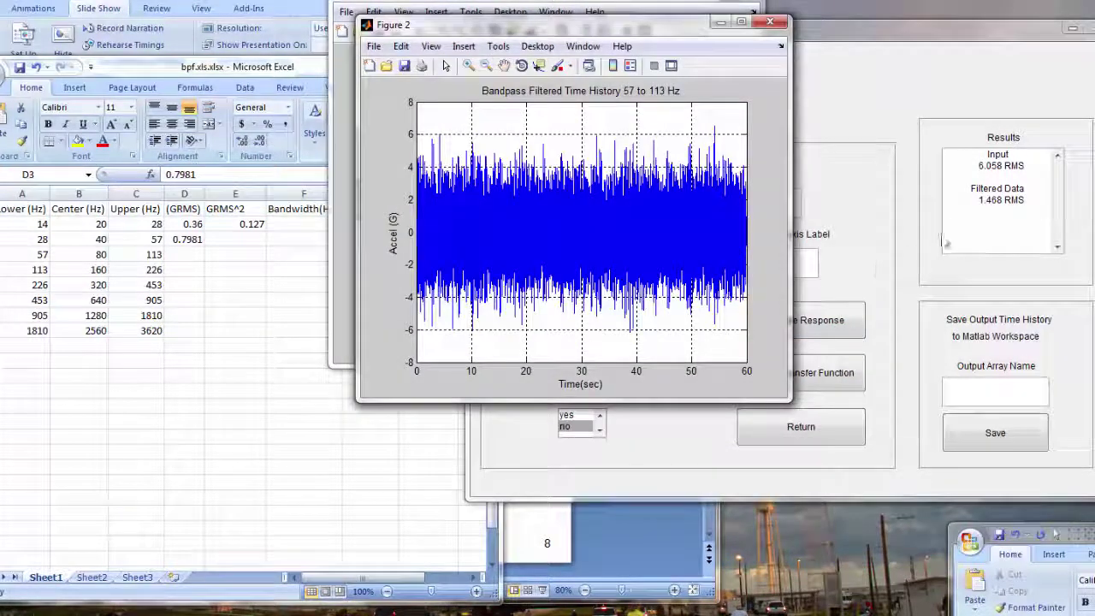
Copy the filtered RMS value 1.468 from the filter results into spreadsheet cell D4
click(1006, 200)
drag(1006, 199, 978, 200)
key(ctrl+c)
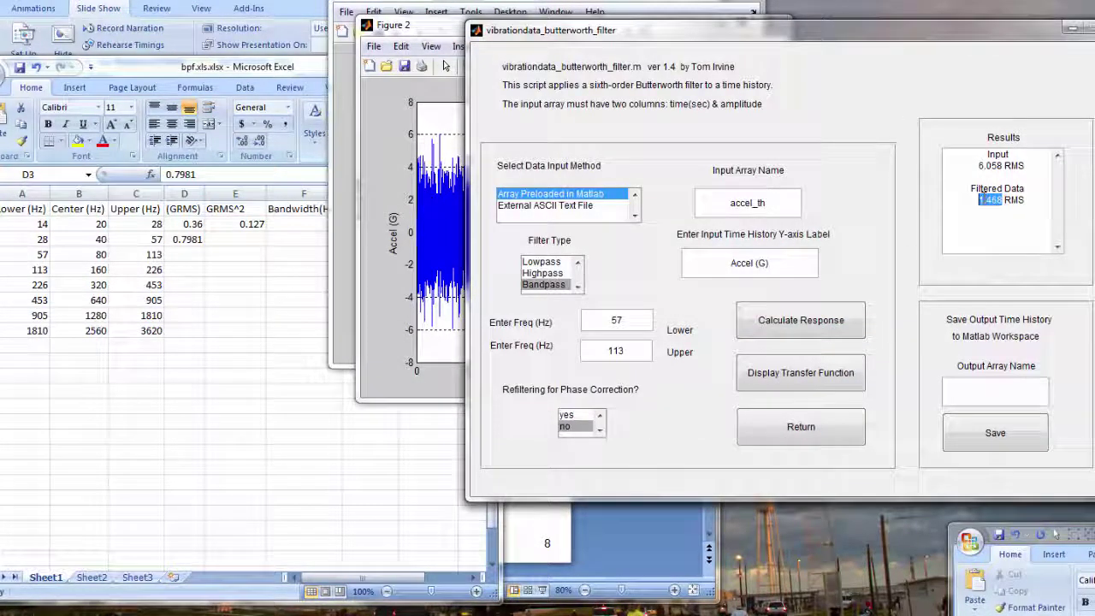
click(226, 271)
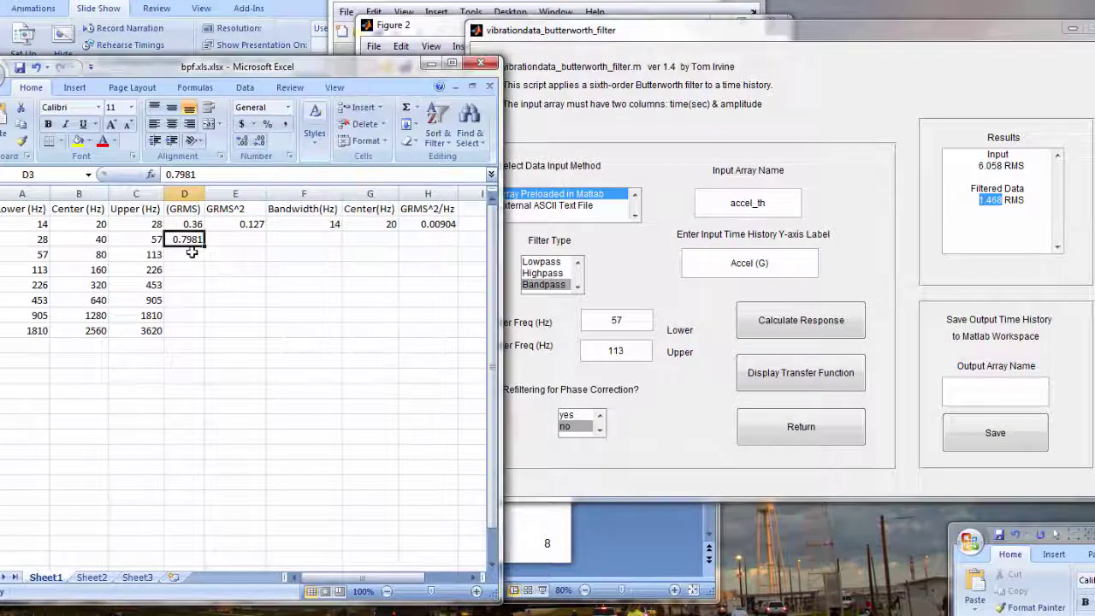
click(190, 254)
key(ctrl+v)
click(283, 315)
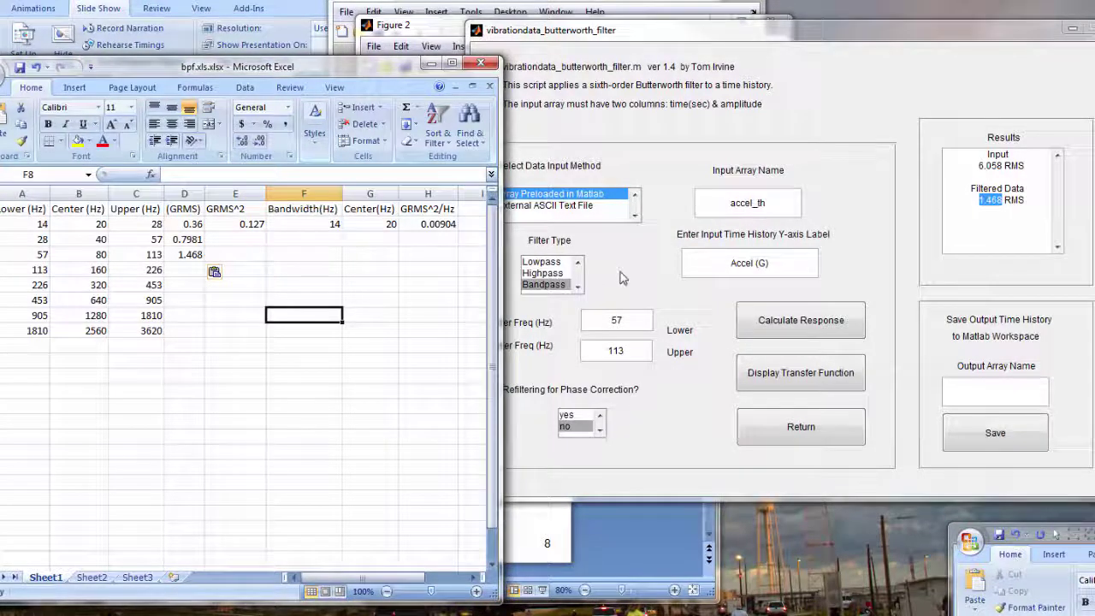
Set the filter's lower frequency to 113 Hz and upper frequency to 226 Hz, and calculate the response
click(618, 318)
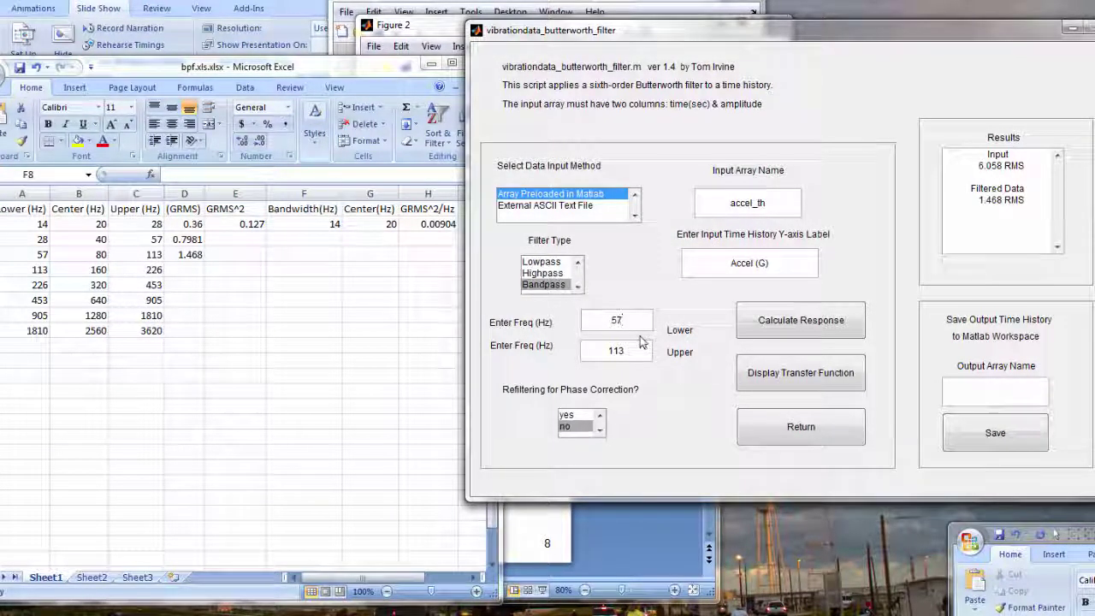
text(1)
key(BackSpace)
key(BackSpace)
key(BackSpace)
text(11)
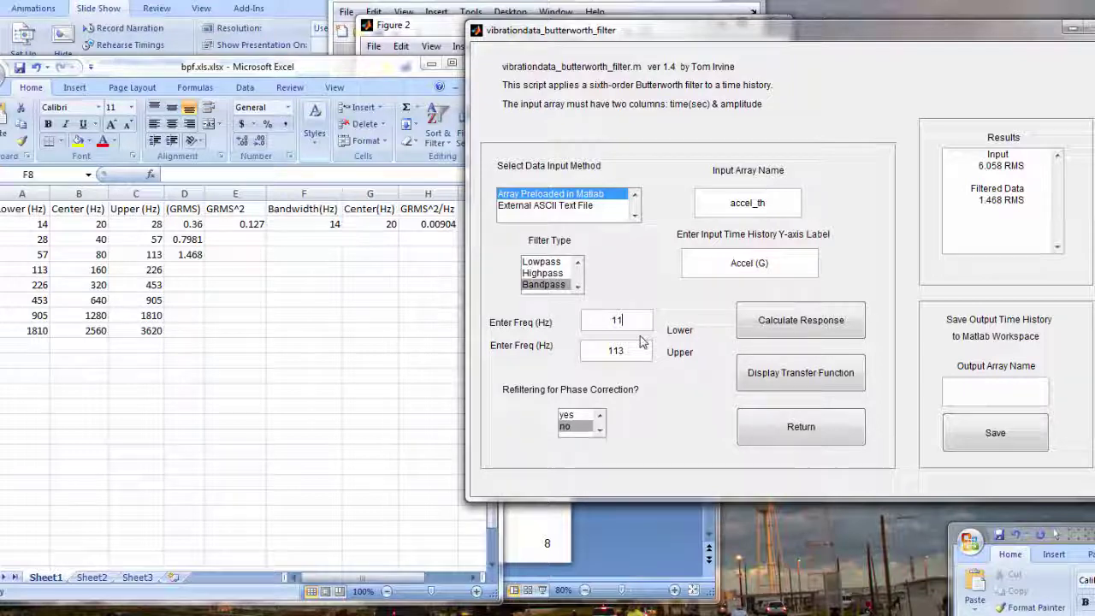
text(3)
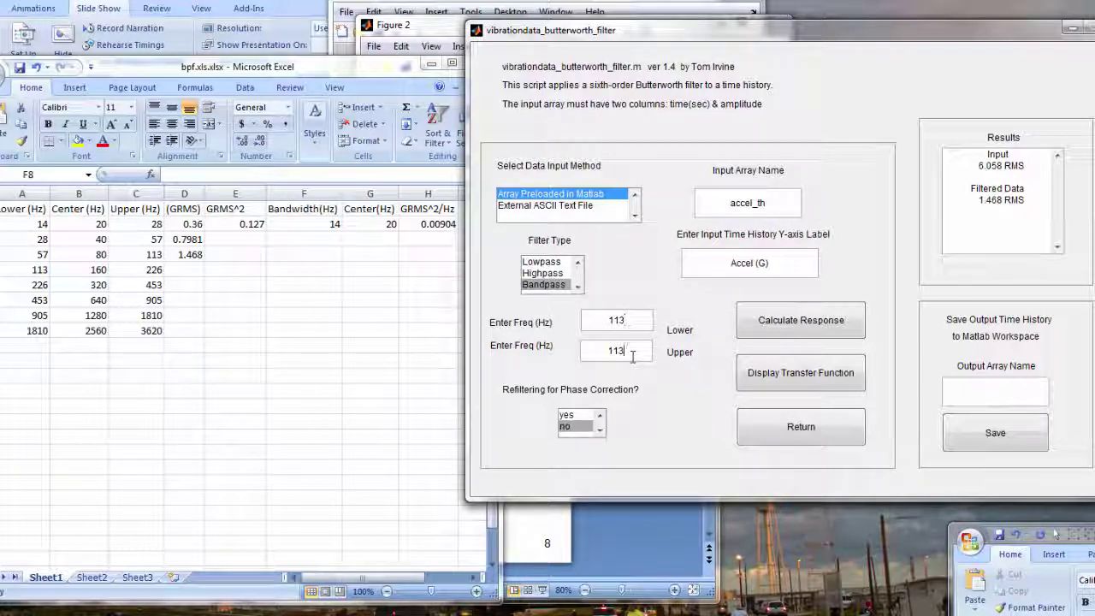
click(633, 358)
text(226)
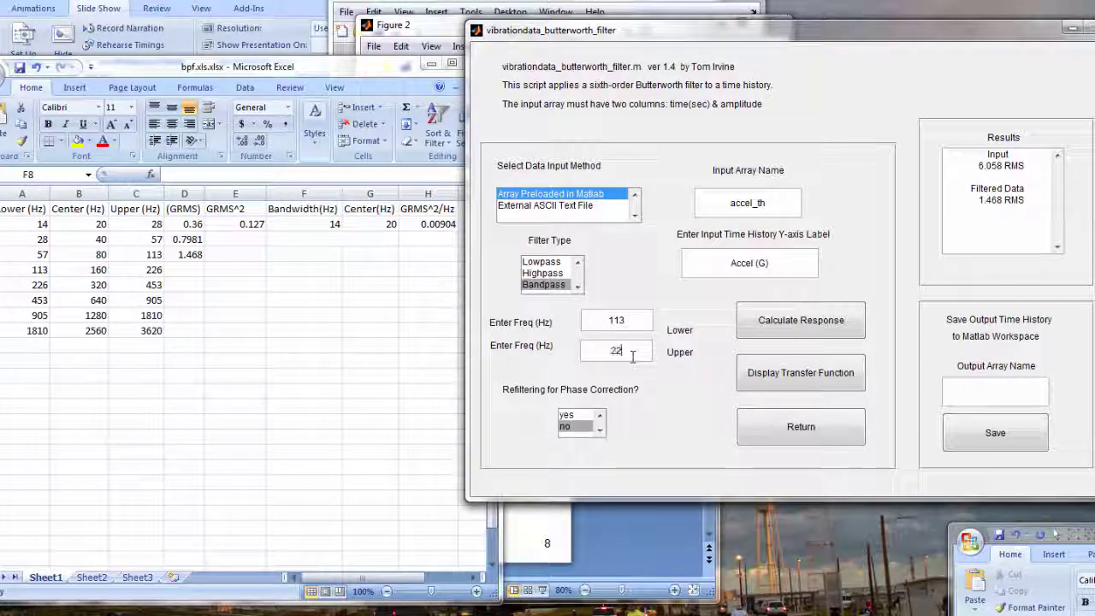
click(768, 325)
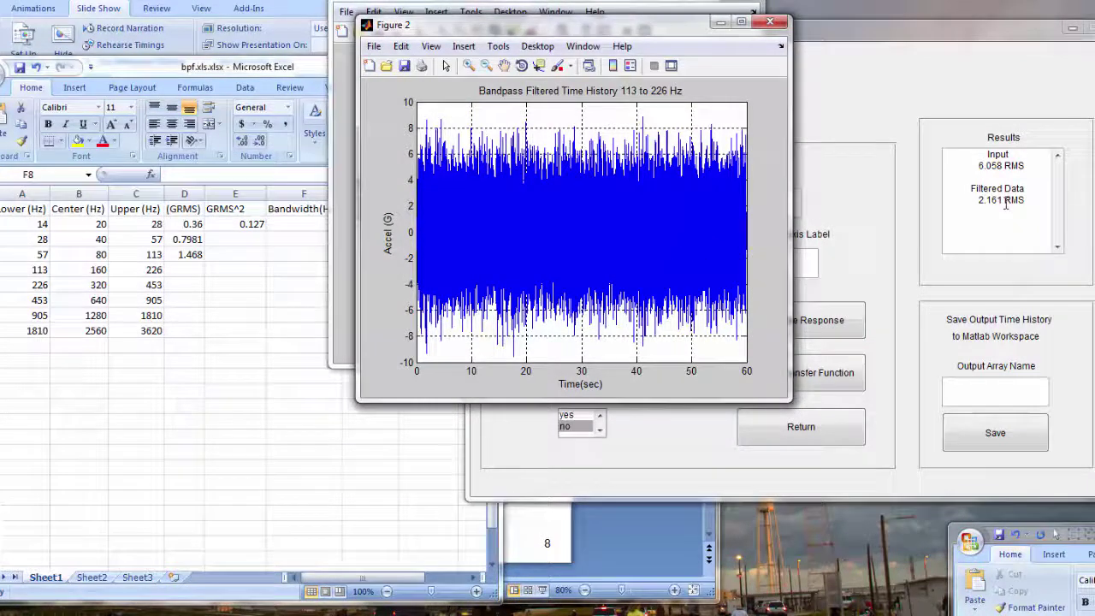
Copy the filtered RMS value 2.161 from the filter results into spreadsheet cell D5
drag(1002, 200, 976, 200)
key(ctrl+c)
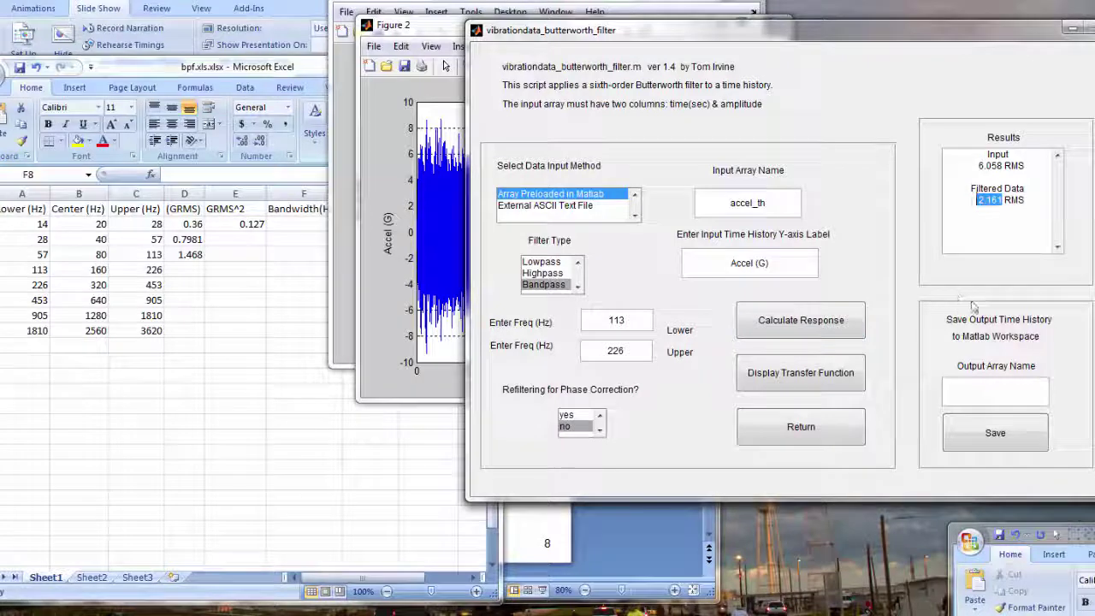
click(225, 299)
click(190, 270)
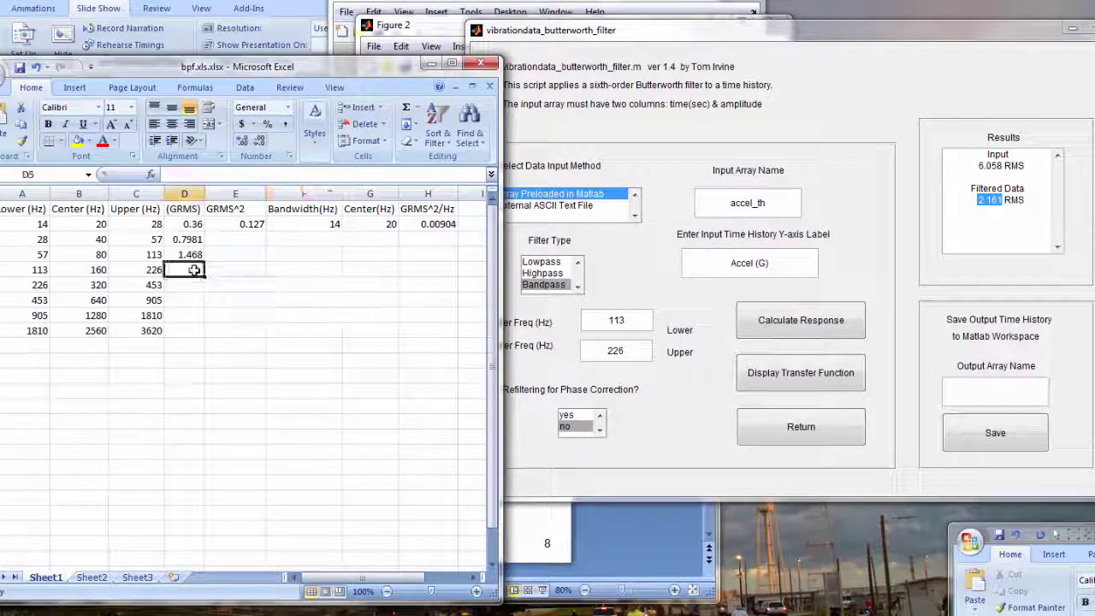
key(ctrl+v)
Zoom into the 113 to 226 Hz filtered time history around 29.28 to 29.48 seconds to examine the waveform, and close the plot
click(431, 31)
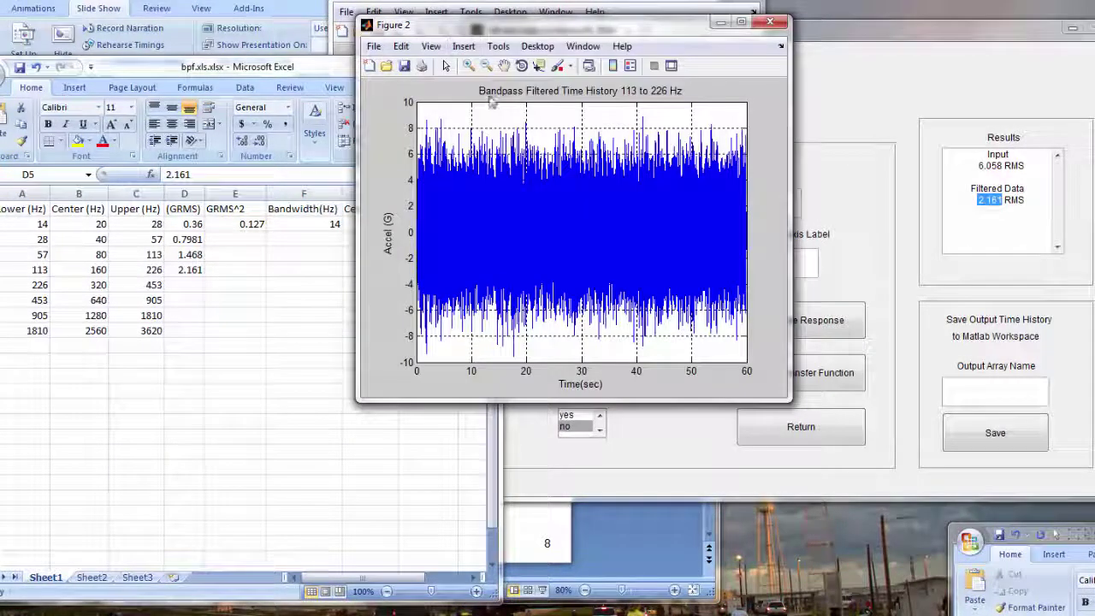
click(472, 67)
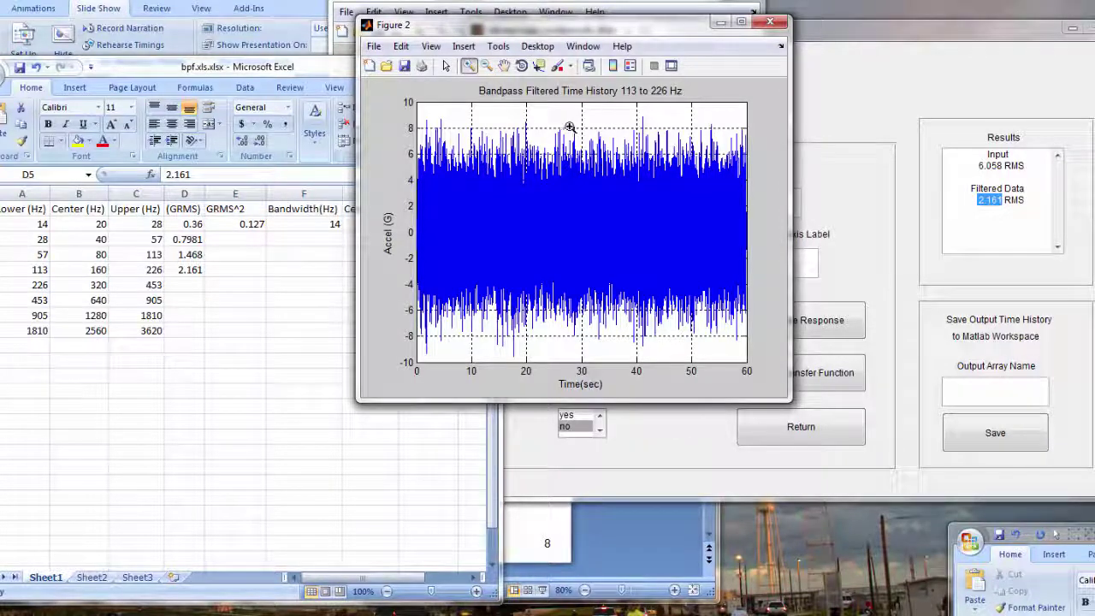
drag(570, 125, 591, 356)
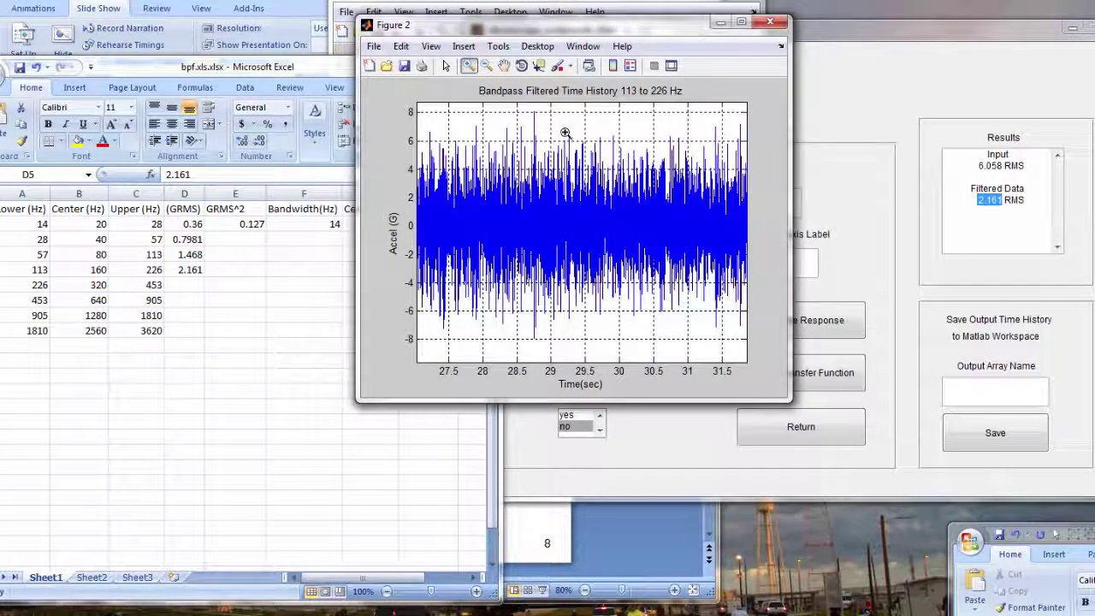
drag(551, 112, 606, 363)
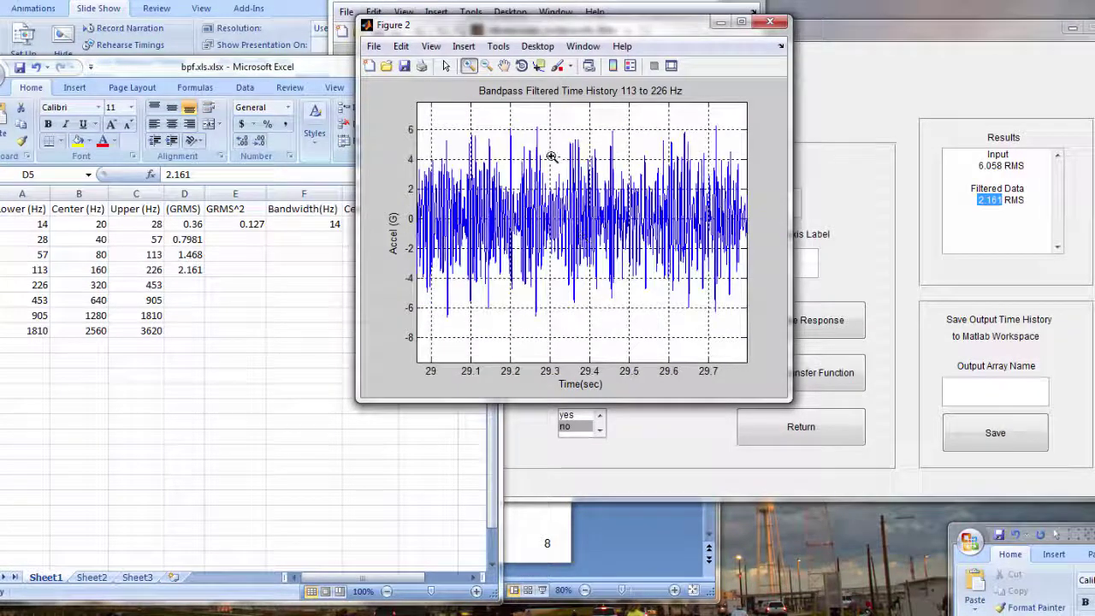
drag(510, 111, 658, 347)
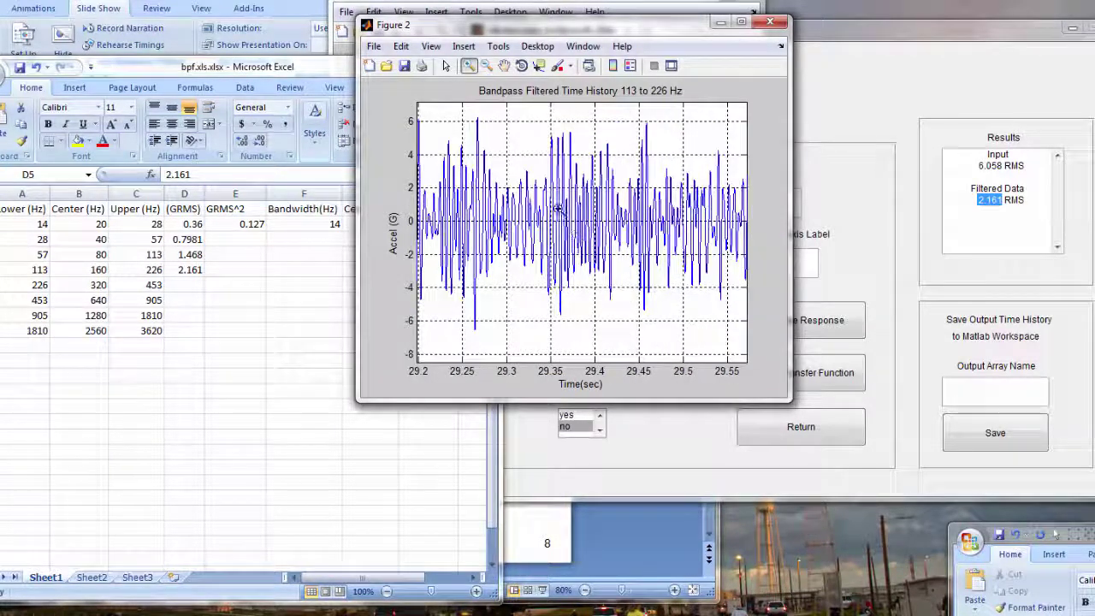
drag(475, 118, 679, 332)
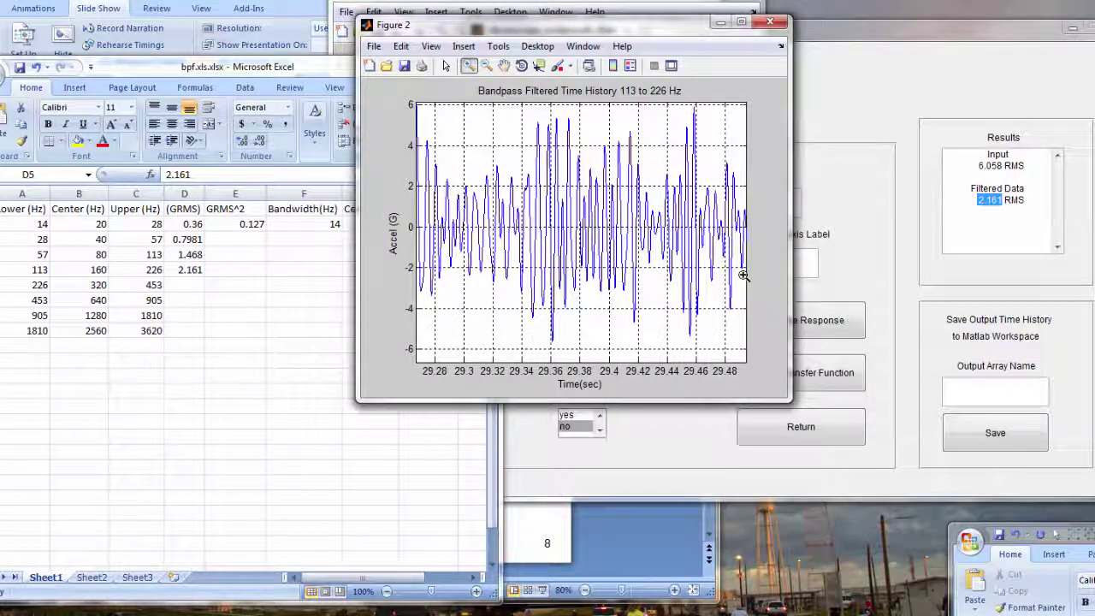
click(770, 21)
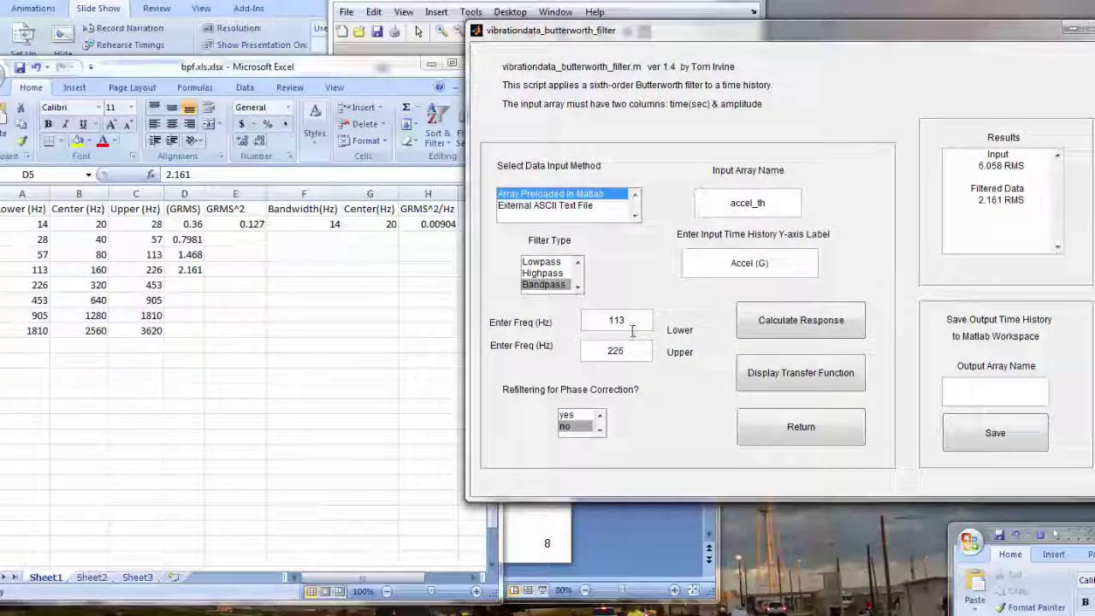
Set the filter's lower frequency to 226 Hz and upper frequency to 453 Hz, and calculate the response
click(643, 323)
key(BackSpace)
key(BackSpace)
key(BackSpace)
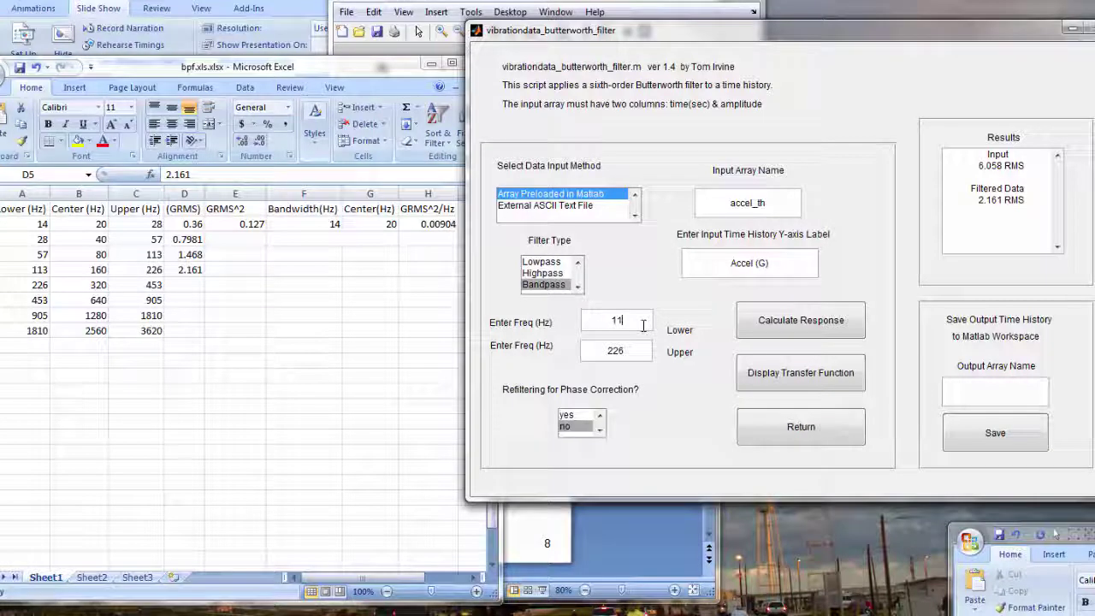
text(226)
click(641, 349)
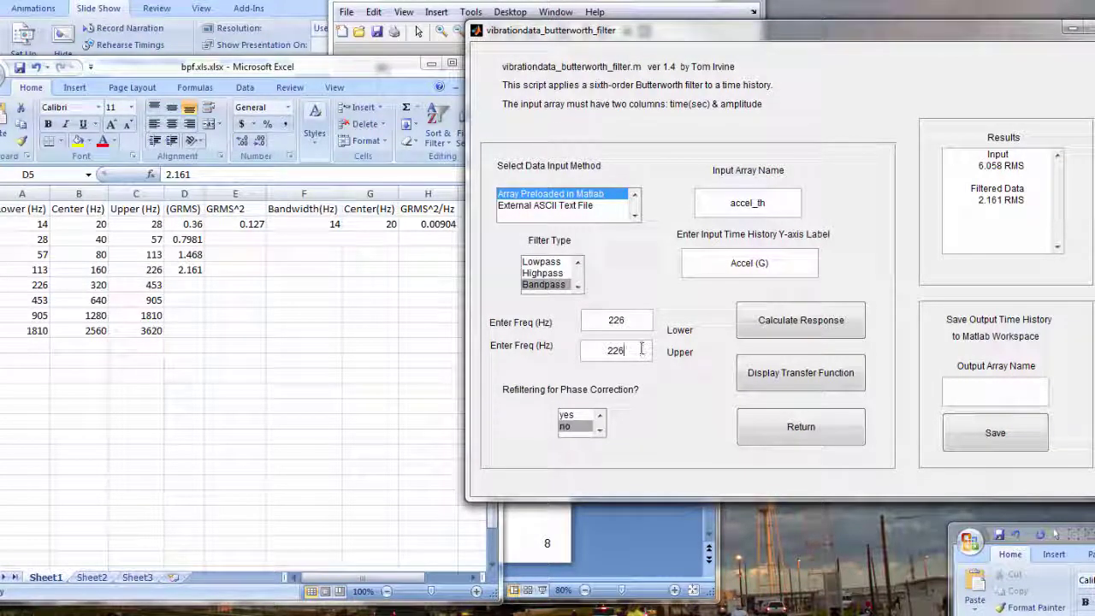
key(BackSpace)
key(BackSpace)
key(BackSpace)
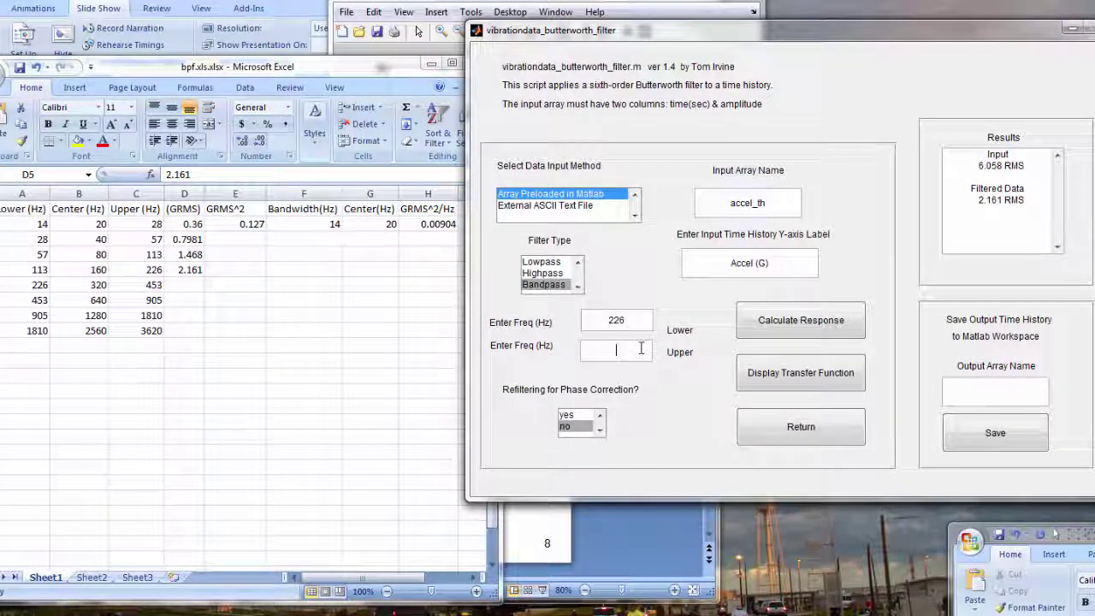
text(453)
click(821, 329)
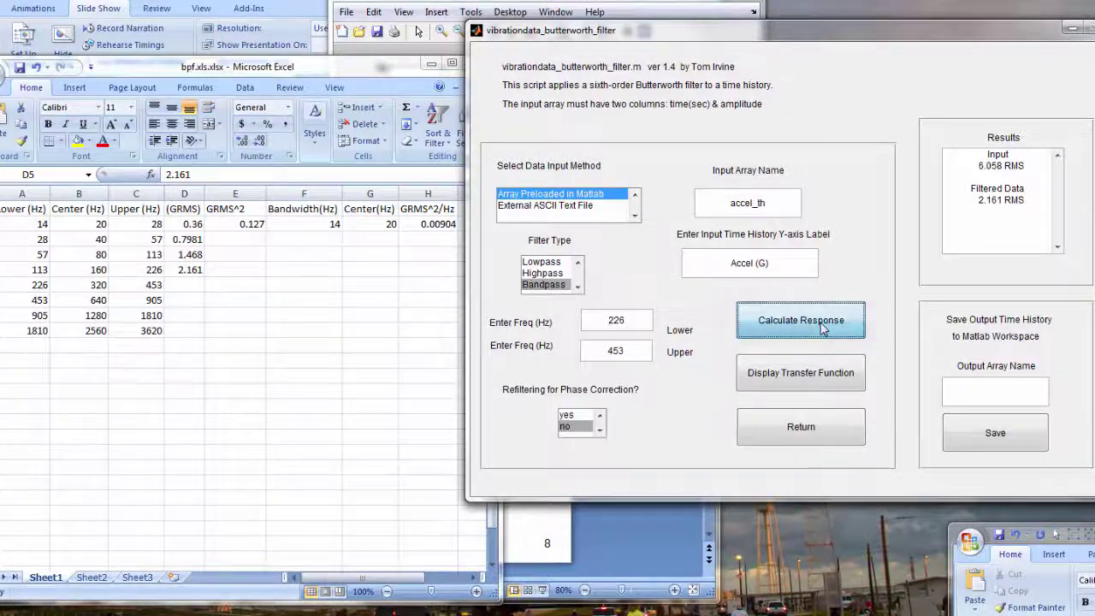
Copy the filtered RMS value 2.931 from the filter results into spreadsheet cell D6
click(965, 232)
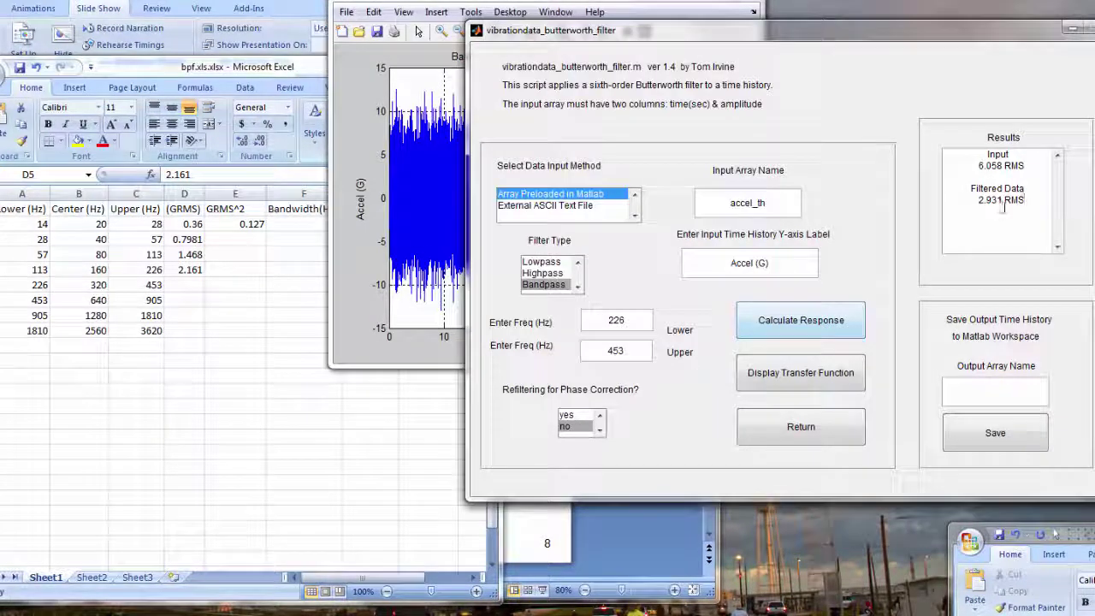
drag(1005, 203, 979, 201)
key(ctrl+c)
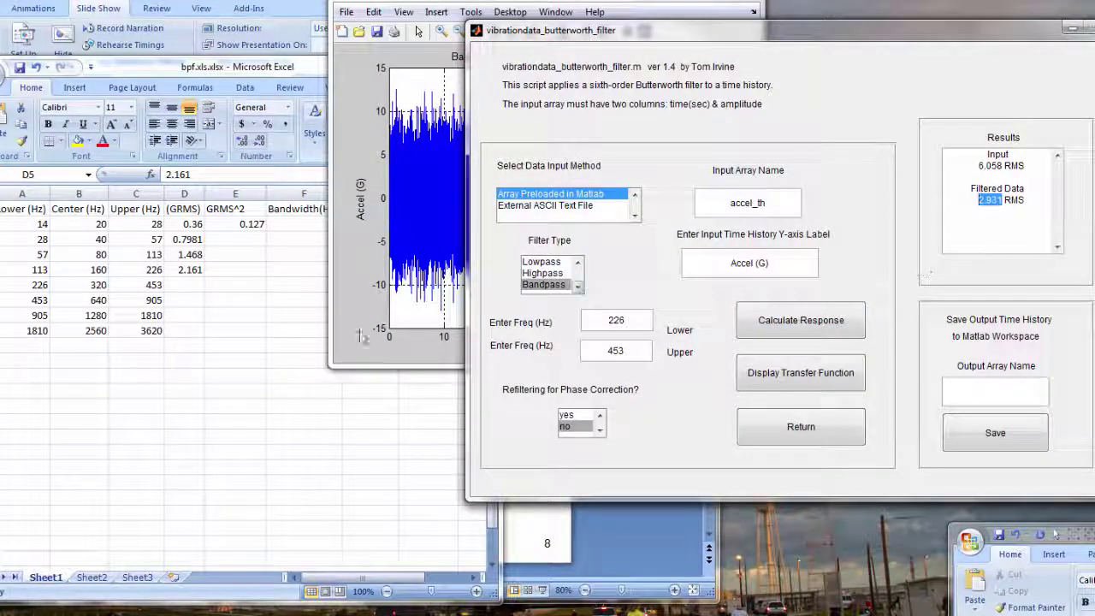
click(197, 293)
click(193, 286)
key(ctrl+v)
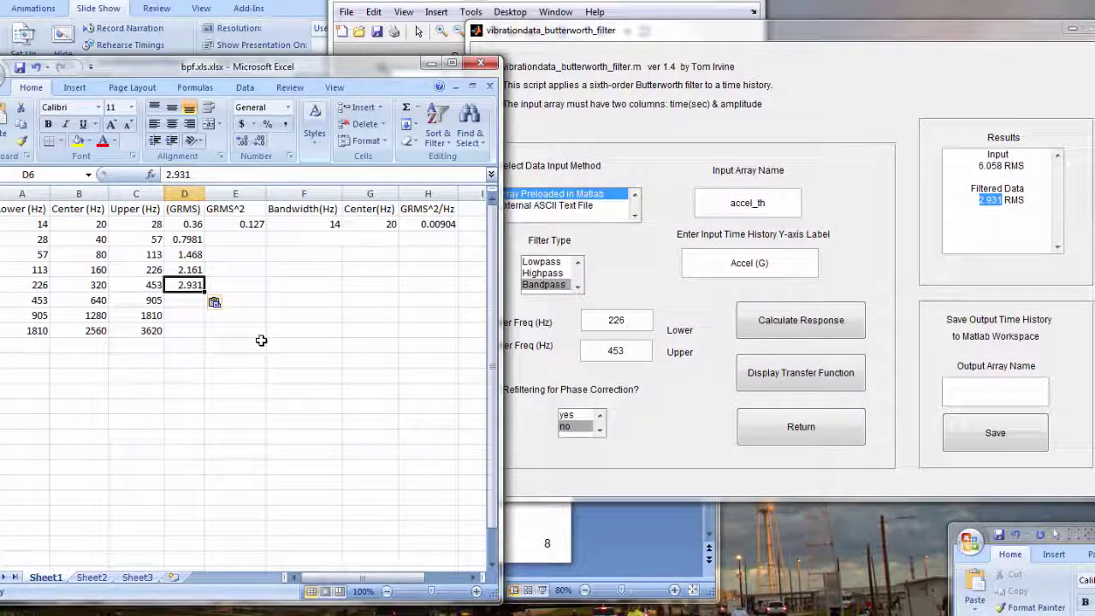
click(259, 344)
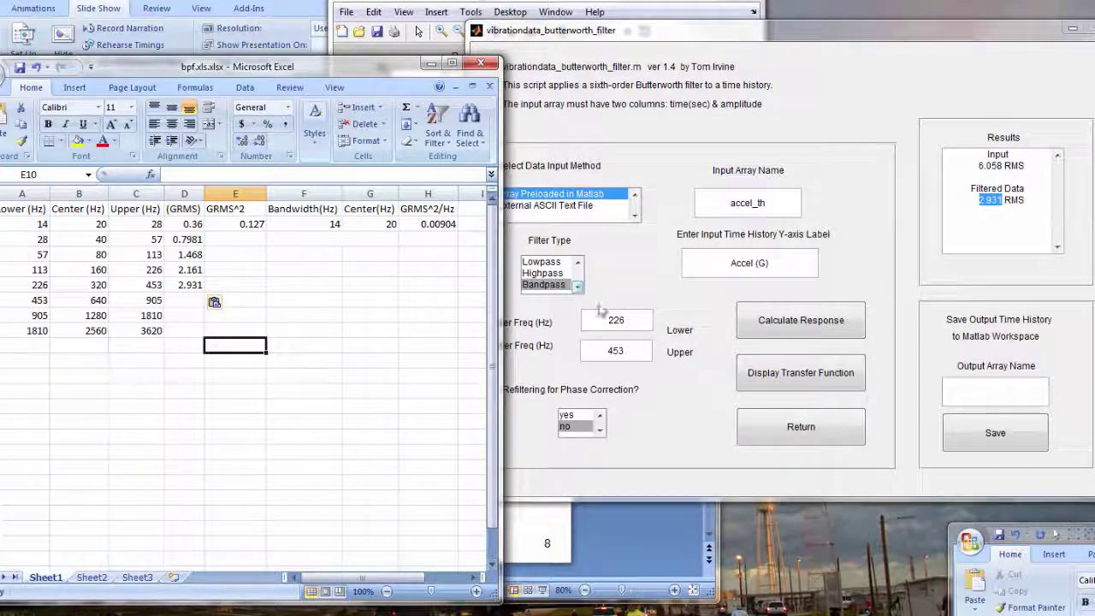
Set the filter's lower frequency to 453 Hz and upper frequency to 905 Hz, and calculate the response
click(643, 296)
click(637, 324)
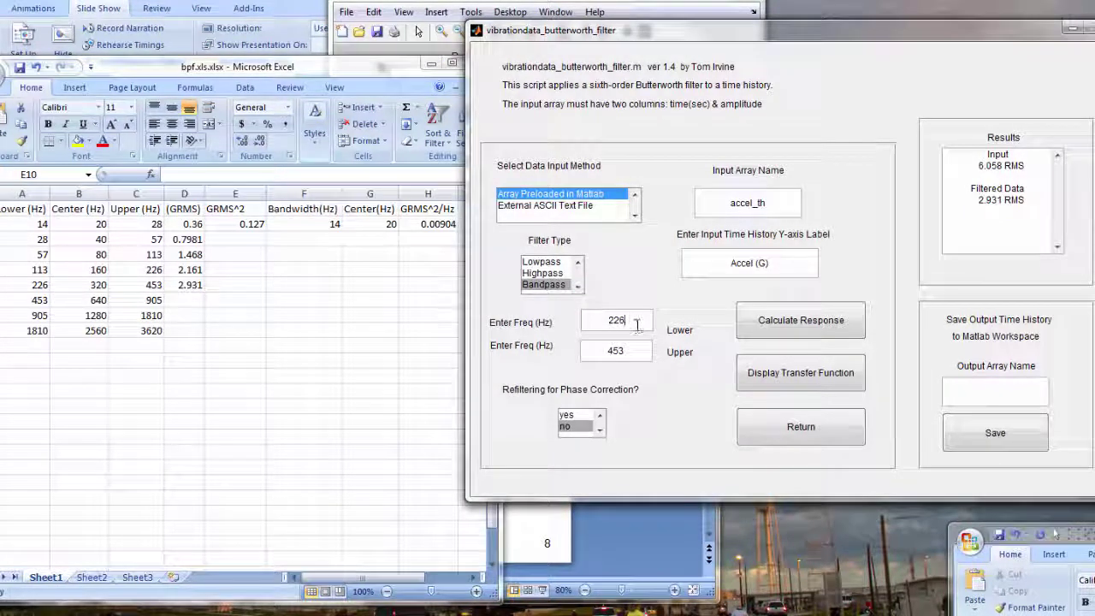
key(BackSpace)
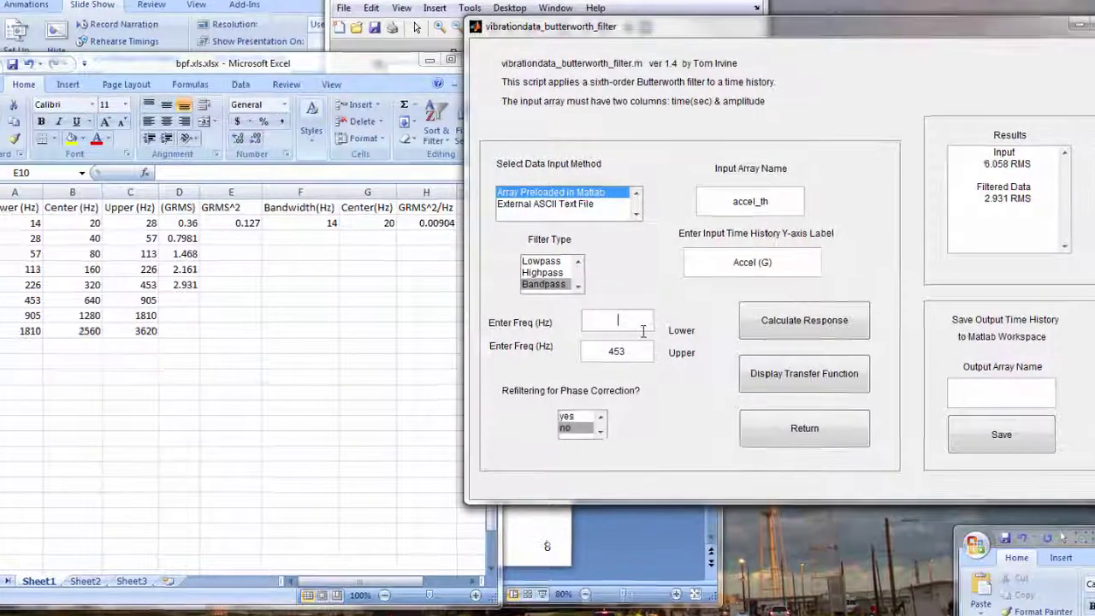
text(453)
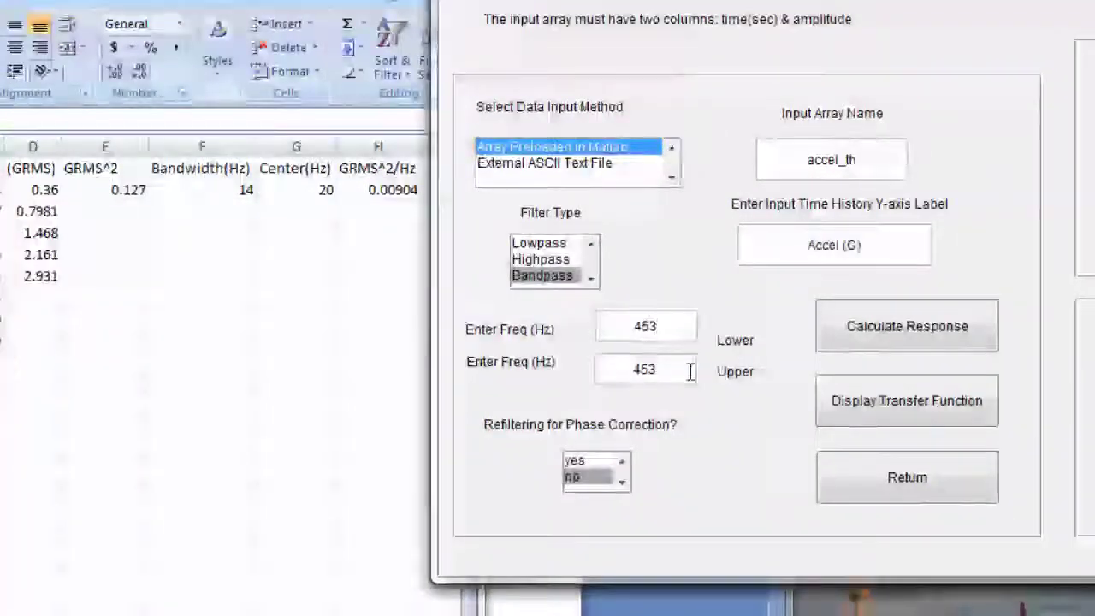
click(689, 371)
key(BackSpace)
key(BackSpace)
key(BackSpace)
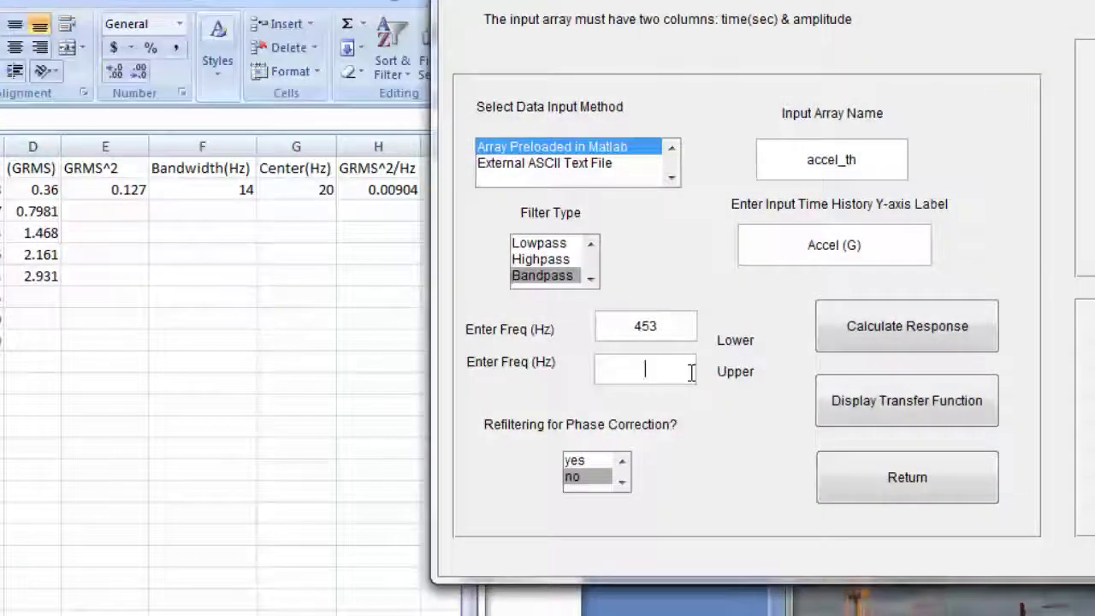
text(905)
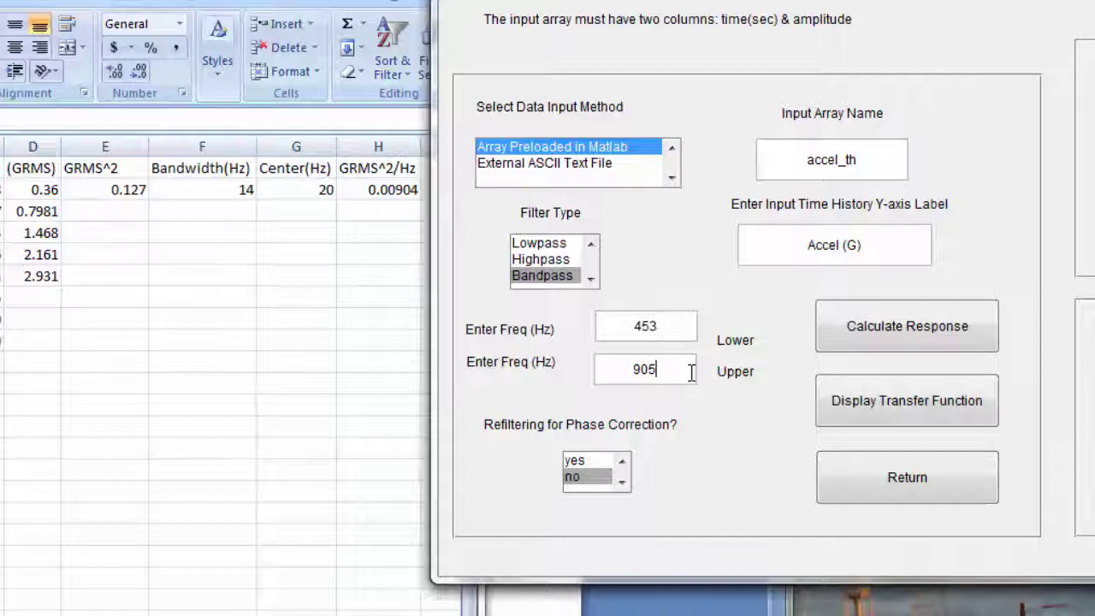
click(878, 353)
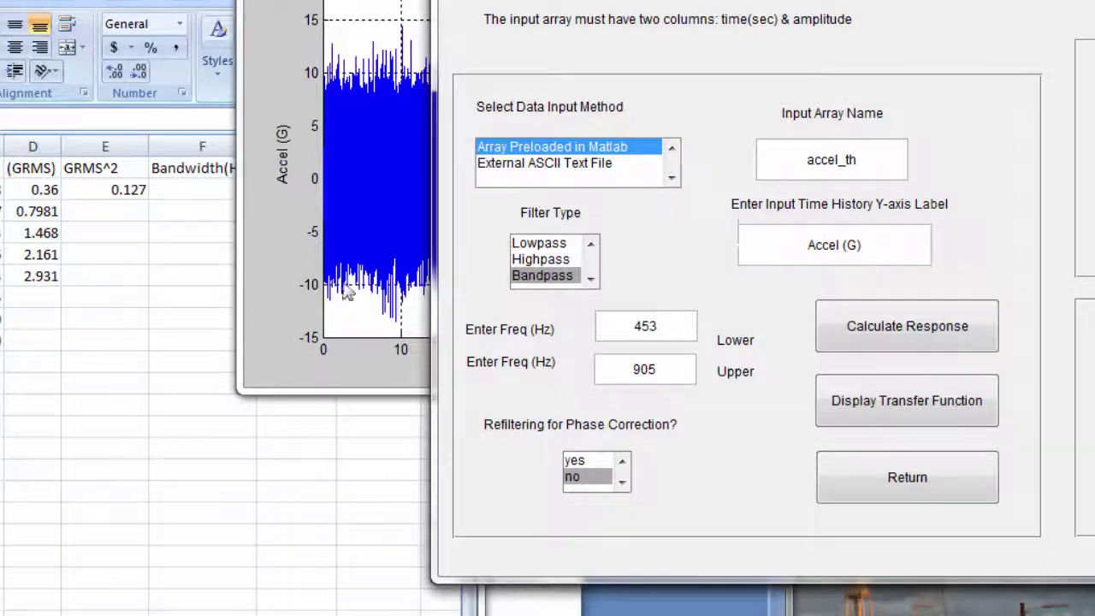
Record the filtered RMS value 3.149 for the 453 to 905 Hz band in spreadsheet cell D7
click(129, 355)
click(43, 296)
text(3.149)
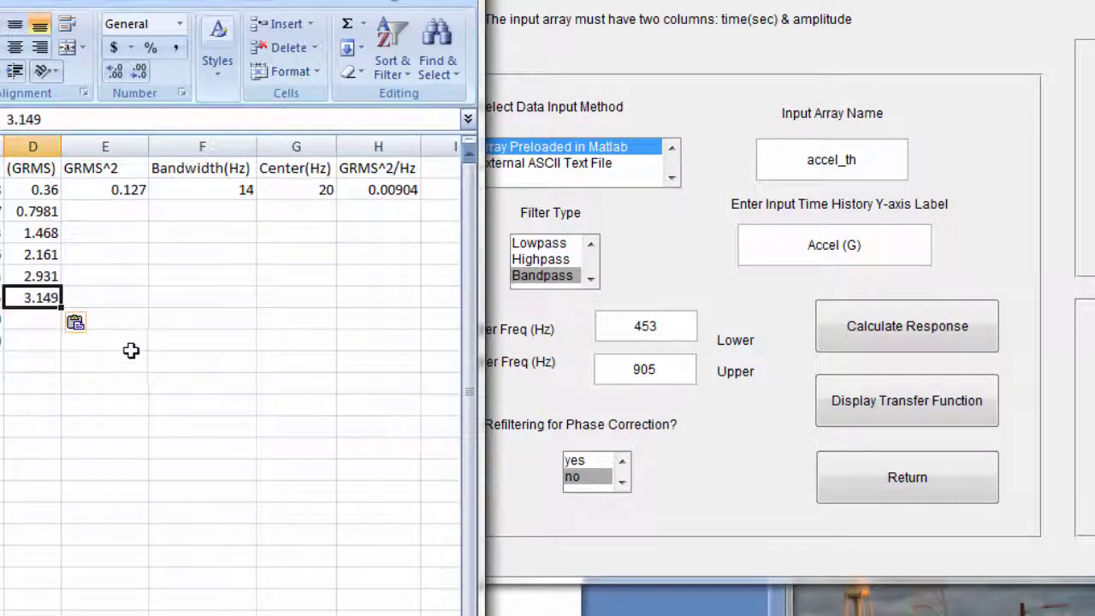
click(107, 340)
click(49, 321)
Set the filter's lower frequency to 905 Hz and upper frequency to 1810 Hz, and calculate the response
click(673, 238)
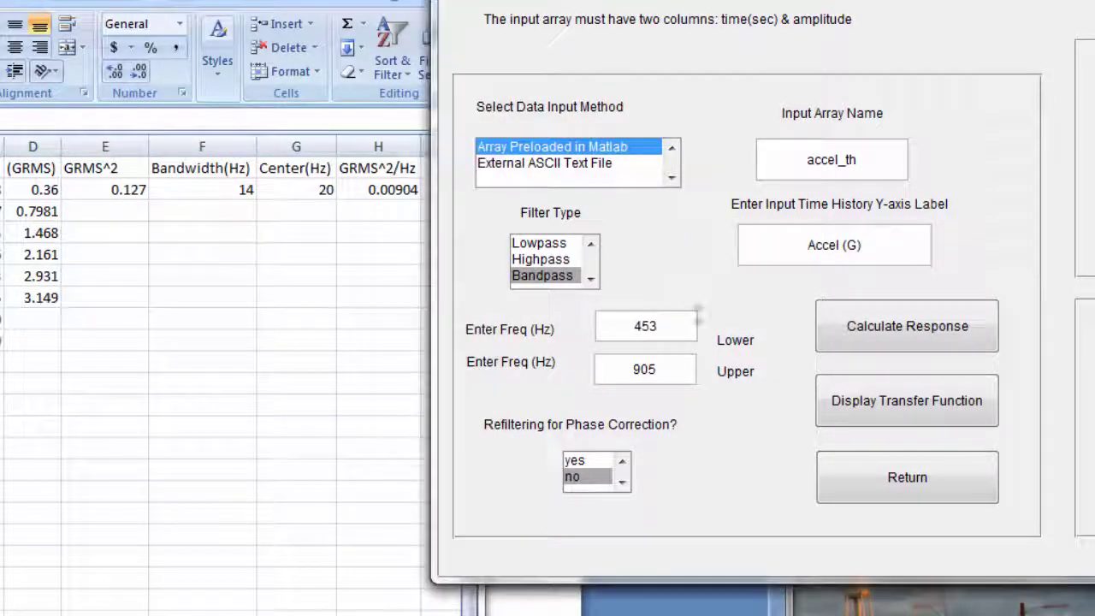
click(684, 326)
key(BackSpace)
key(BackSpace)
key(BackSpace)
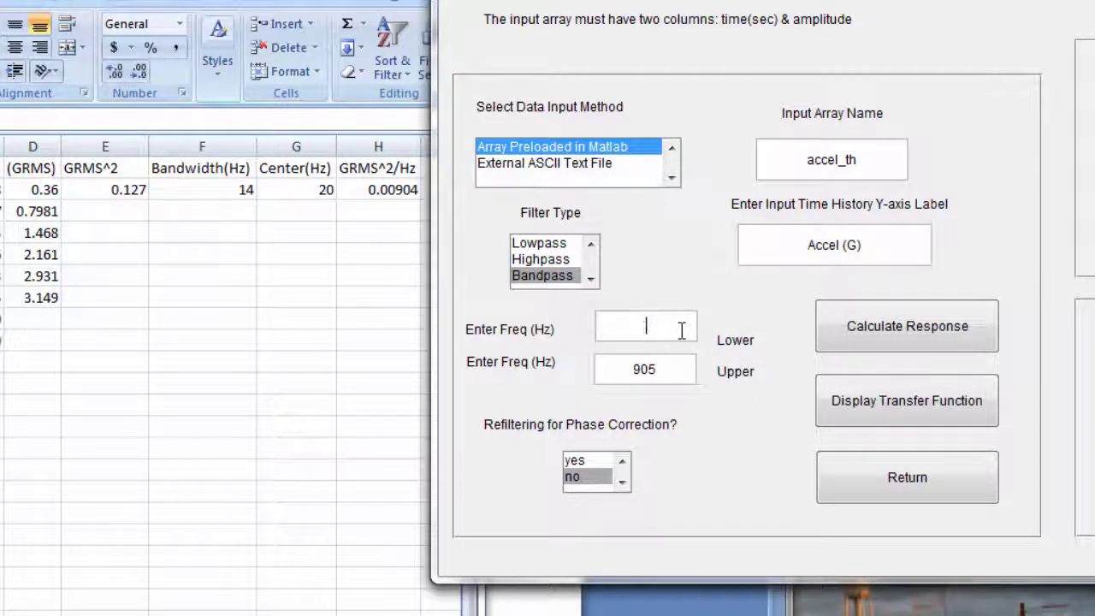
text(905)
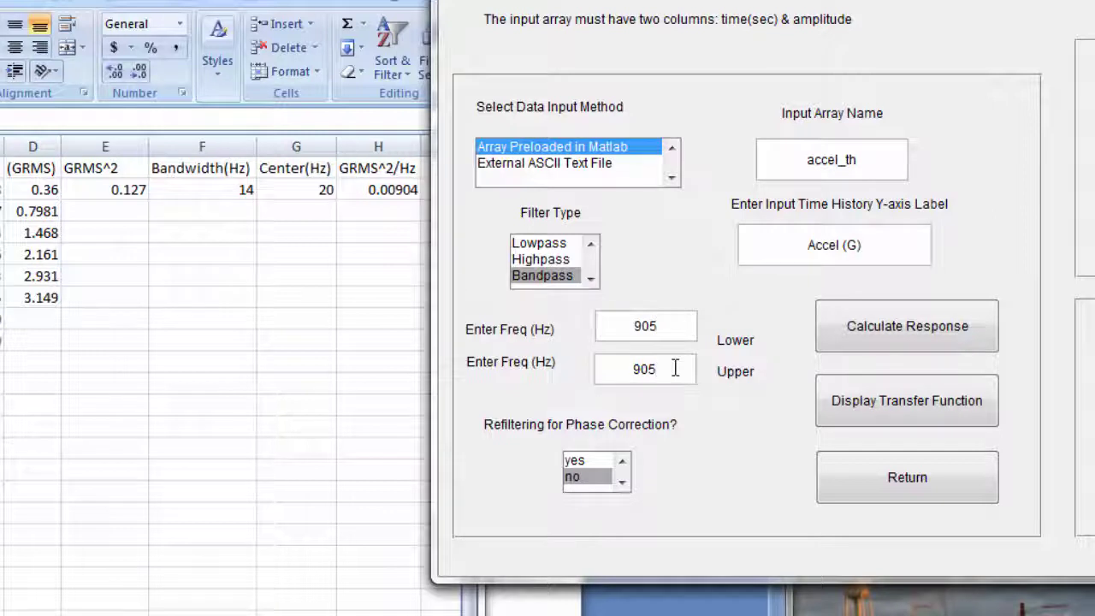
key(BackSpace)
key(BackSpace)
text(1810)
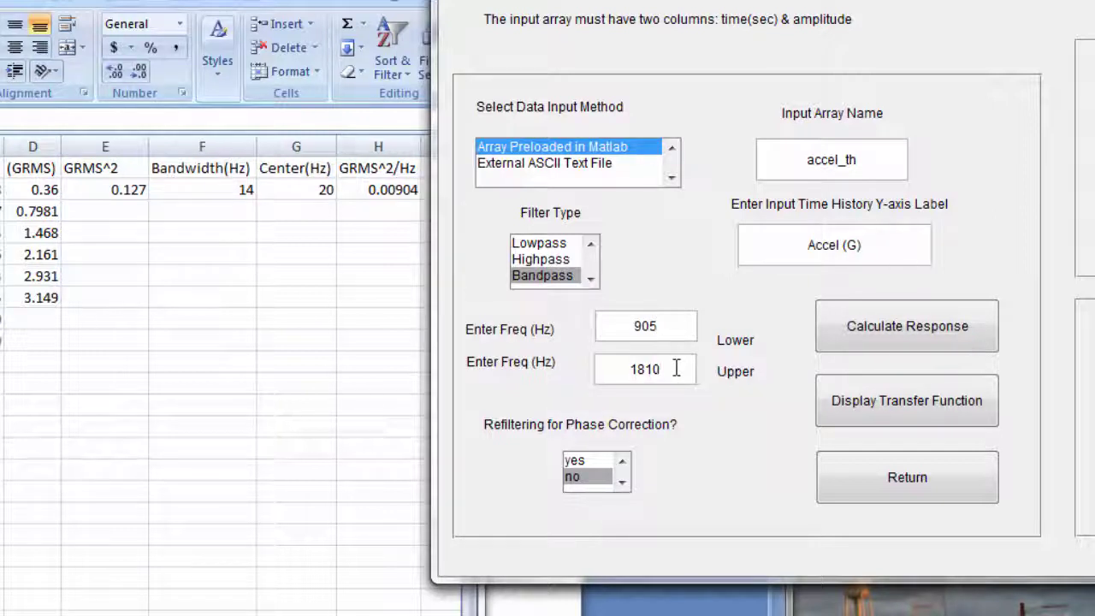
click(872, 328)
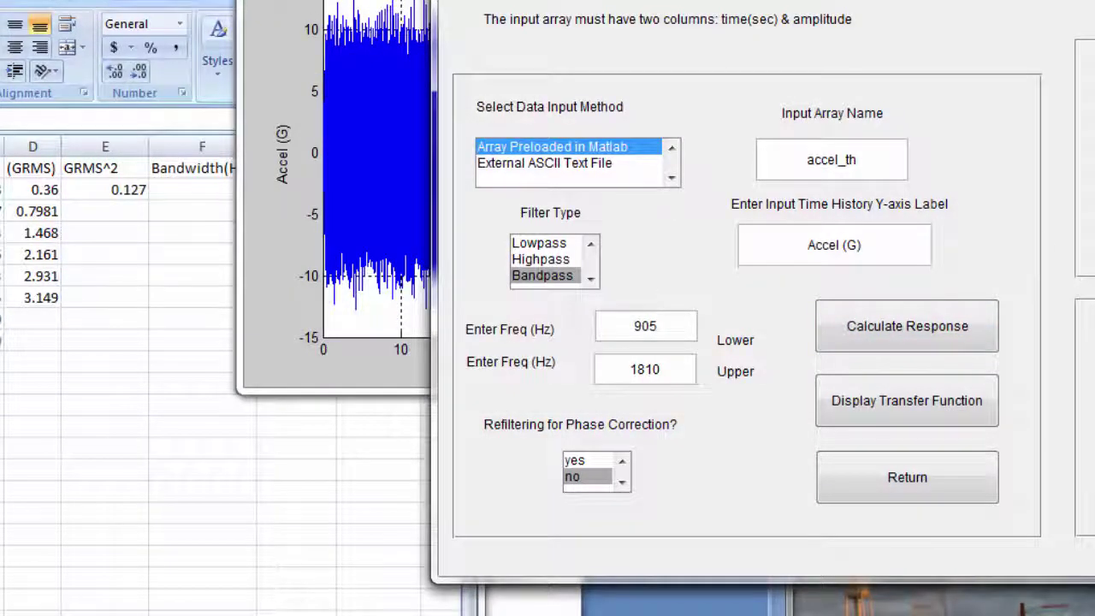
Record the filtered RMS value 3.003 for the 905 to 1810 Hz band in spreadsheet cell D8
click(181, 373)
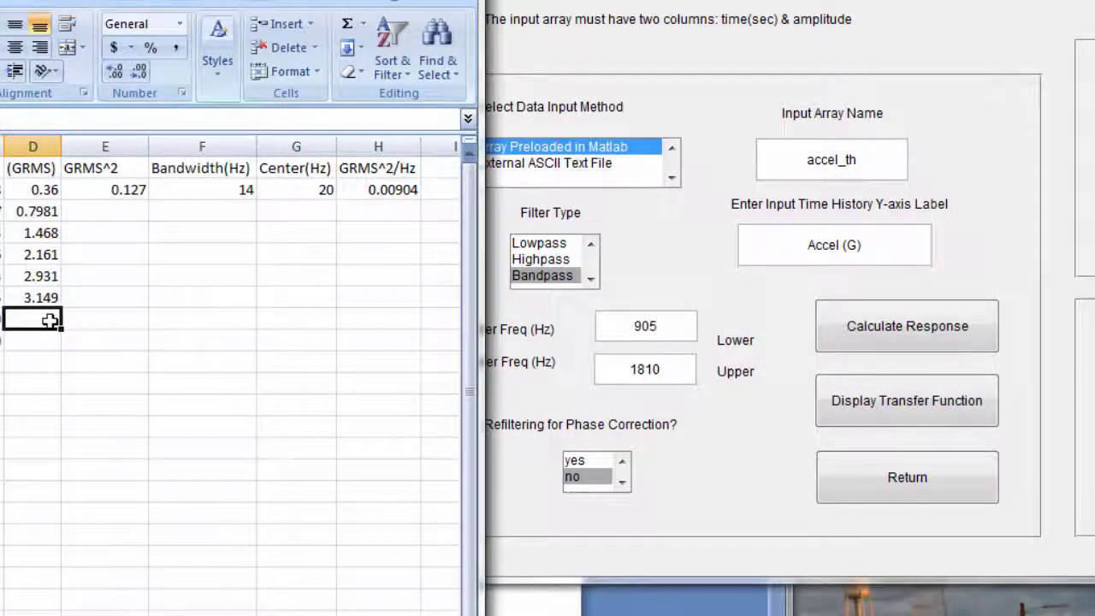
text(3.003)
click(196, 379)
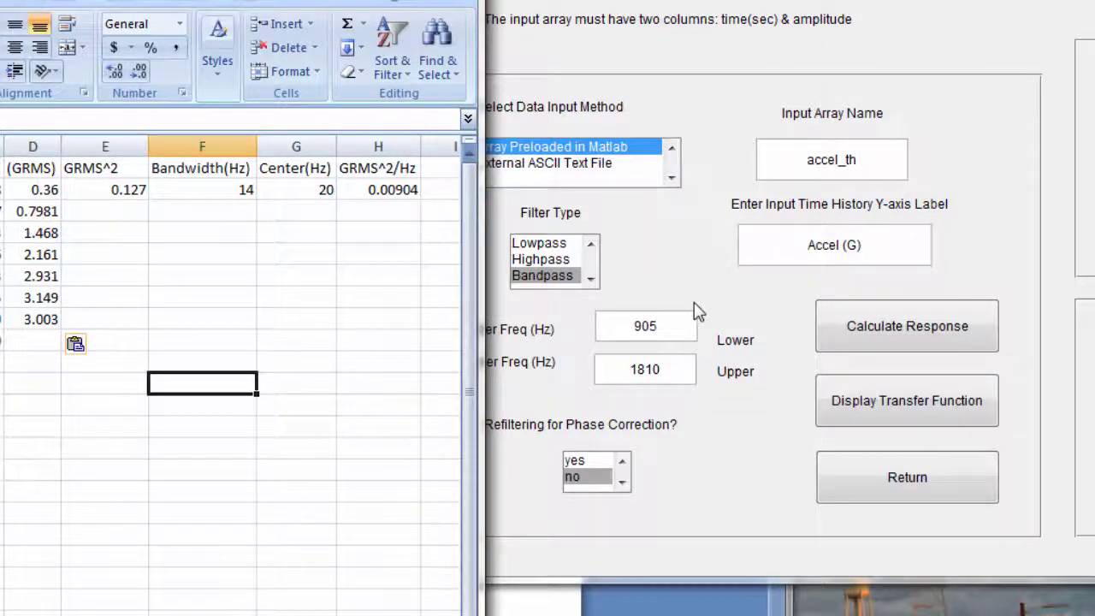
Set the filter's lower frequency to 1810 Hz and upper frequency to 3620 Hz, and calculate the response
click(693, 332)
key(BackSpace)
key(BackSpace)
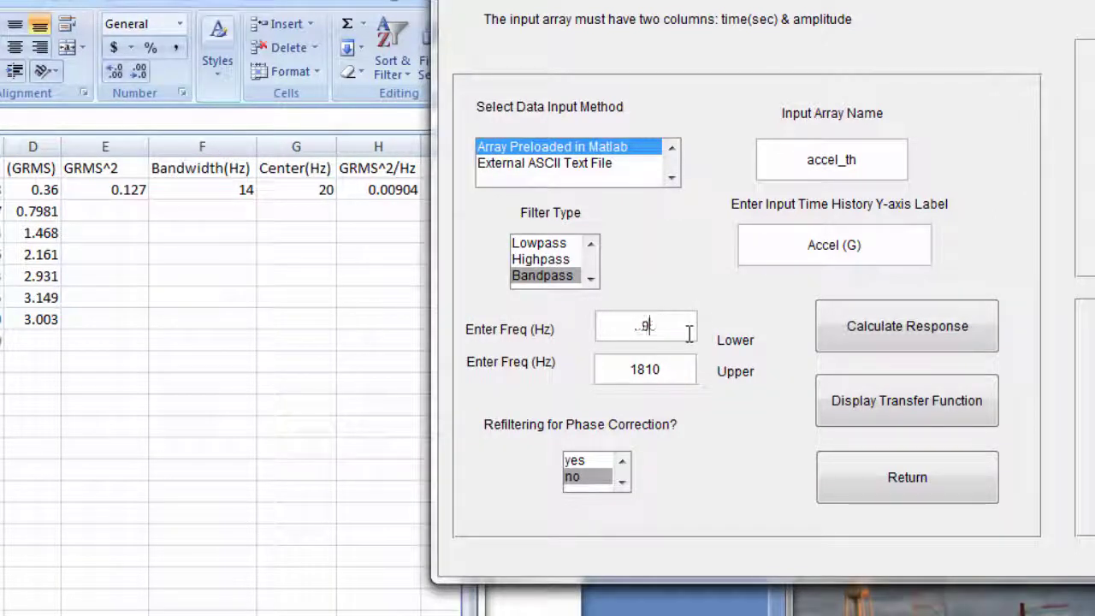
text(1810)
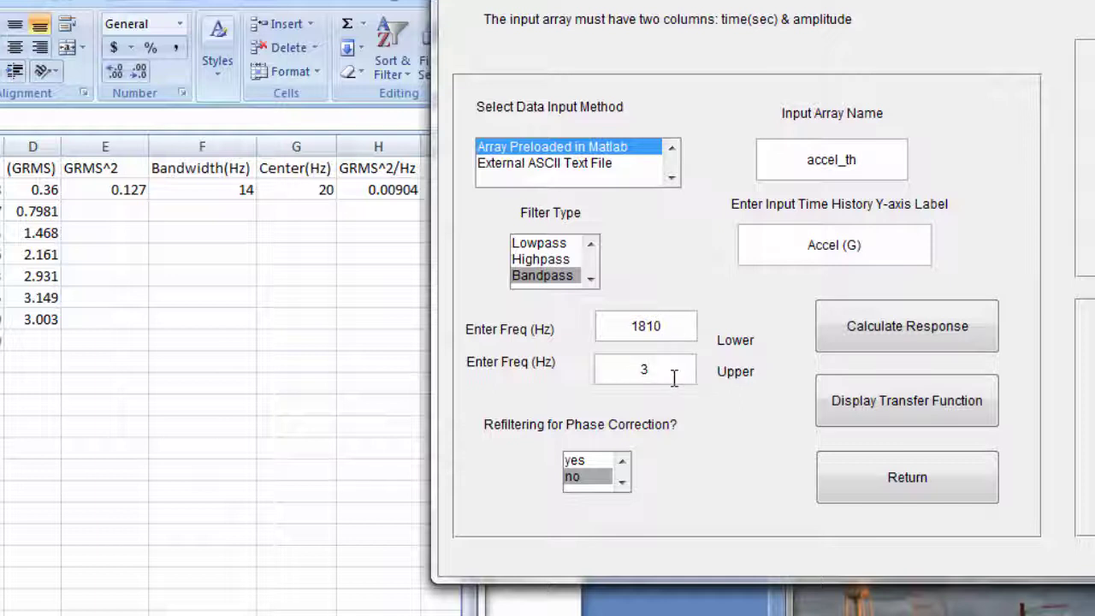
click(674, 378)
text(3620)
click(882, 343)
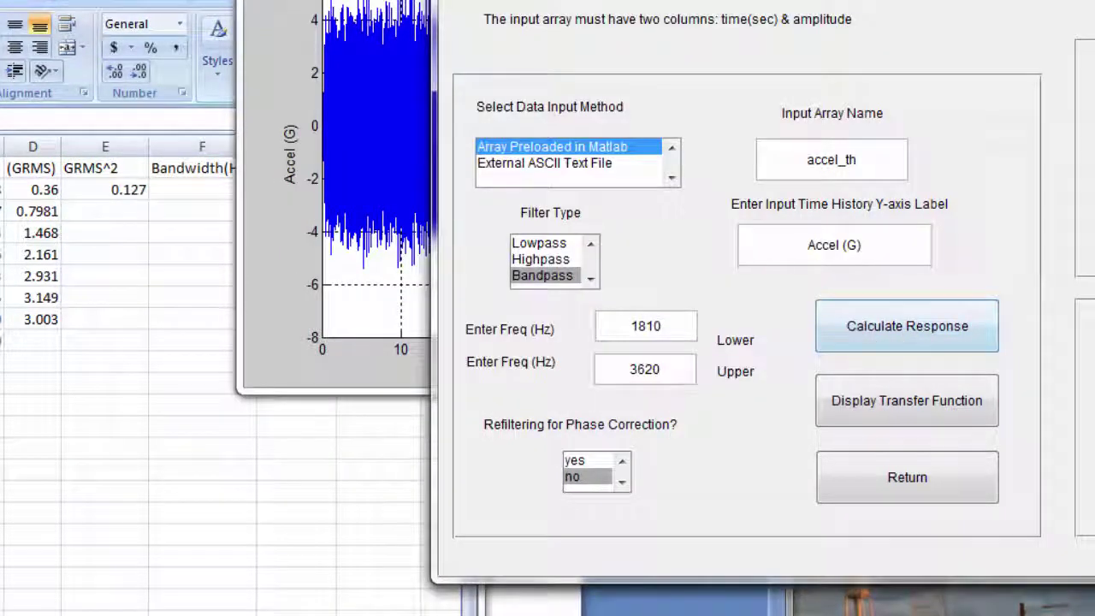
Record the filtered RMS value 1.265 for the 1810 to 3620 Hz band in spreadsheet cell D9
click(208, 394)
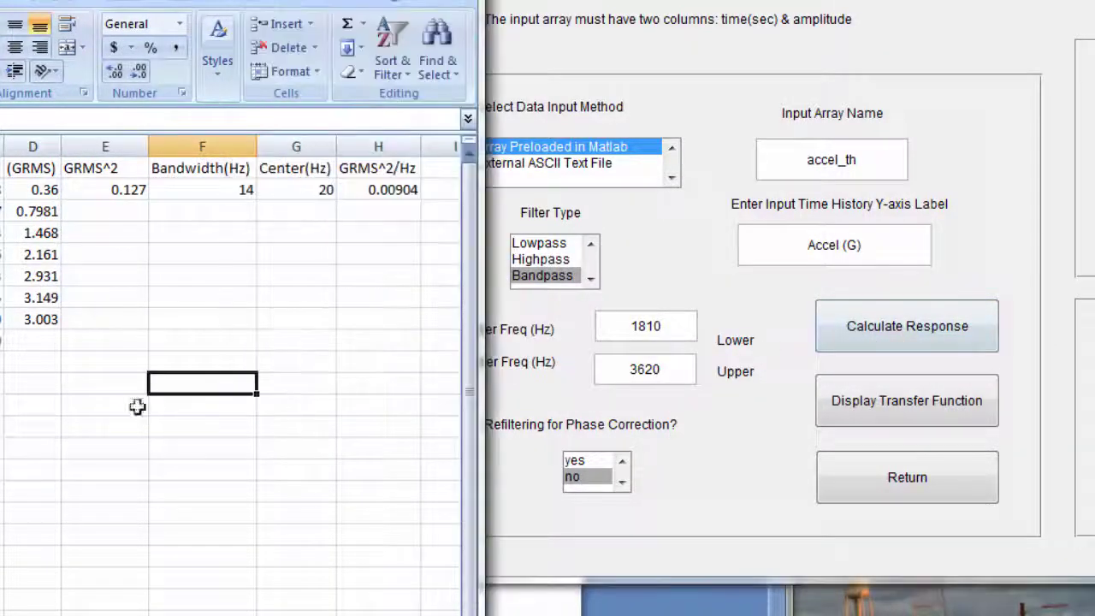
click(47, 340)
text(1.265)
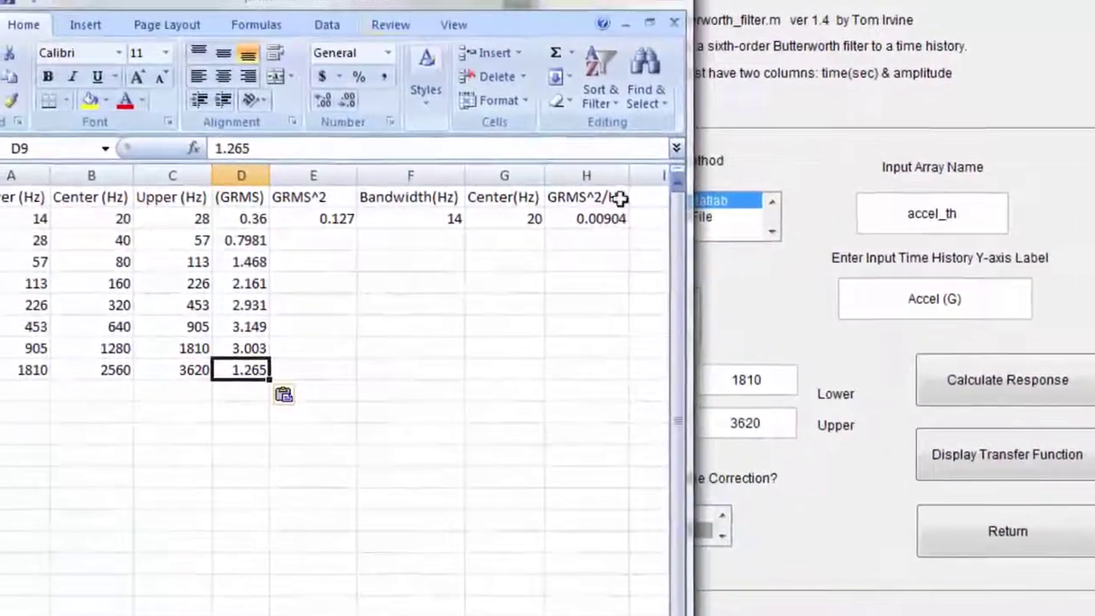
Fill the GRMS^2, bandwidth, center frequency and GRMS^2/Hz formulas from E2:H2 down through row 9
drag(689, 257, 1003, 257)
drag(402, 256, 676, 256)
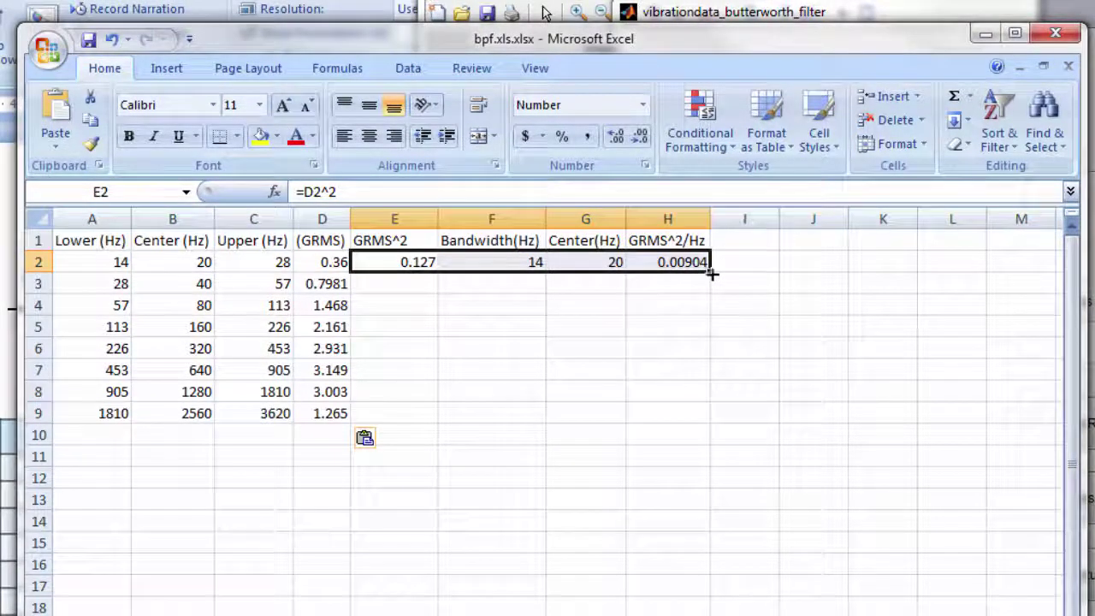
double_click(709, 270)
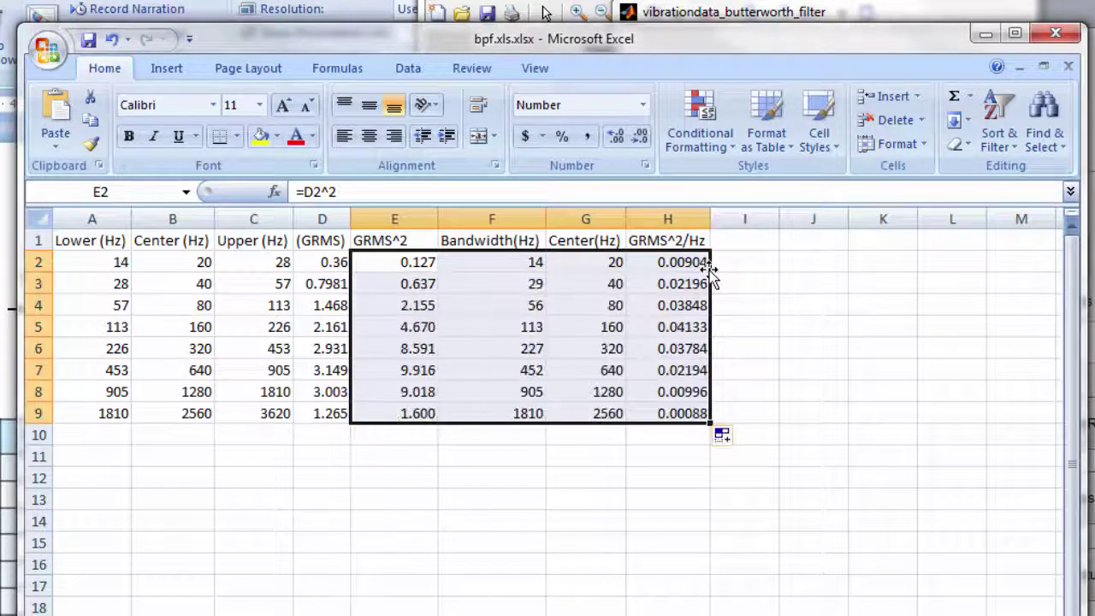
click(761, 309)
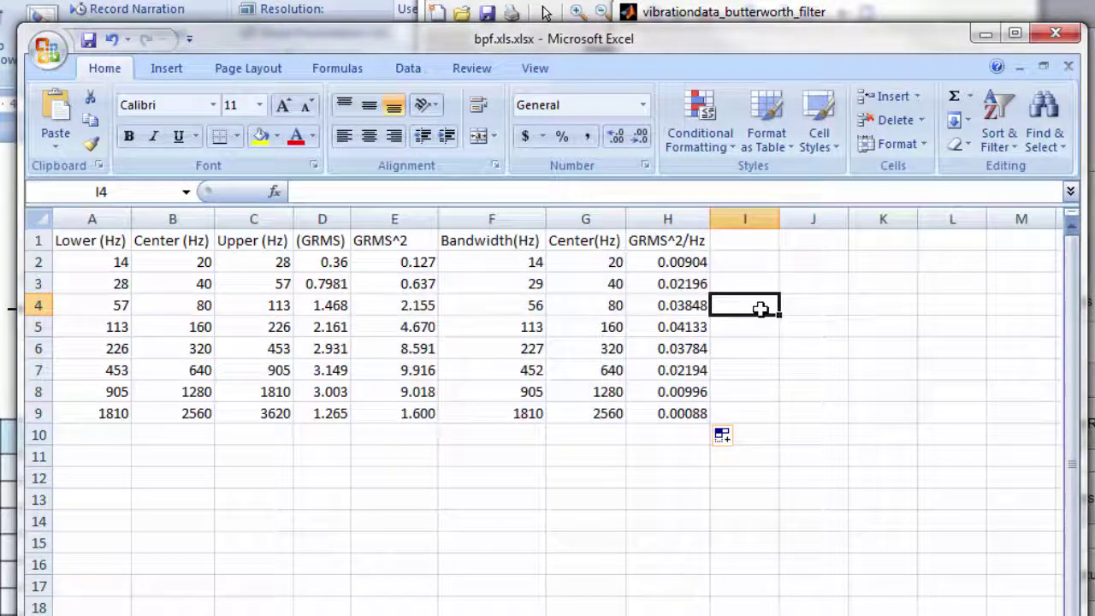
click(767, 365)
Format the GRMS values in D2:D9 to show two decimal places
drag(332, 270, 335, 414)
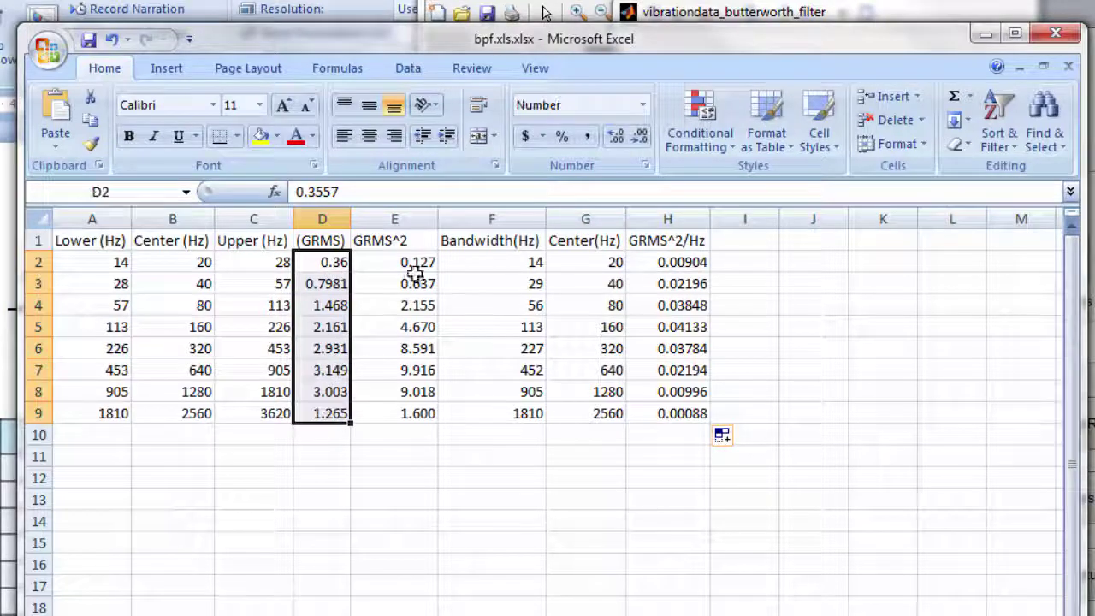
click(641, 137)
click(618, 138)
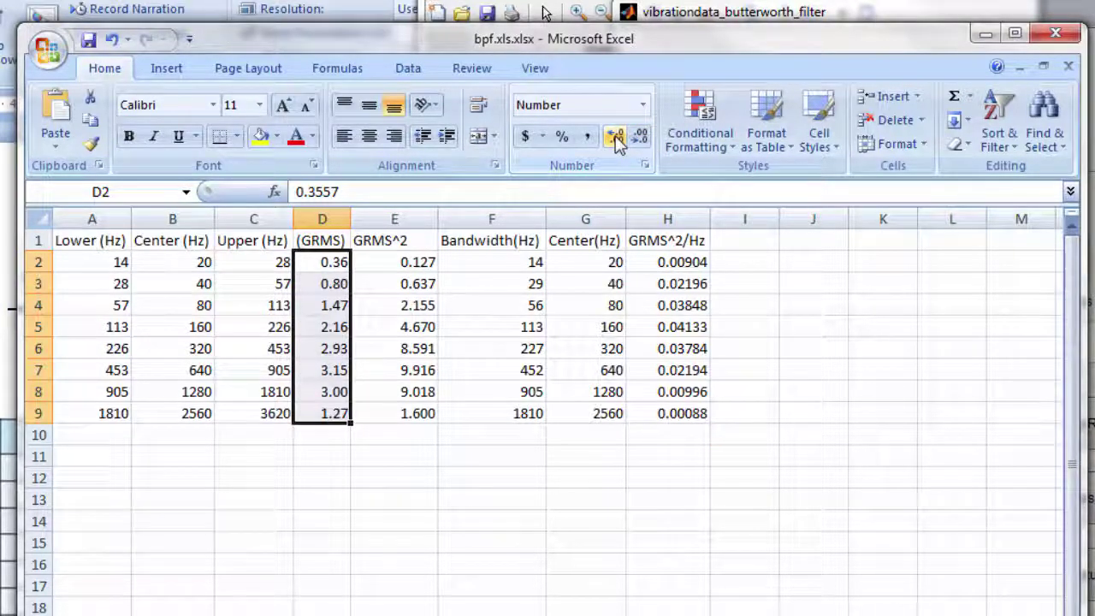
click(570, 480)
Copy the center frequency and GRMS^2/Hz values in G2:H9
drag(673, 263, 696, 402)
click(717, 433)
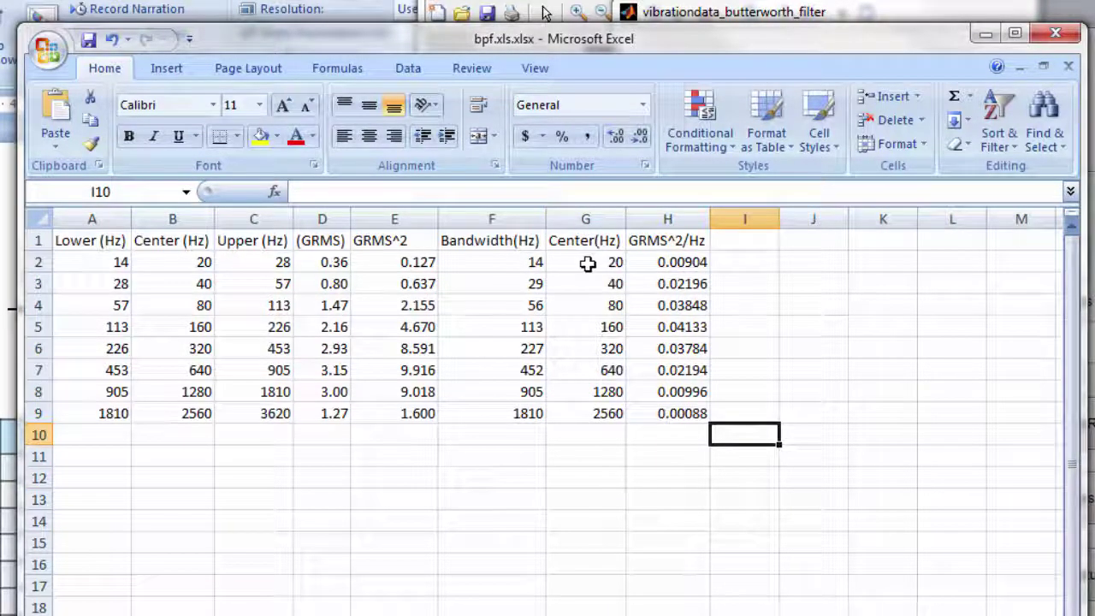
drag(587, 262, 655, 408)
click(807, 387)
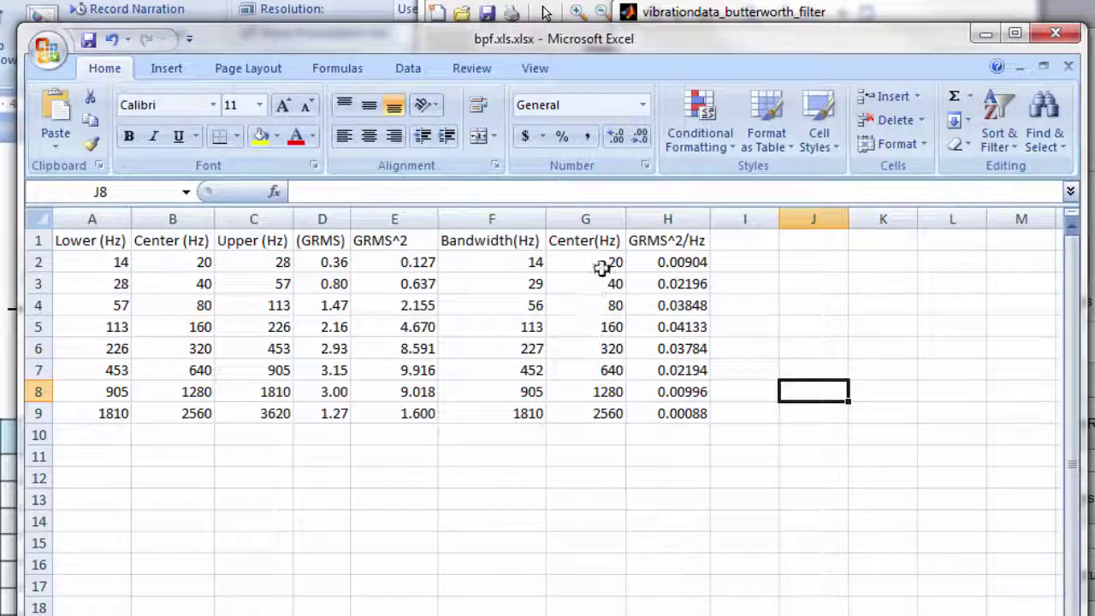
drag(598, 269, 644, 409)
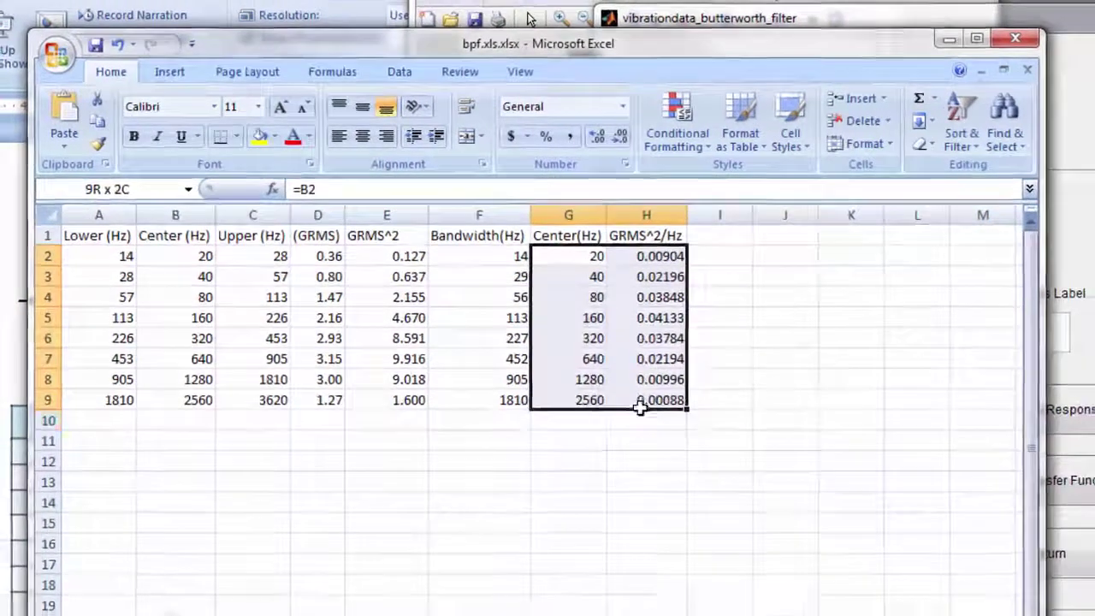
key(ctrl+c)
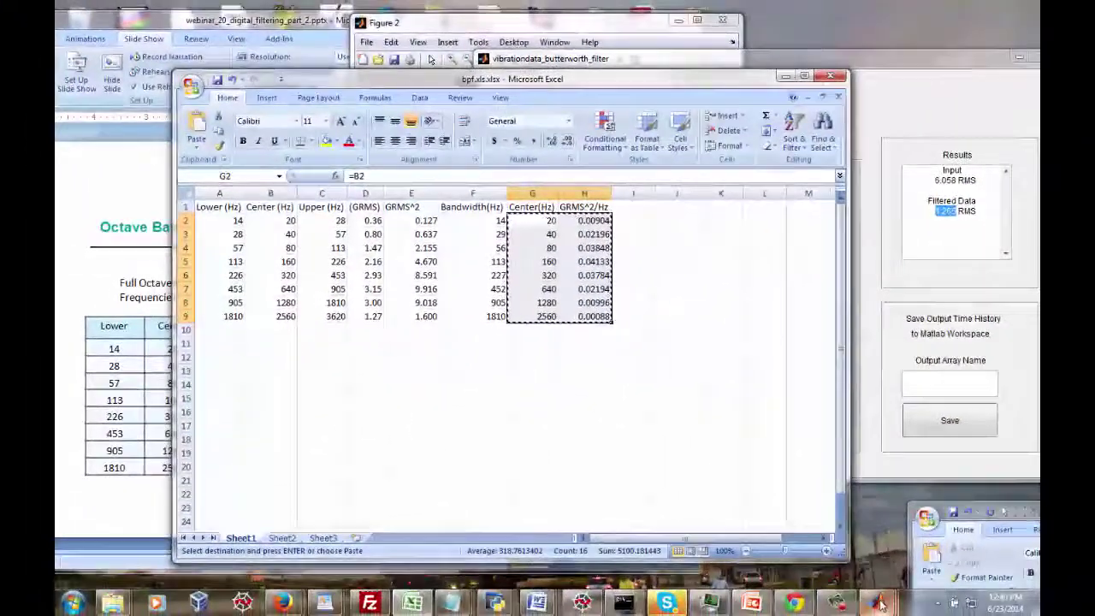
Switch to the main MATLAB window and add three blank prompt lines in its Command Window
right_click(877, 603)
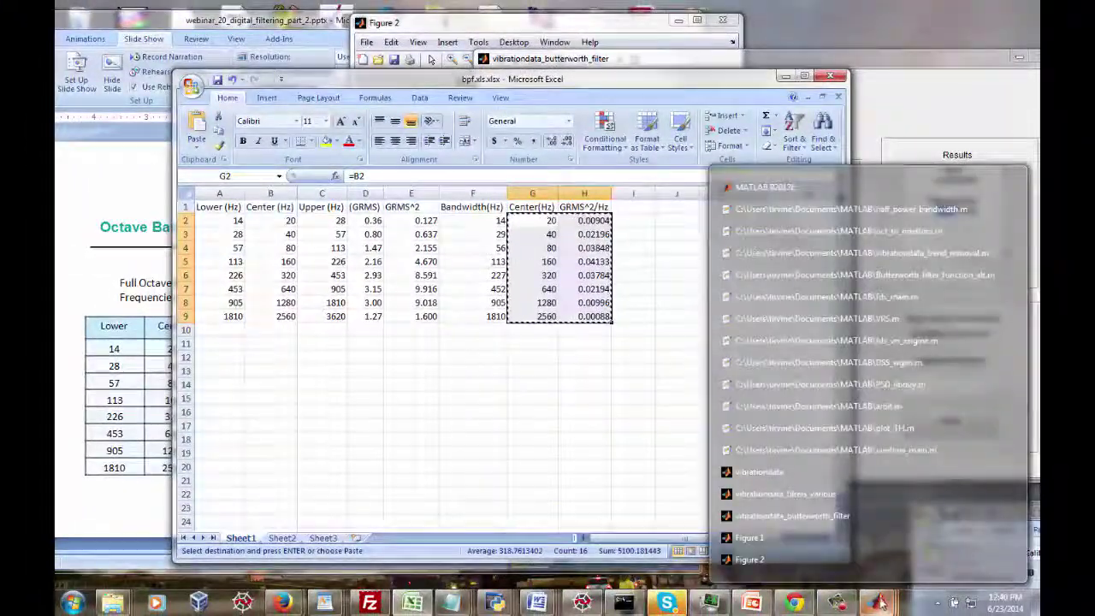
click(1005, 511)
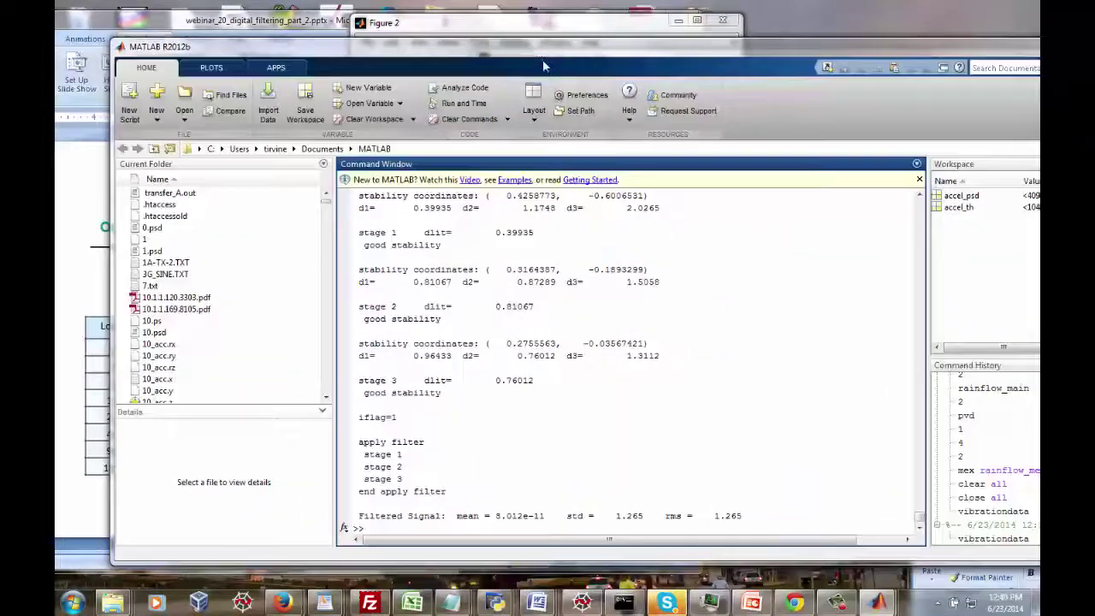
key(Return)
key(Return)
key(Return)
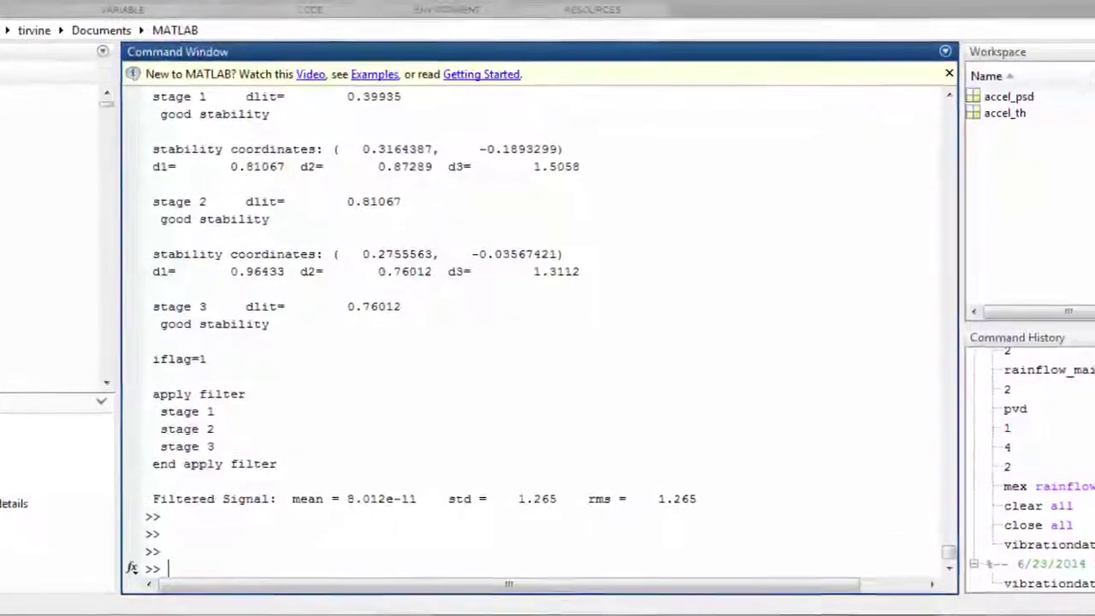
Define the array bpfpsd from the copied center frequency and GRMS^2/Hz block, pasted twice between square brackets
text(b)
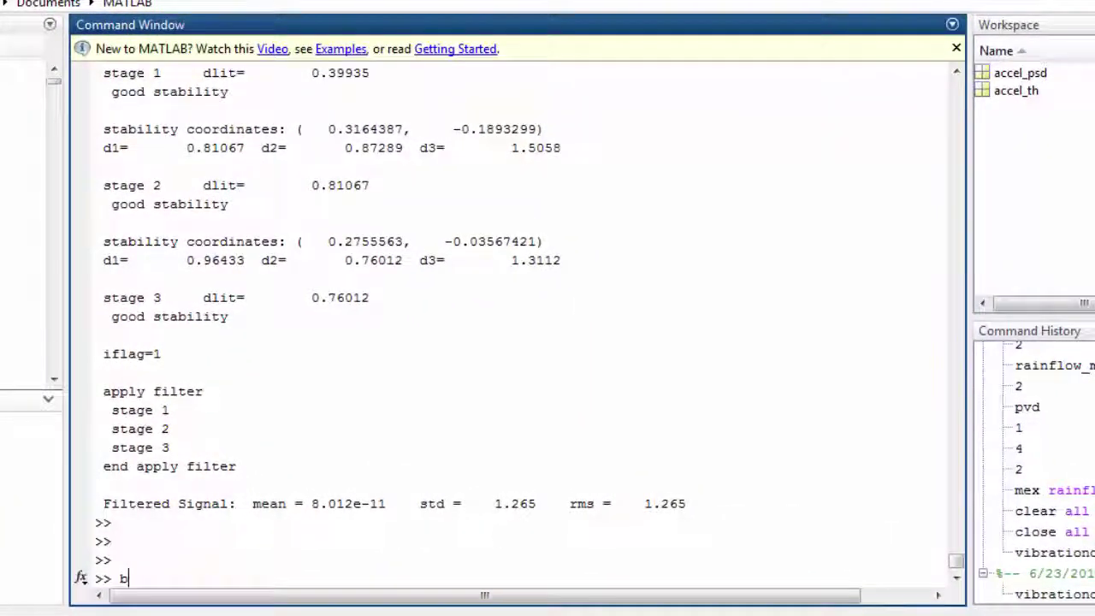
text(pfpsd)
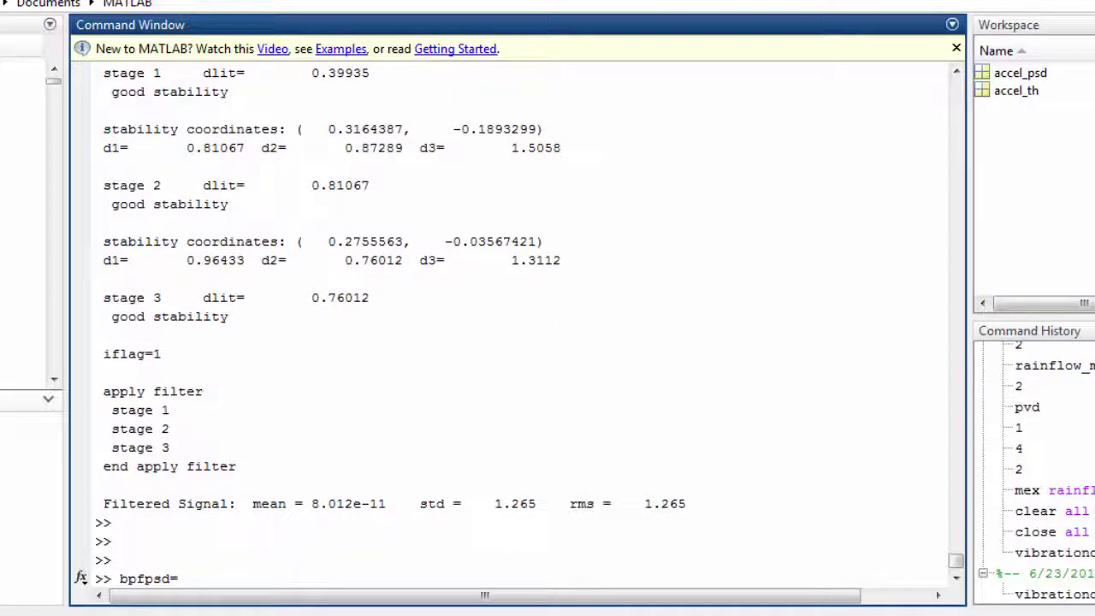
text(=)
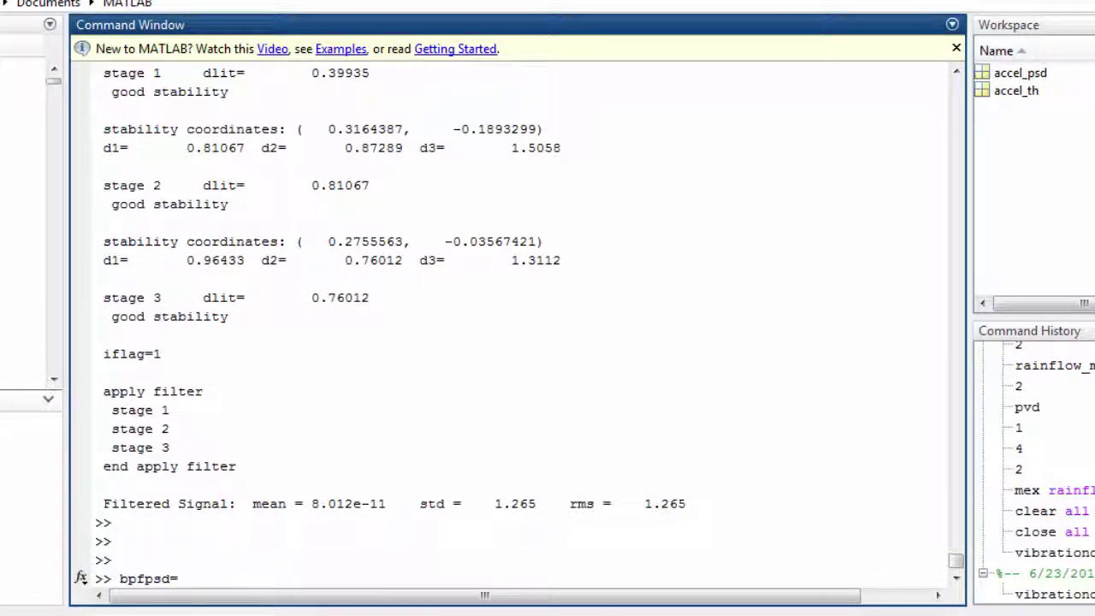
text([)
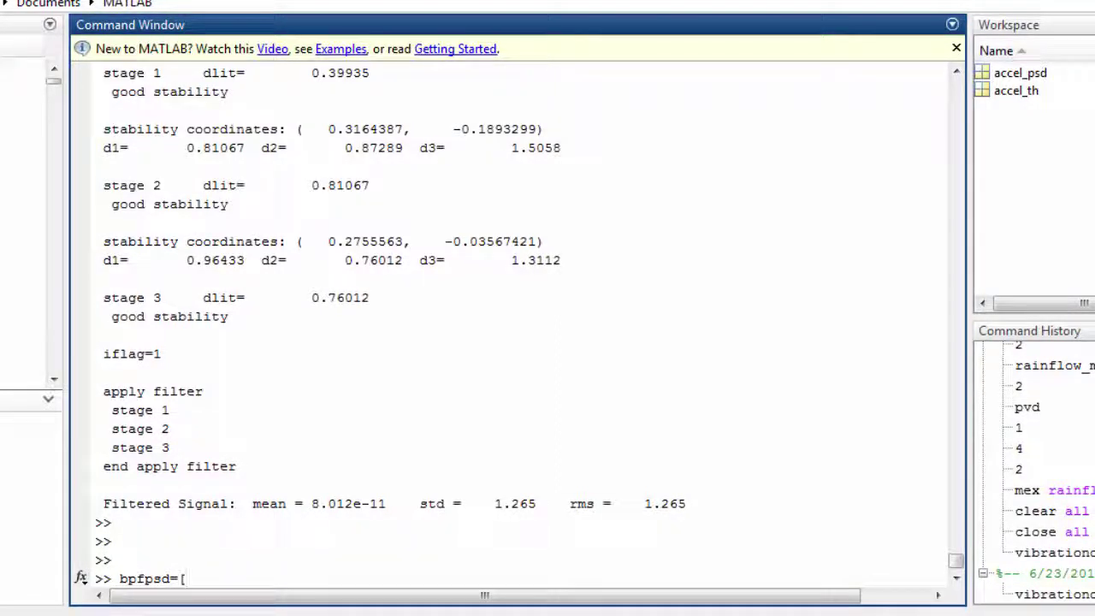
key(ctrl+v)
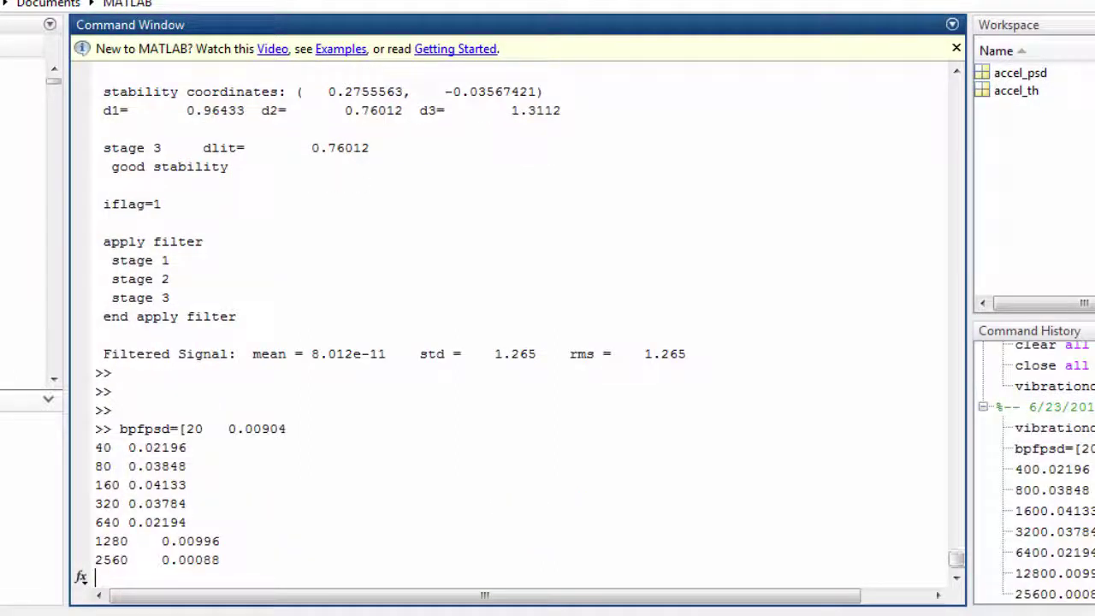
key(ctrl+v)
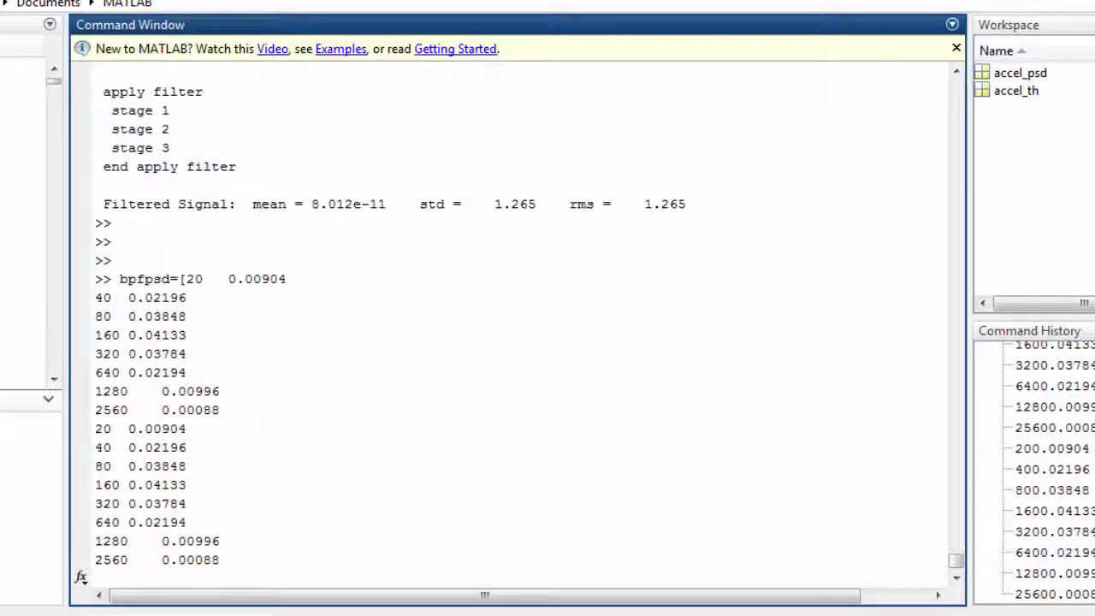
text(])
key(Return)
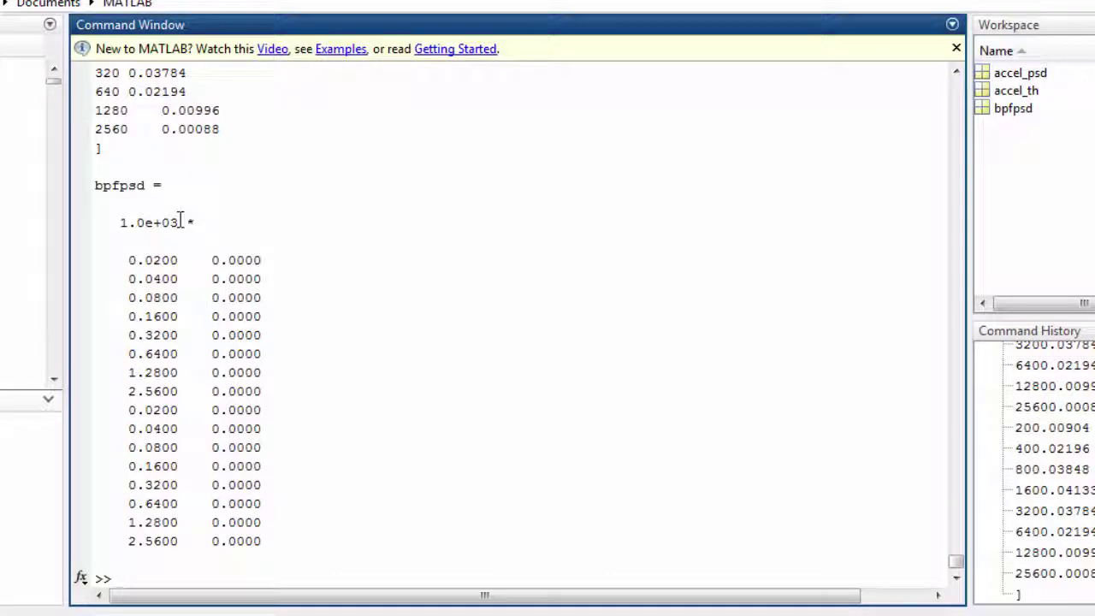
drag(194, 222, 120, 222)
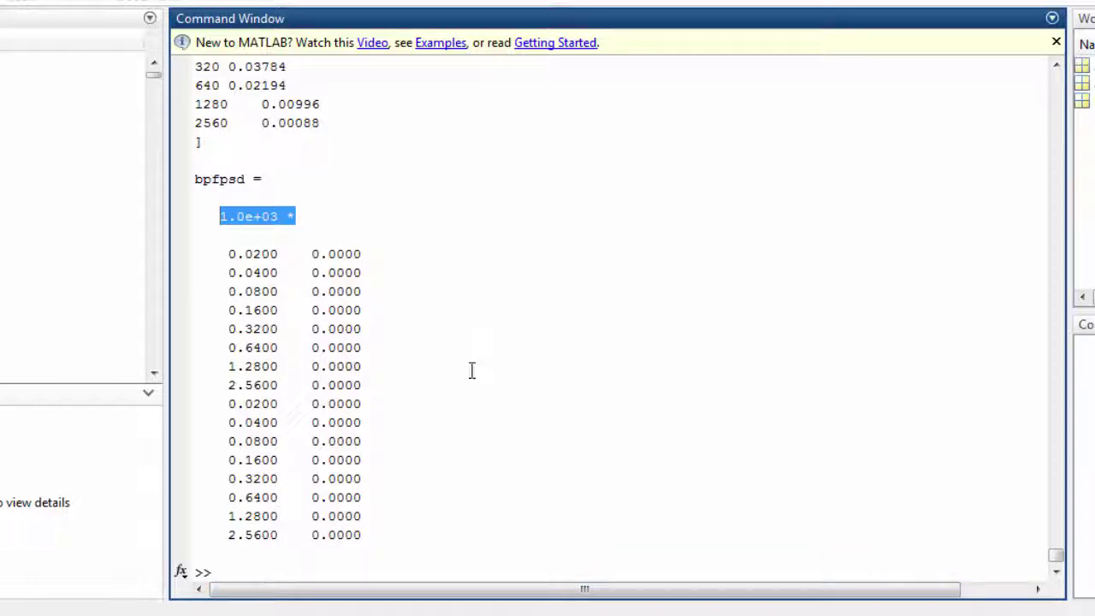
Run the vibrationdata script and open the Multiple Curves plotting tool from its Plot Utilities
text(vibrationdat)
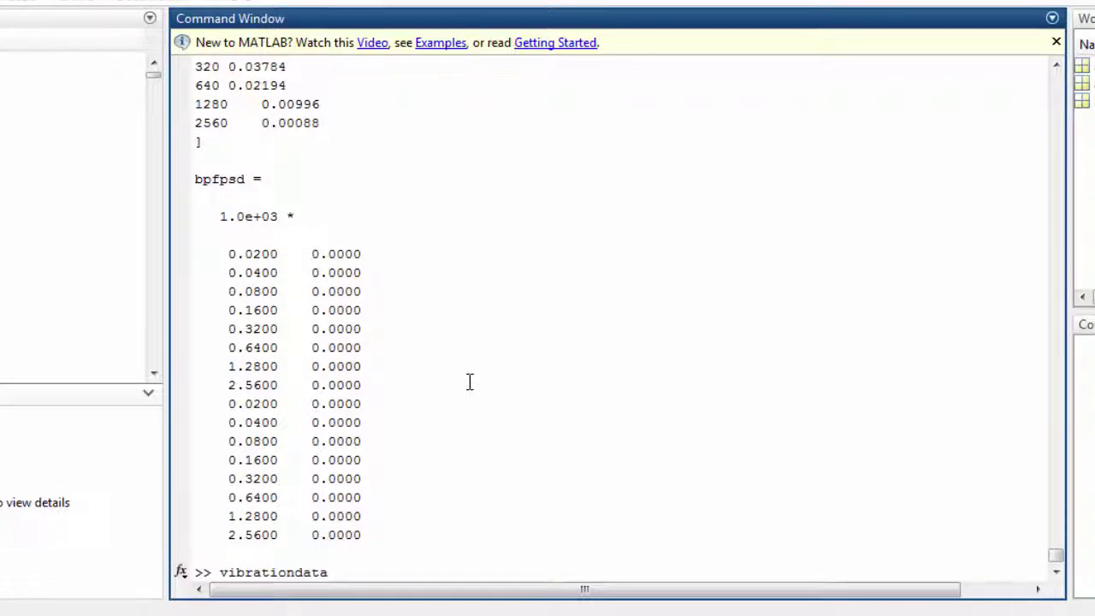
text(a)
key(Return)
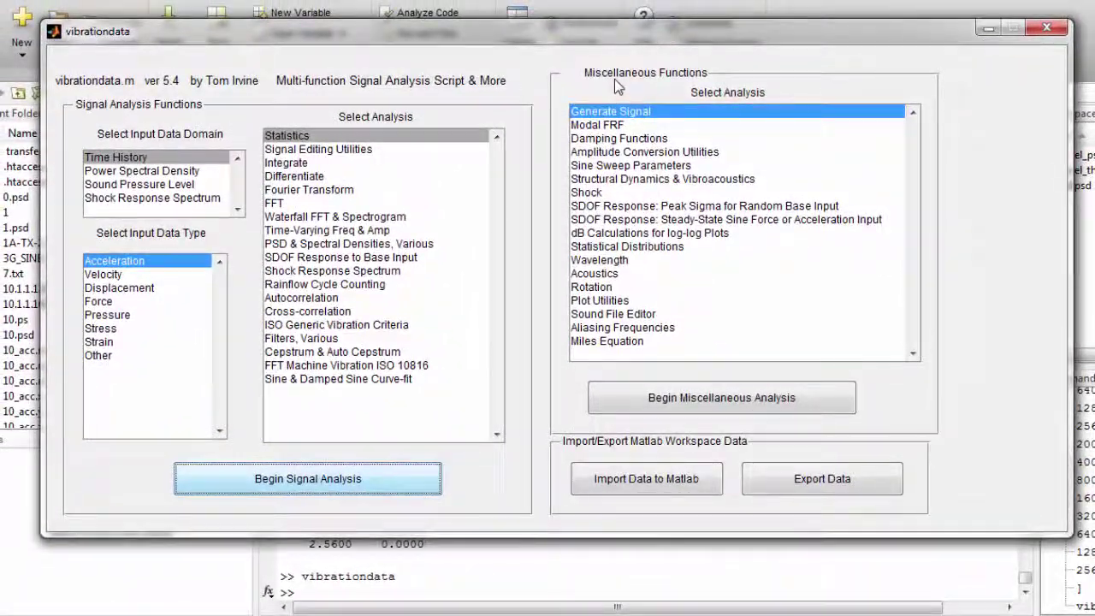
click(605, 301)
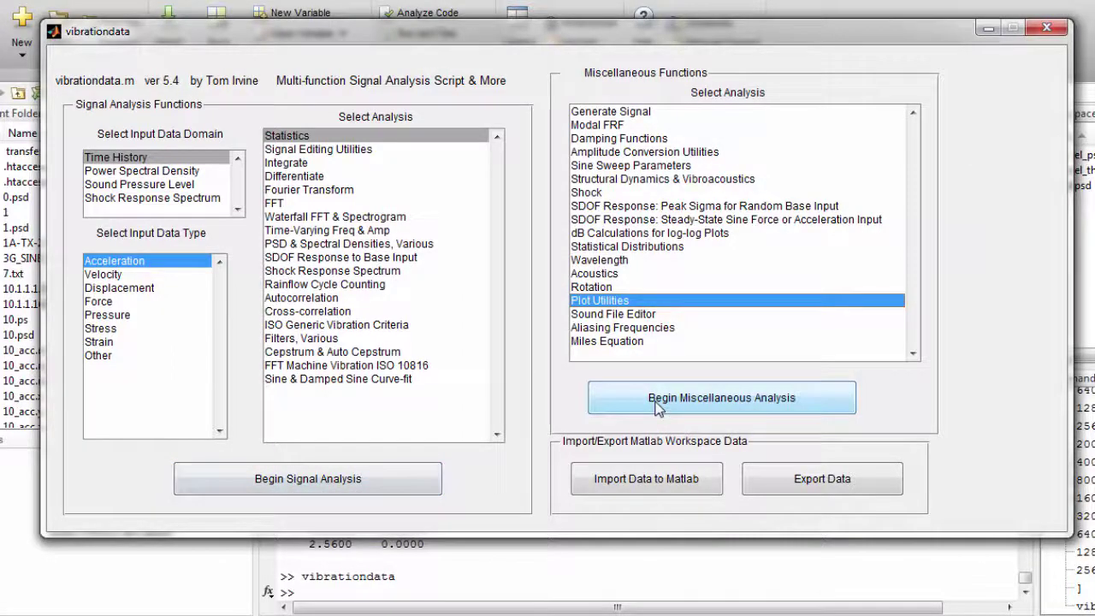
click(657, 398)
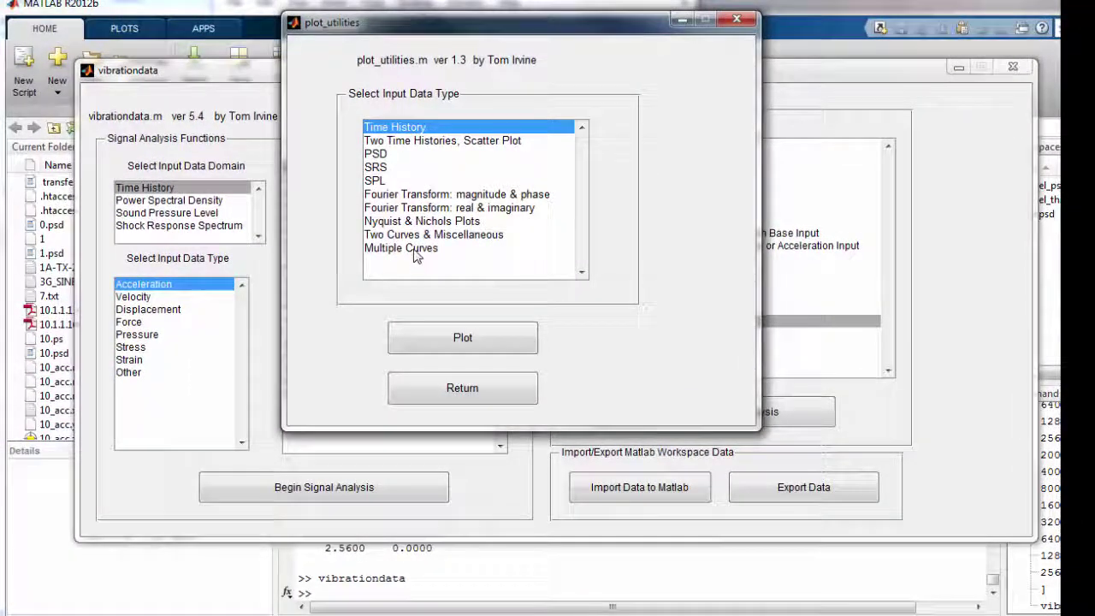
click(414, 250)
click(440, 341)
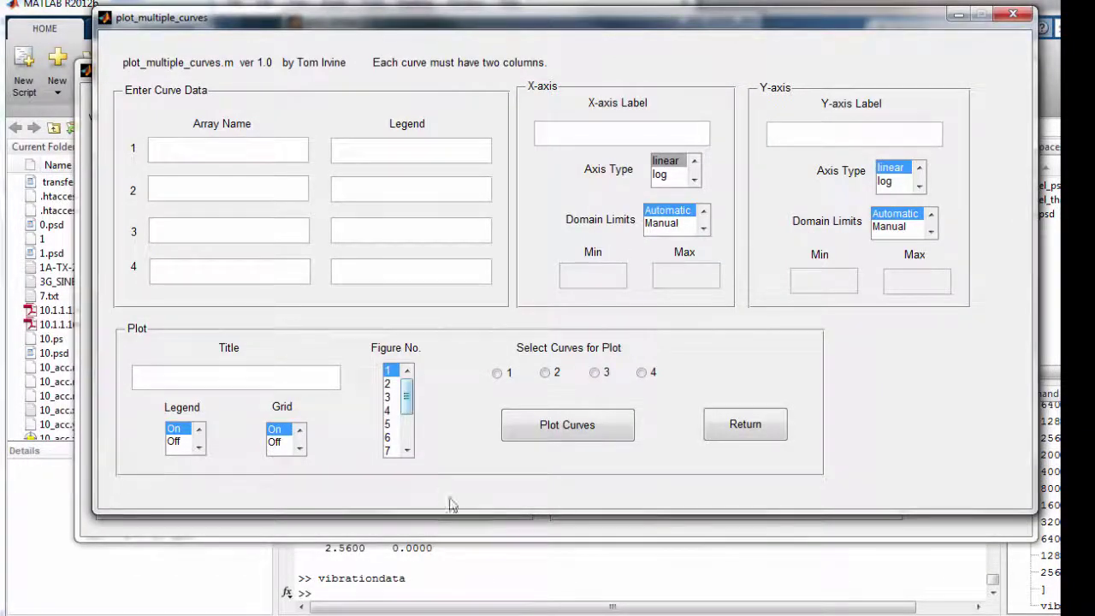
Define curve 1 with the array name bpfpsd and the legend "Bandpass Filtered"
text(bpfpsd)
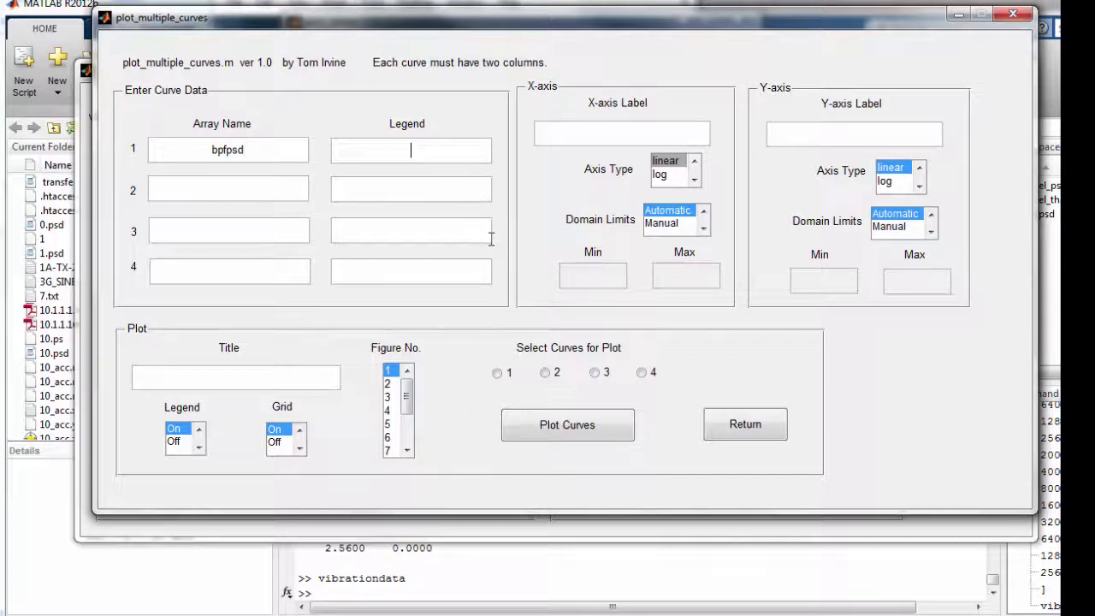
text(Bandpass Filter)
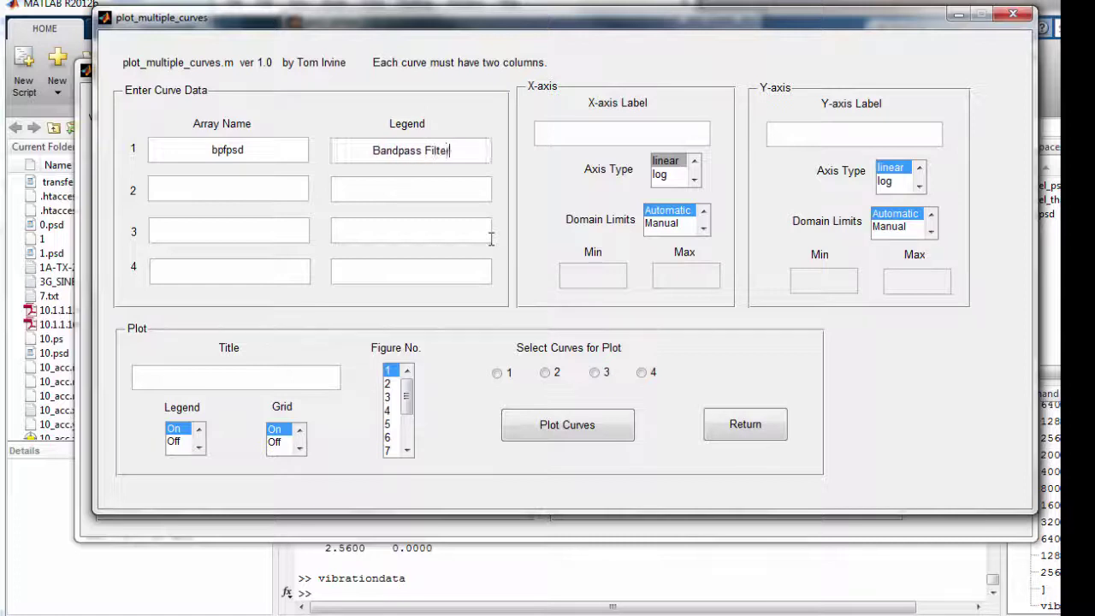
text(ed)
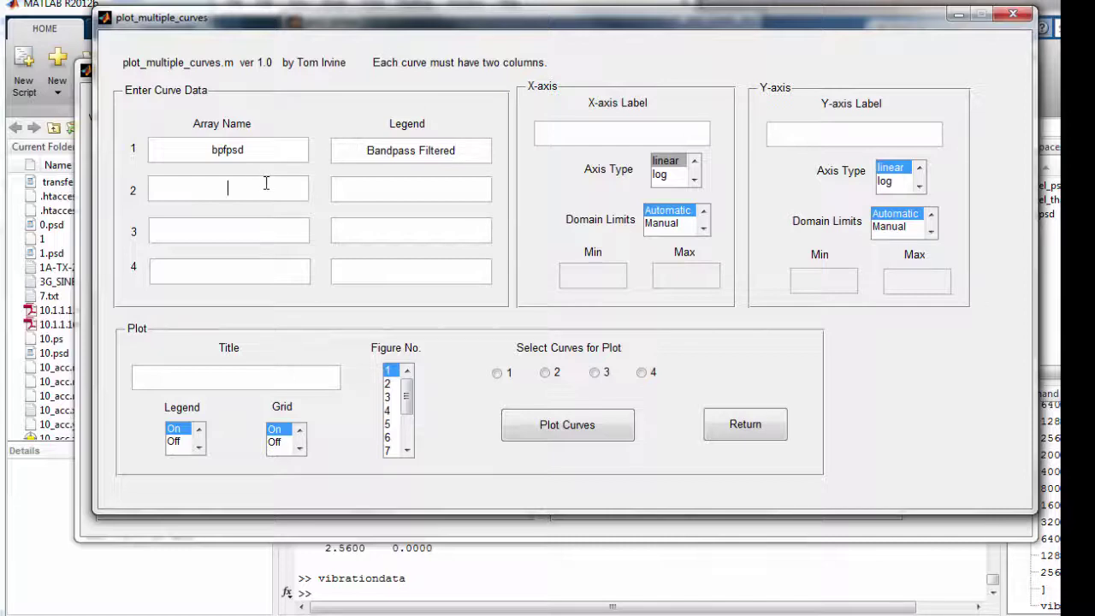
Move the plotting and main MATLAB windows aside and open the Import Data to Matlab tool of vibrationdata
drag(376, 17, 257, 2)
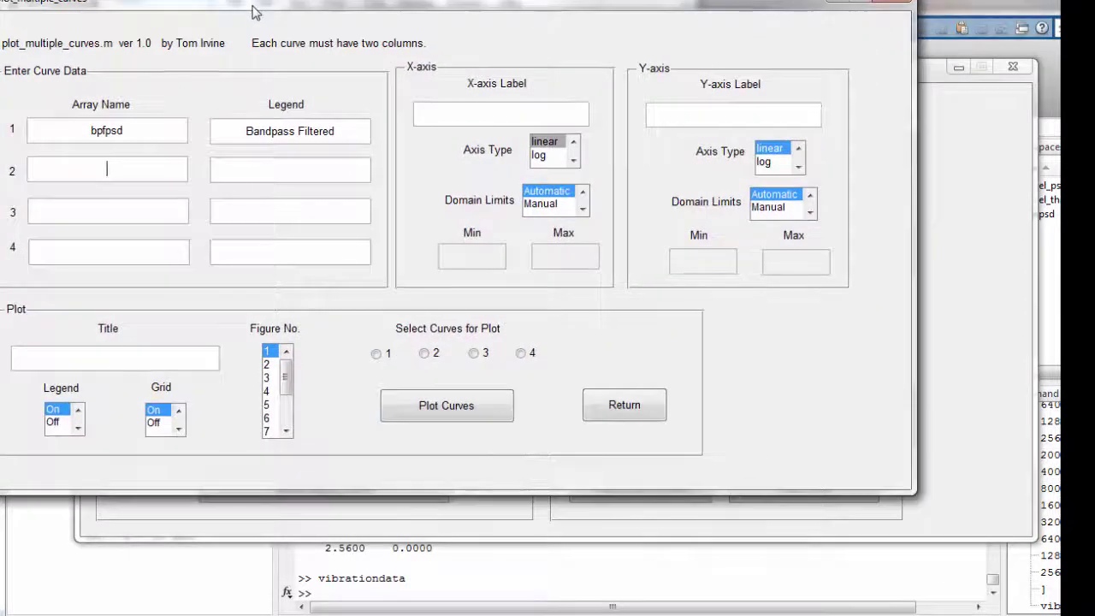
click(510, 570)
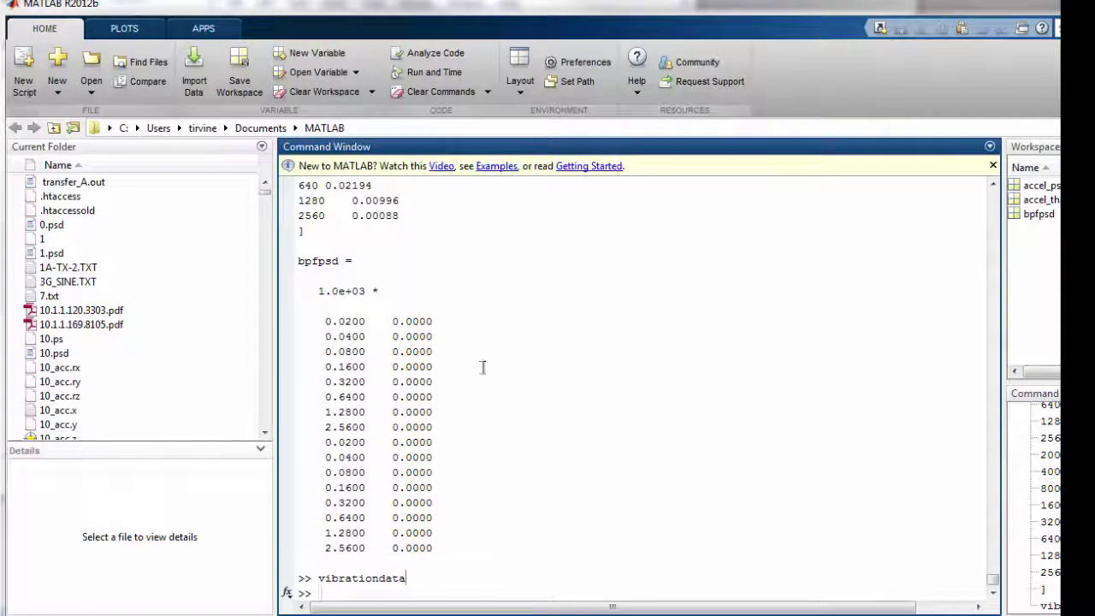
drag(402, 9, 442, 28)
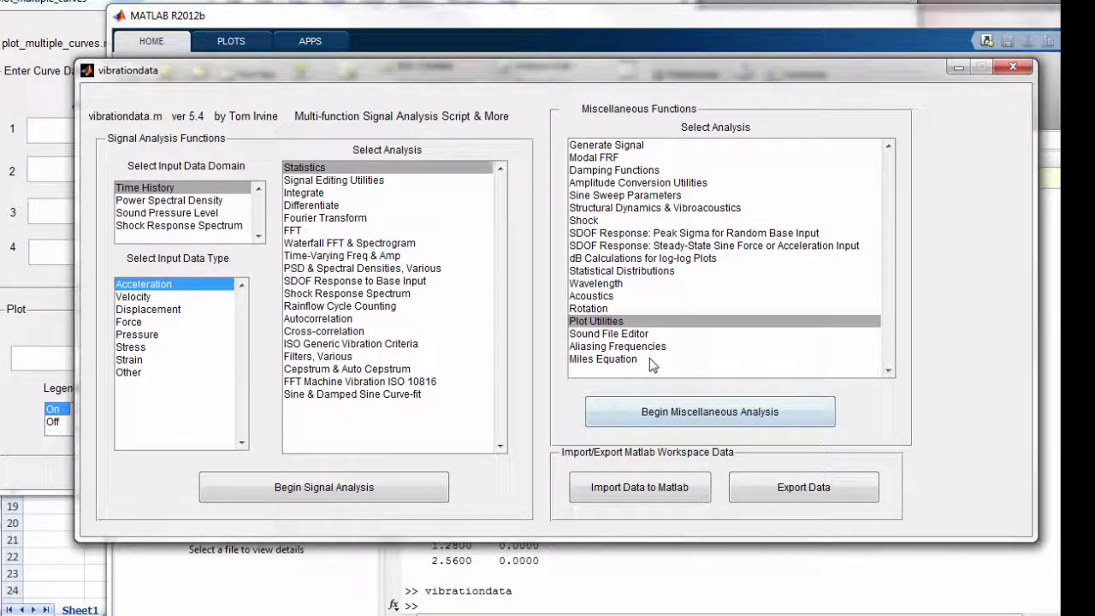
click(638, 495)
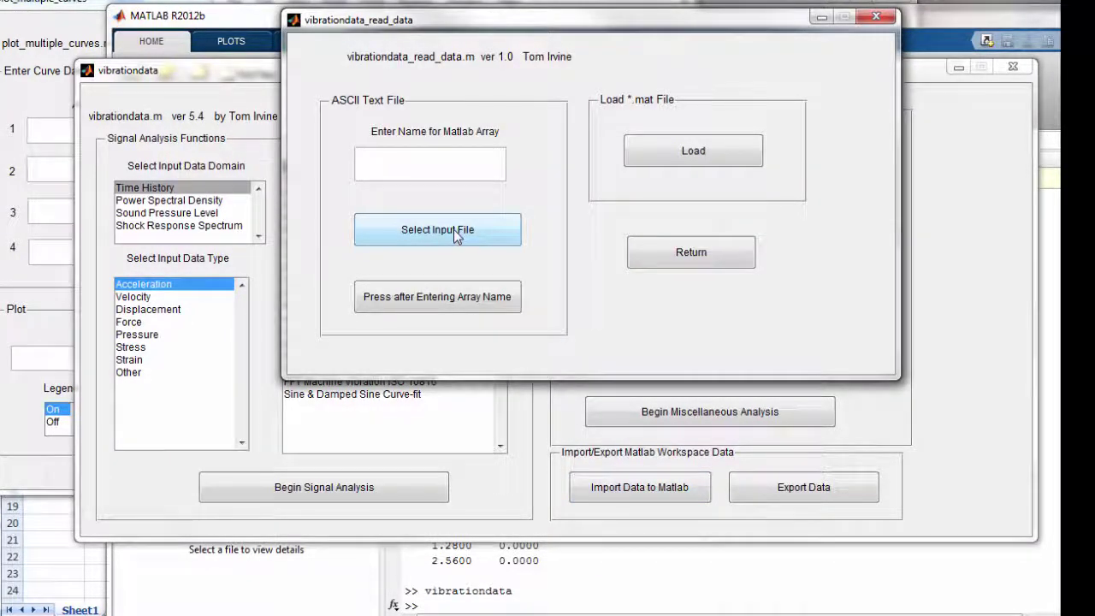
Import the chosen ASCII text file as the array navmat and put the import window away
click(453, 229)
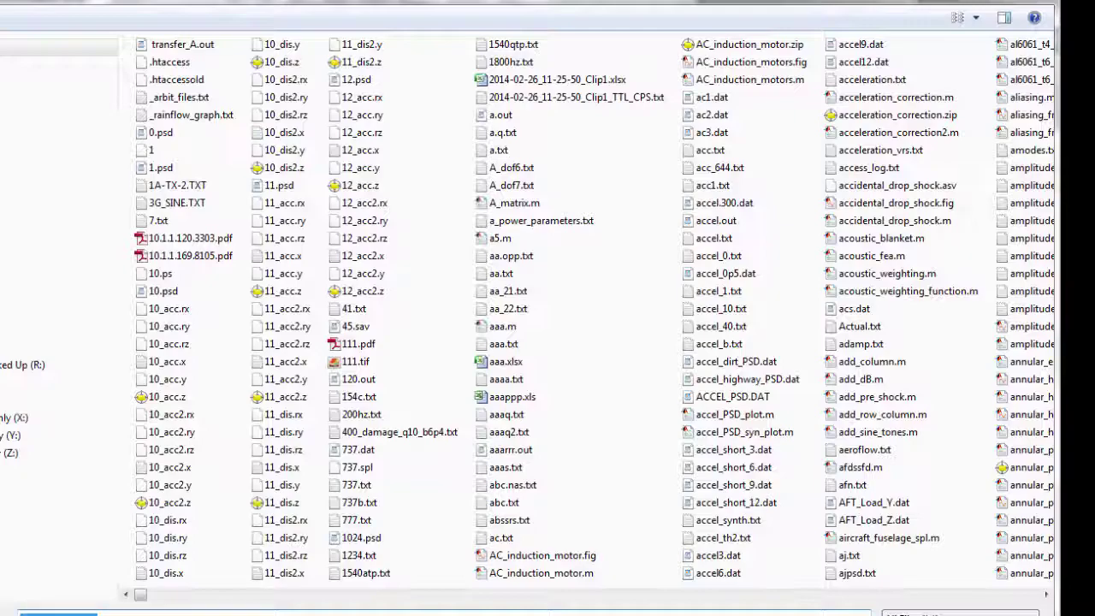
key(Return)
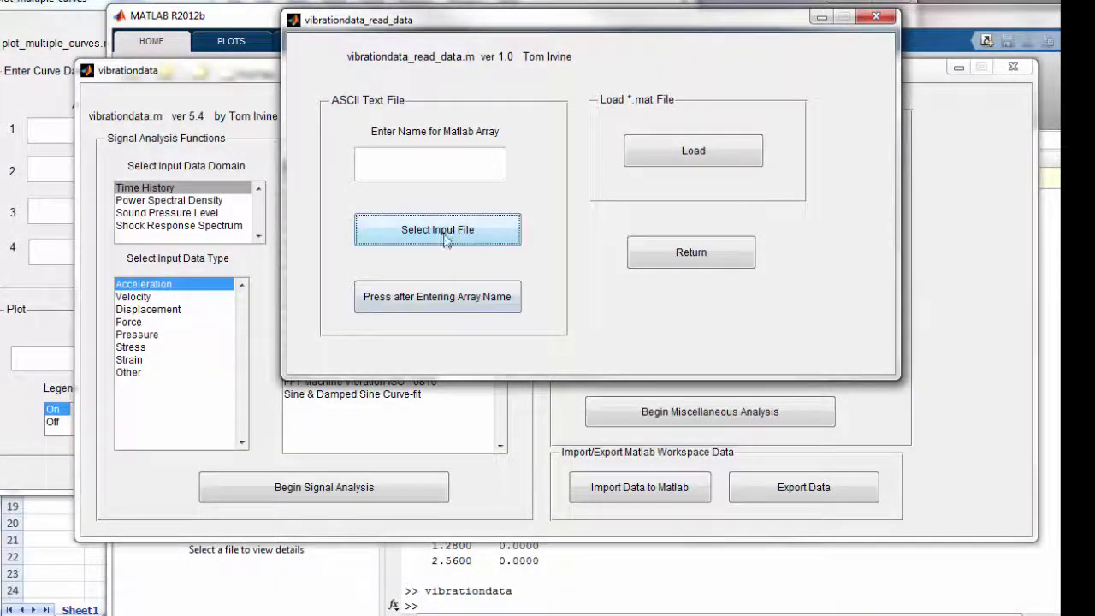
click(432, 166)
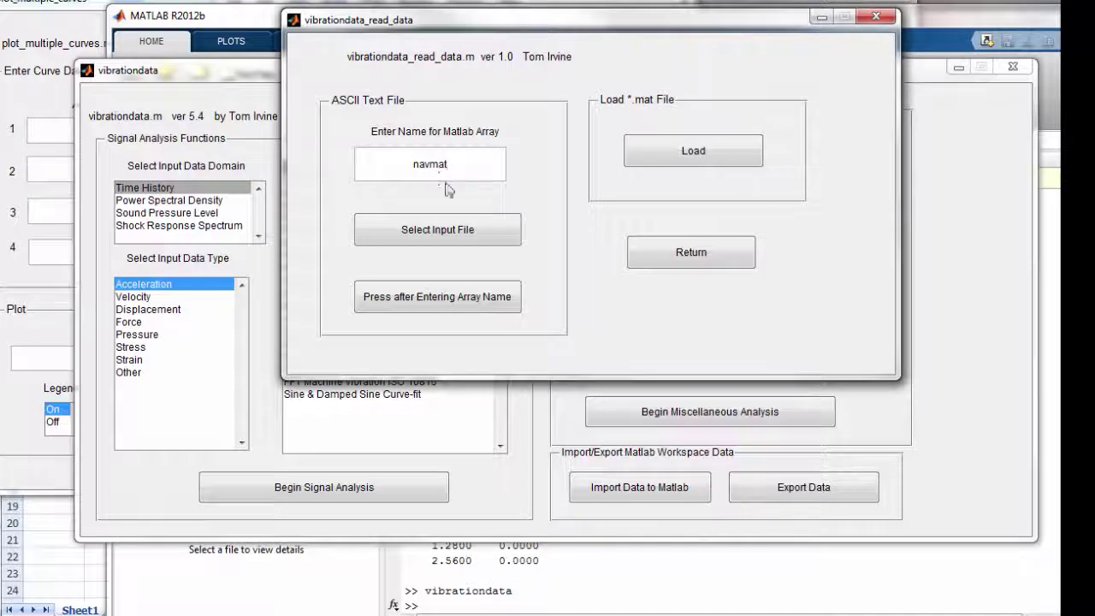
drag(451, 167, 406, 167)
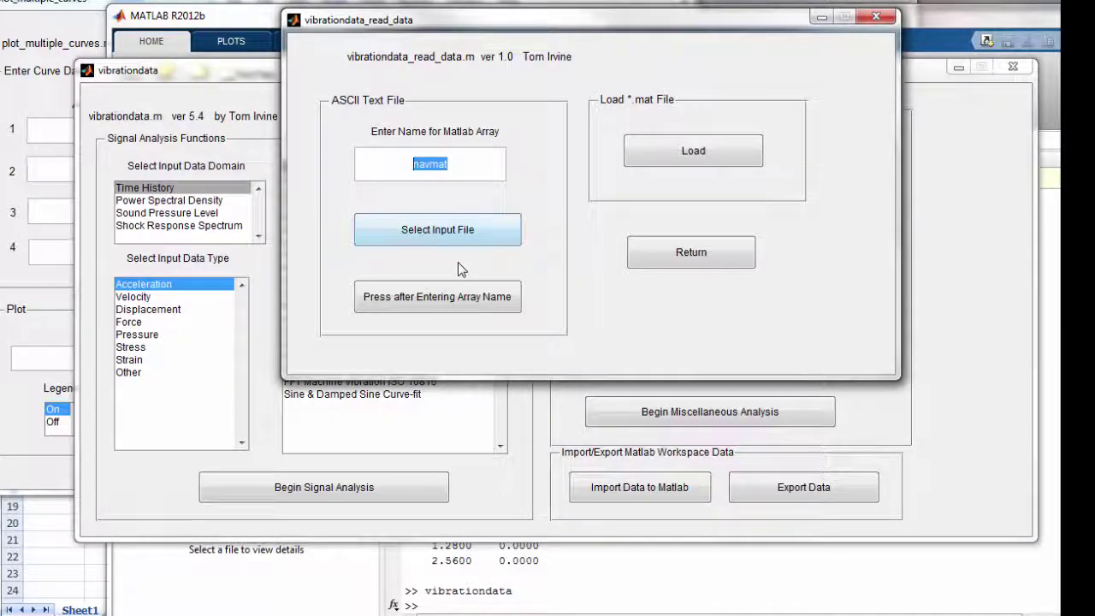
click(450, 299)
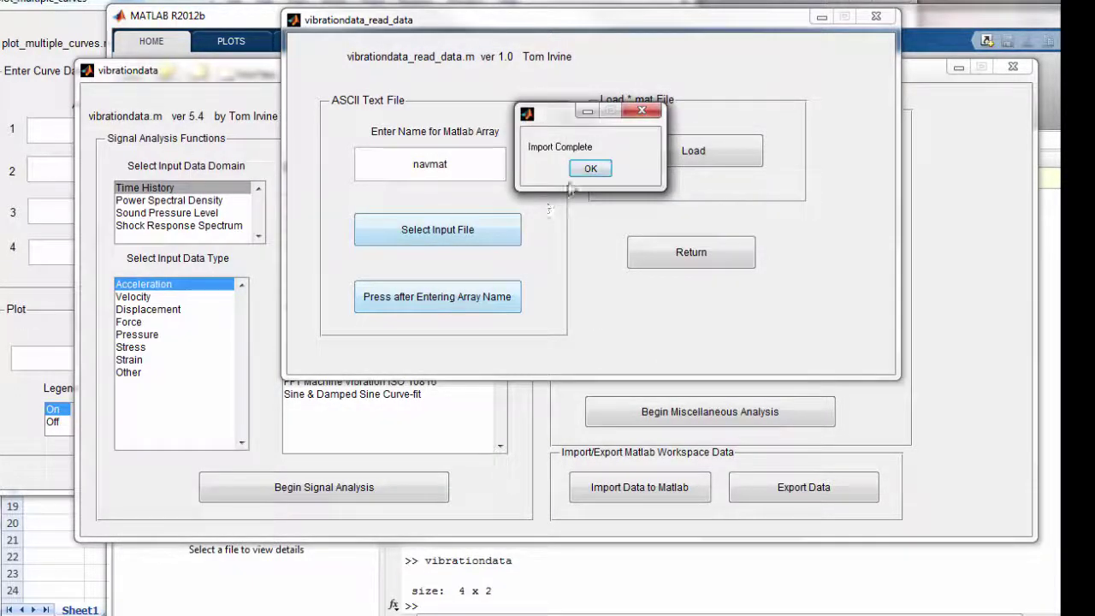
click(590, 170)
click(819, 17)
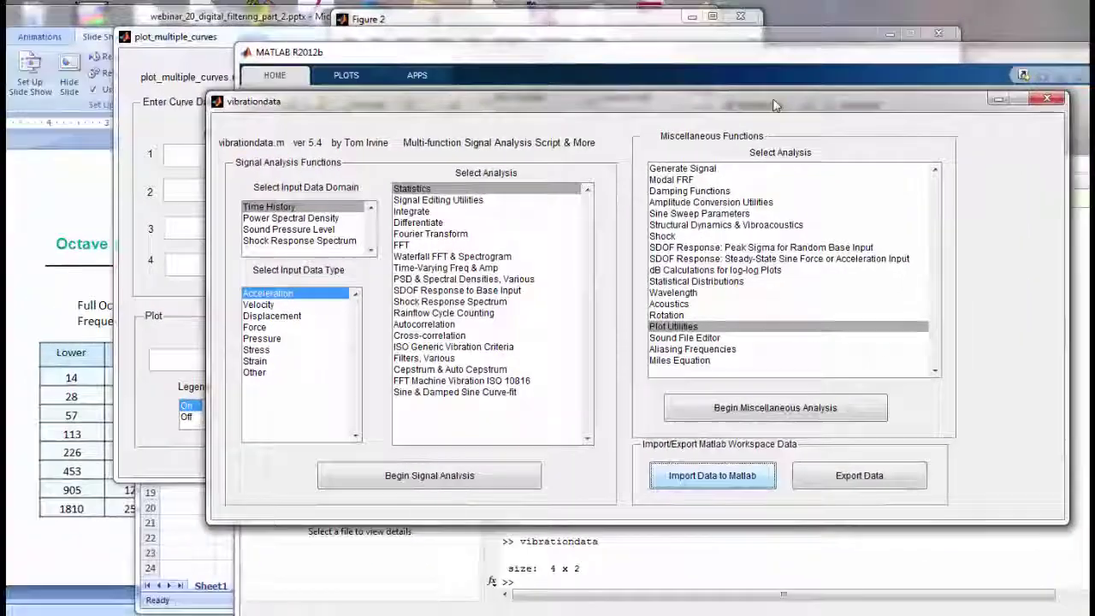
Return to the multiple curves tool and define curve 2 with the array name navmat and the legend "Spec"
drag(715, 72, 868, 91)
drag(919, 117, 1043, 128)
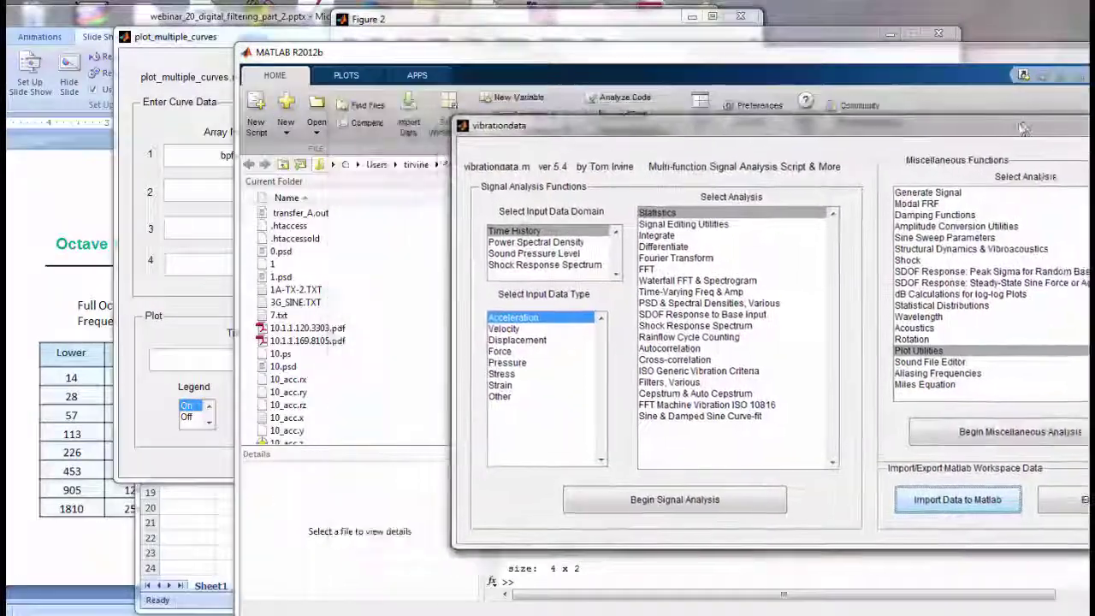
click(200, 192)
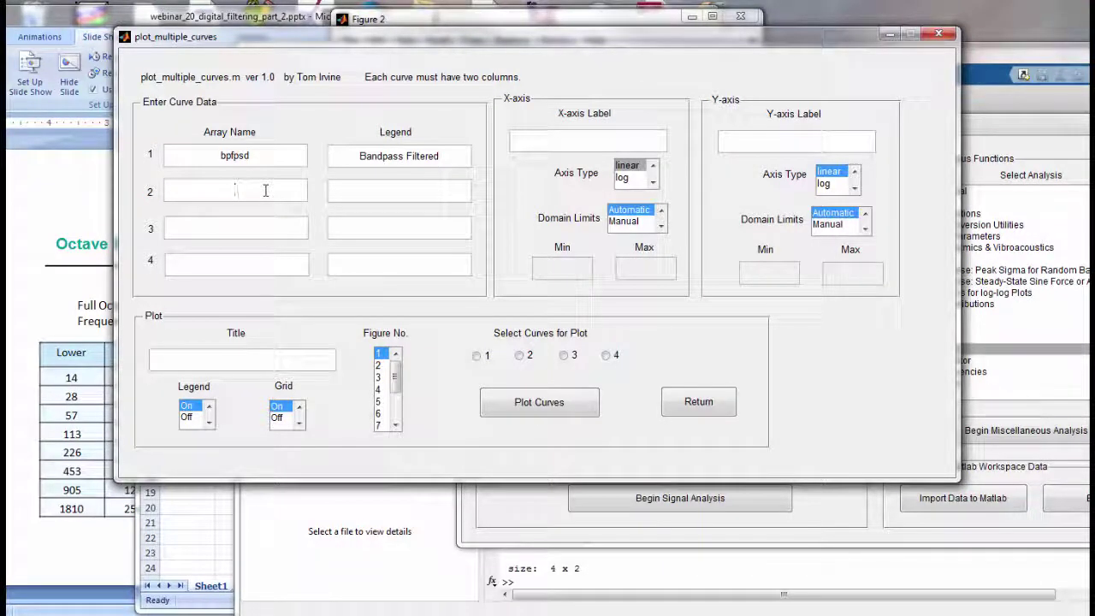
text(navmat)
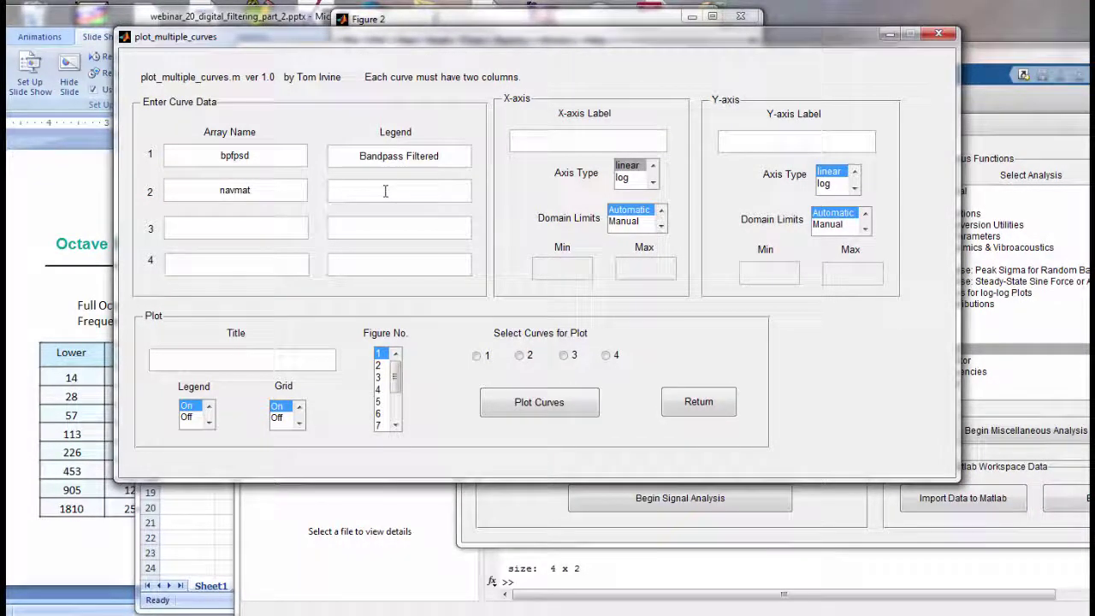
text(Spec)
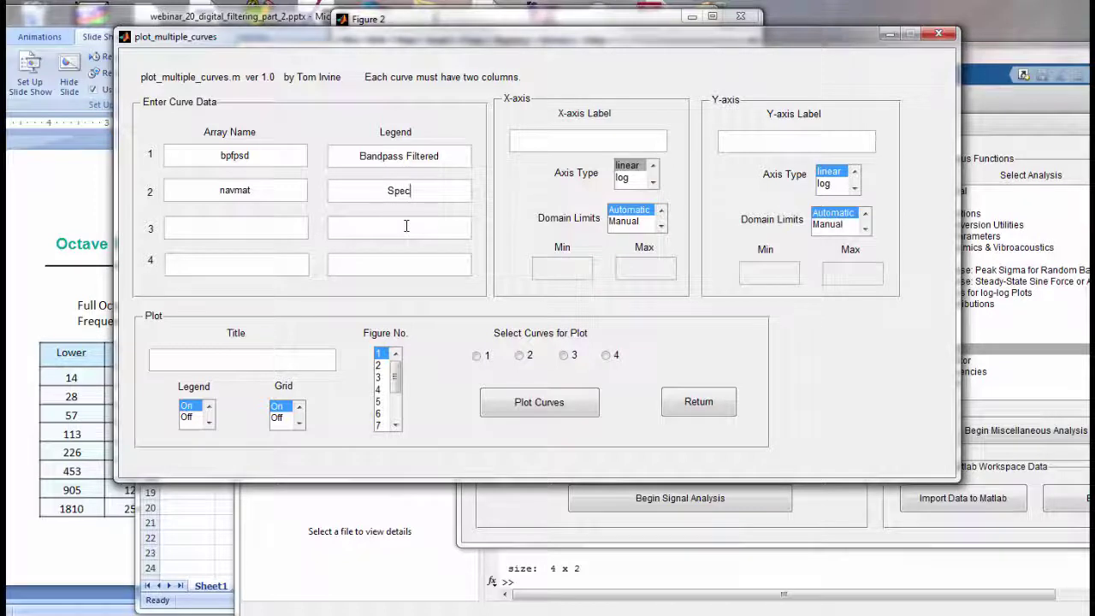
Title the plot "Power Spectral Density", assign it to figure 7, and include curves 1 and 2
click(310, 365)
text(Power S)
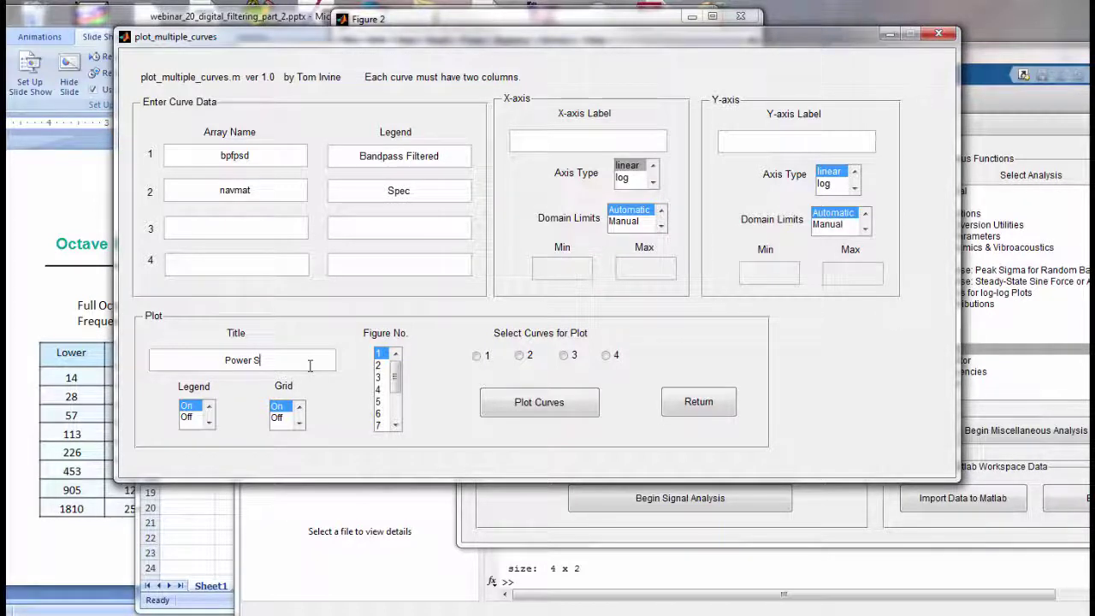
text(pectral Density)
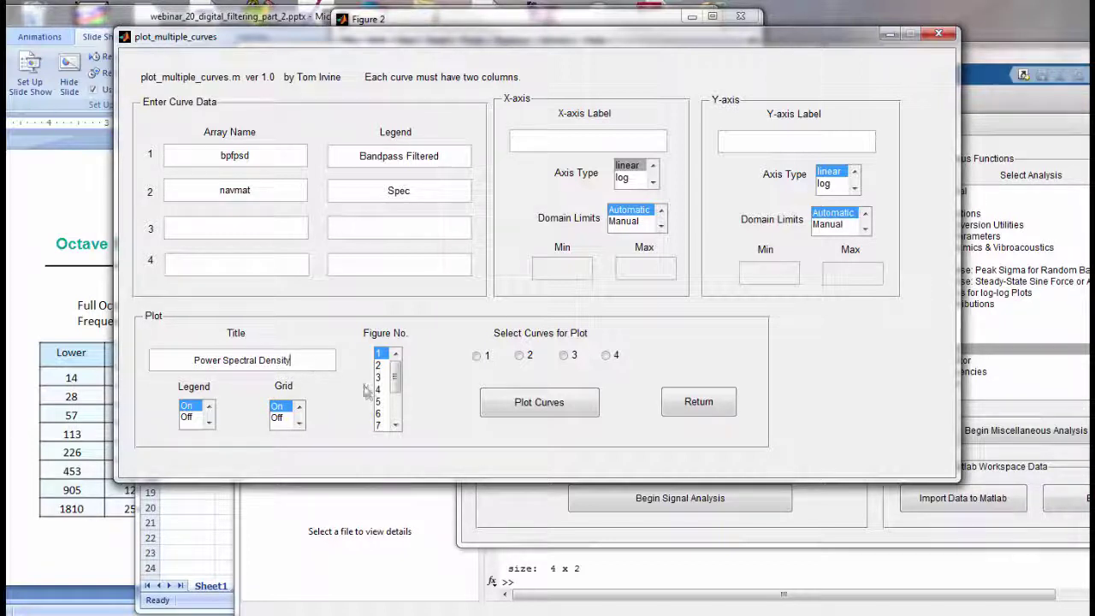
click(379, 427)
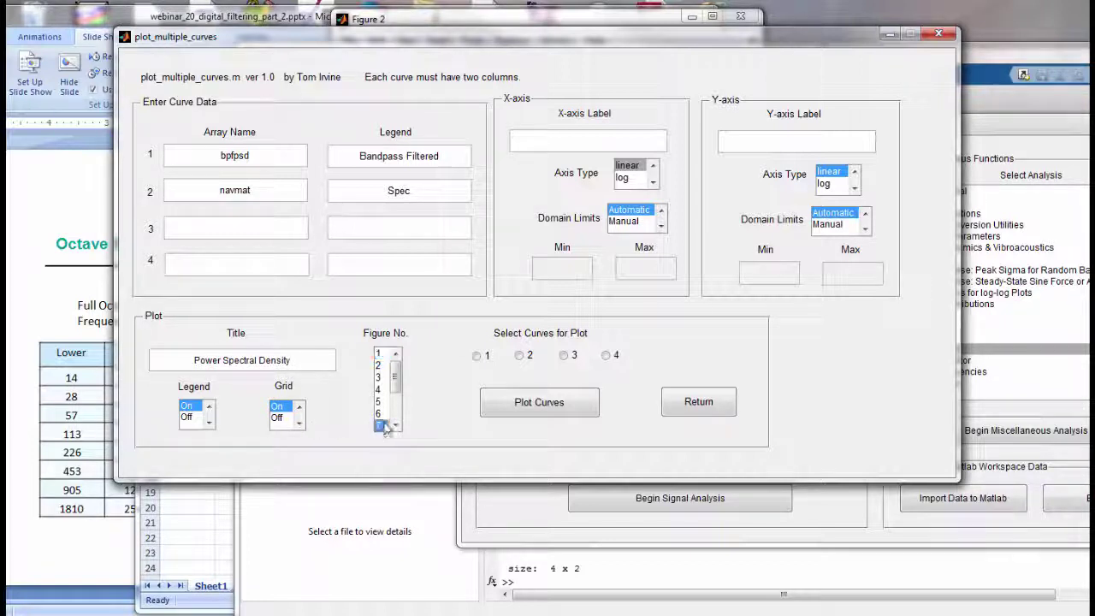
click(477, 355)
click(518, 357)
Label the axes "Frequency (Hz)" and "Accel (G^2/Hz)", make both logarithmic, and plot the curves
text(Frequency )
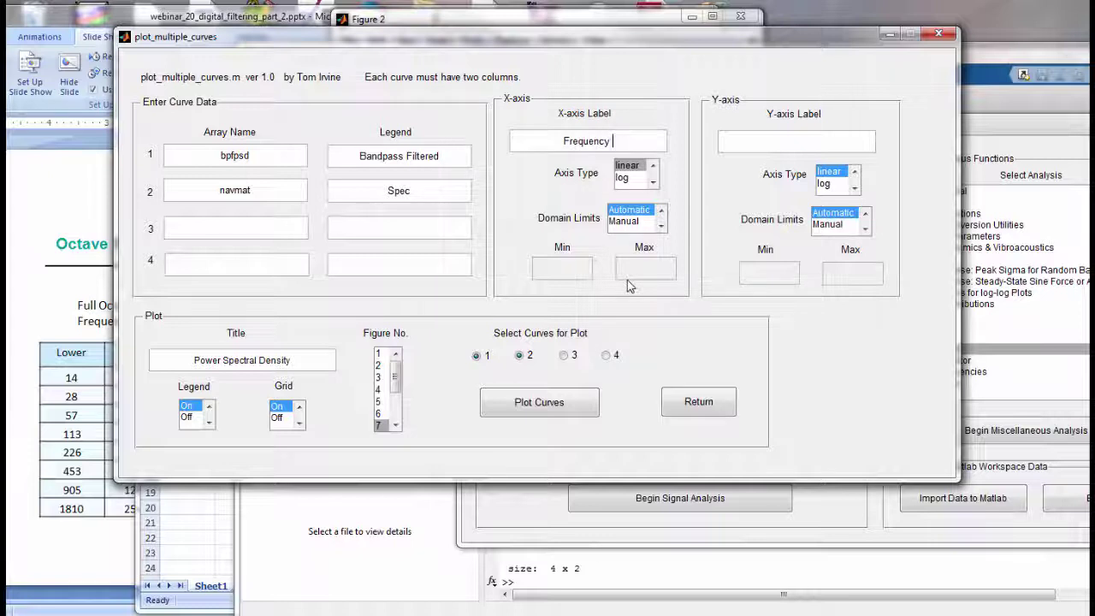
text((Hz))
click(634, 179)
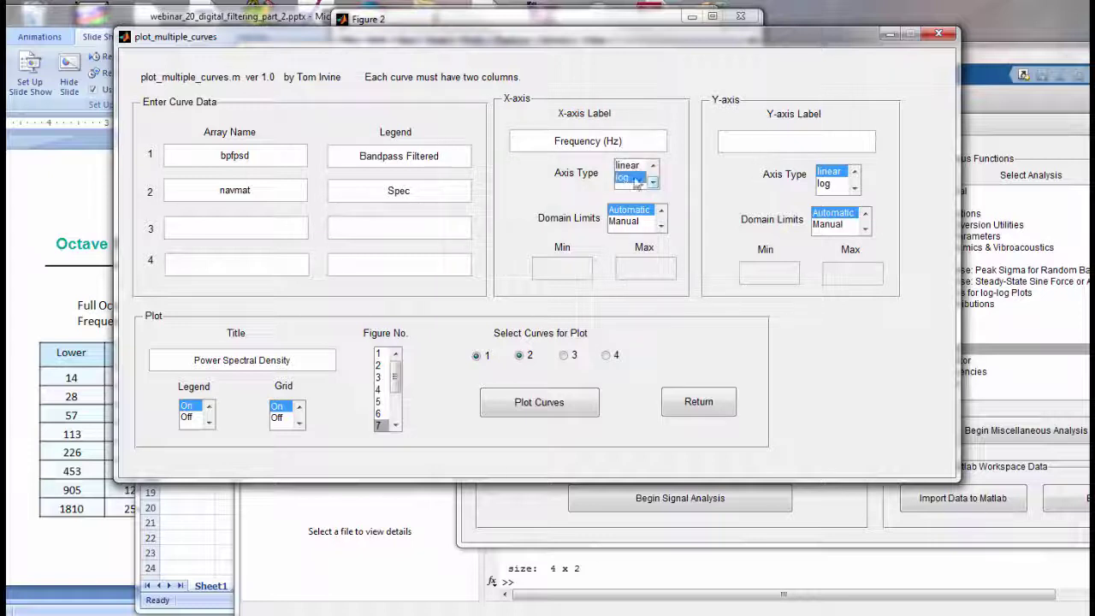
click(826, 185)
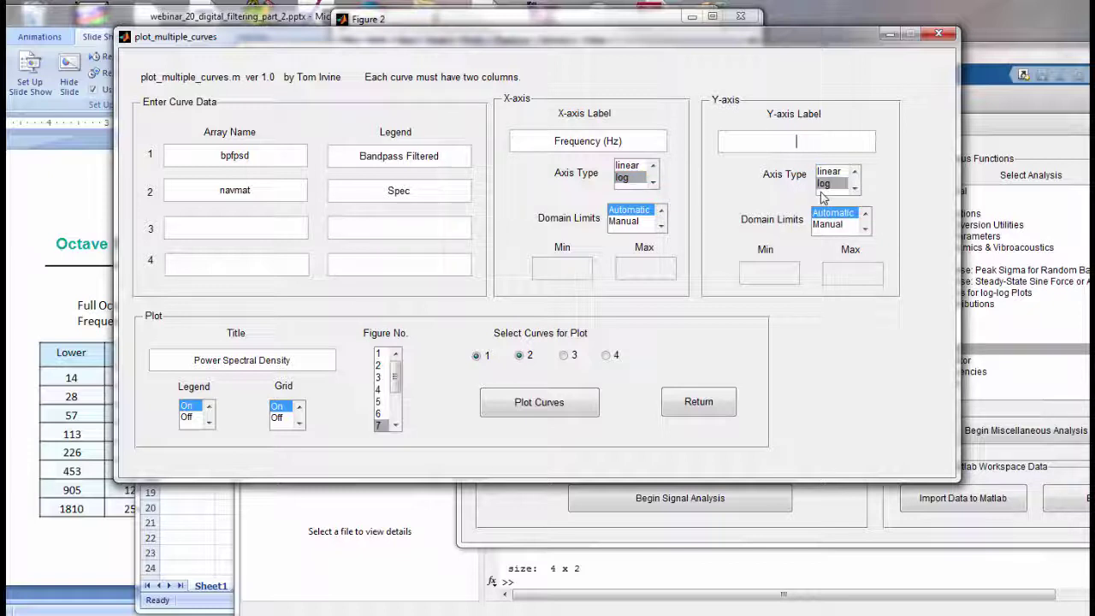
text(Accel (G^2/Hz))
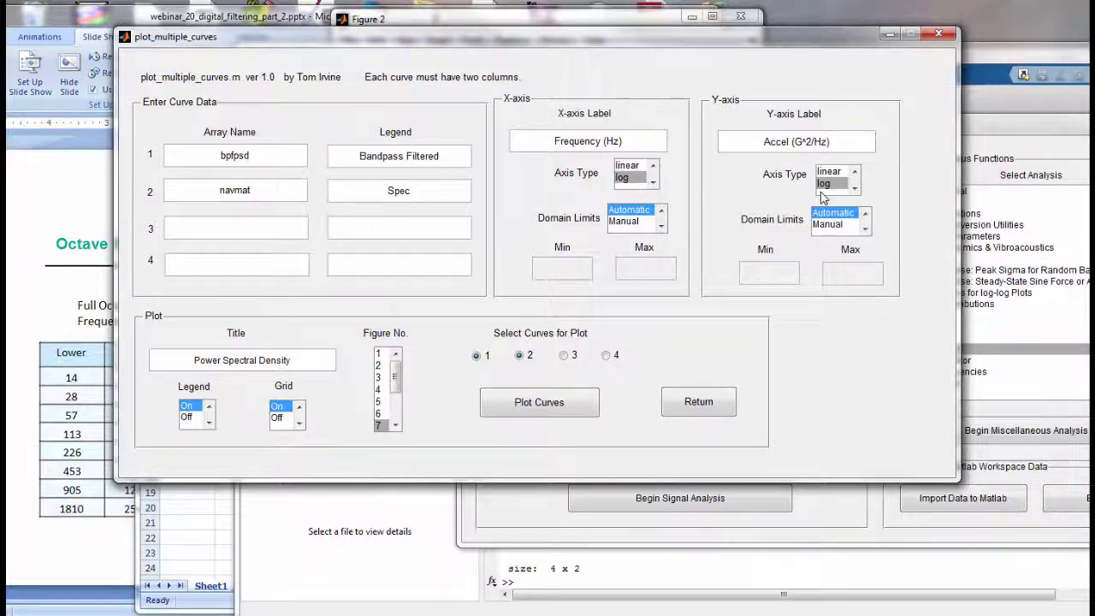
click(562, 413)
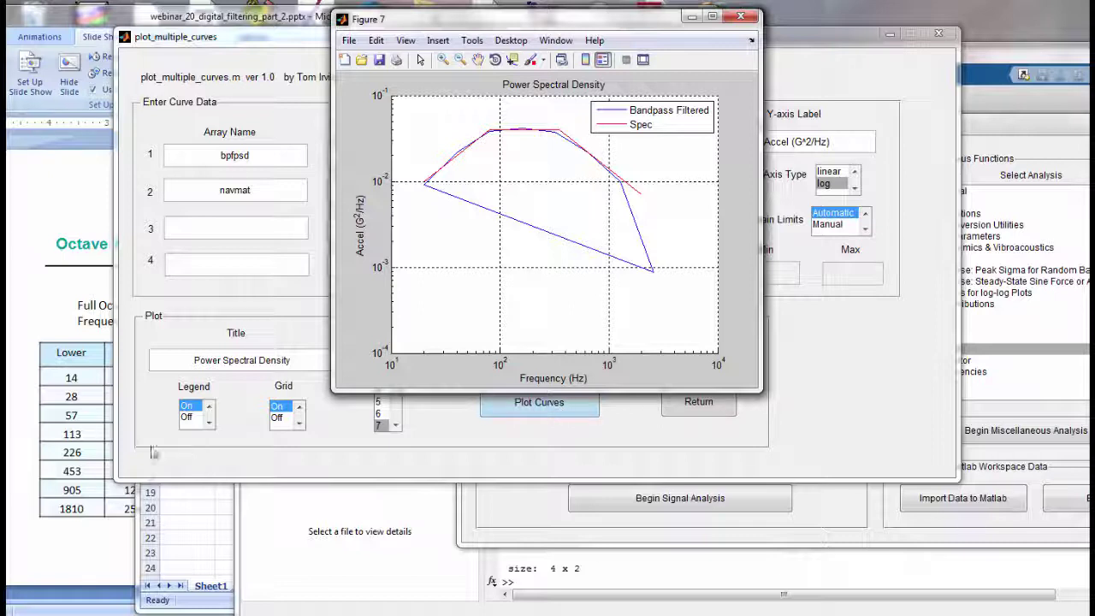
Switch to the bpf.xls.xlsx workbook in Excel and copy the Center(Hz) and GRMS^2/Hz values in G2:H9
click(74, 450)
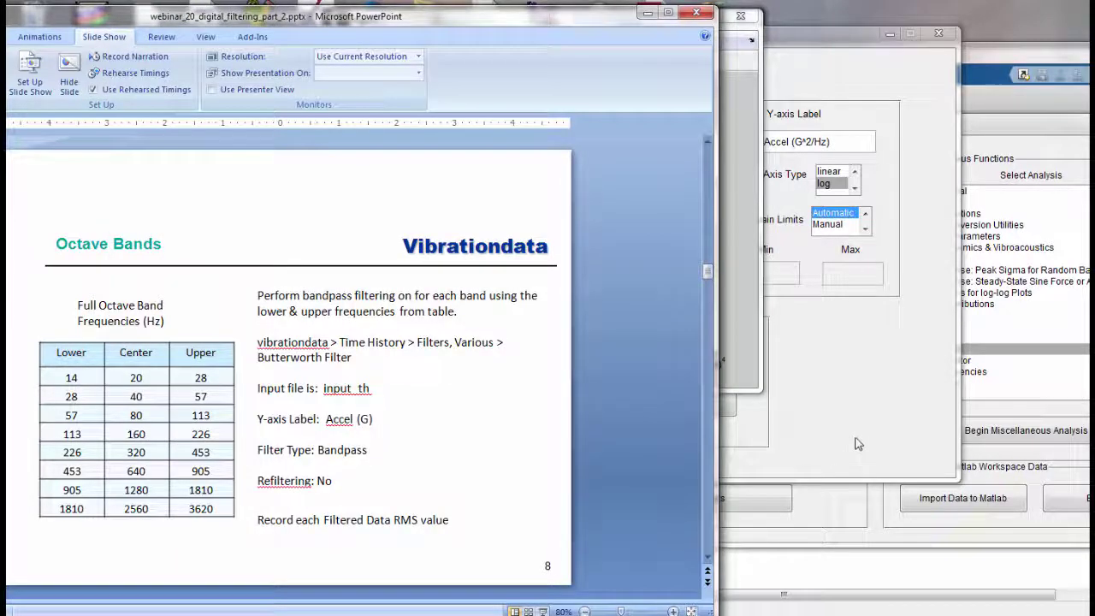
click(828, 557)
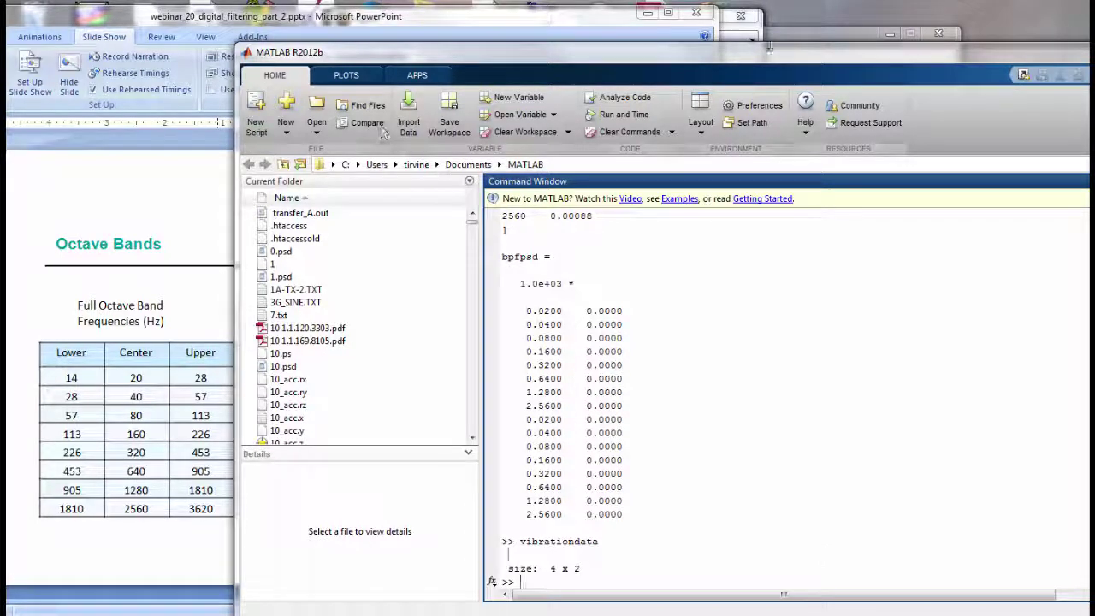
click(726, 16)
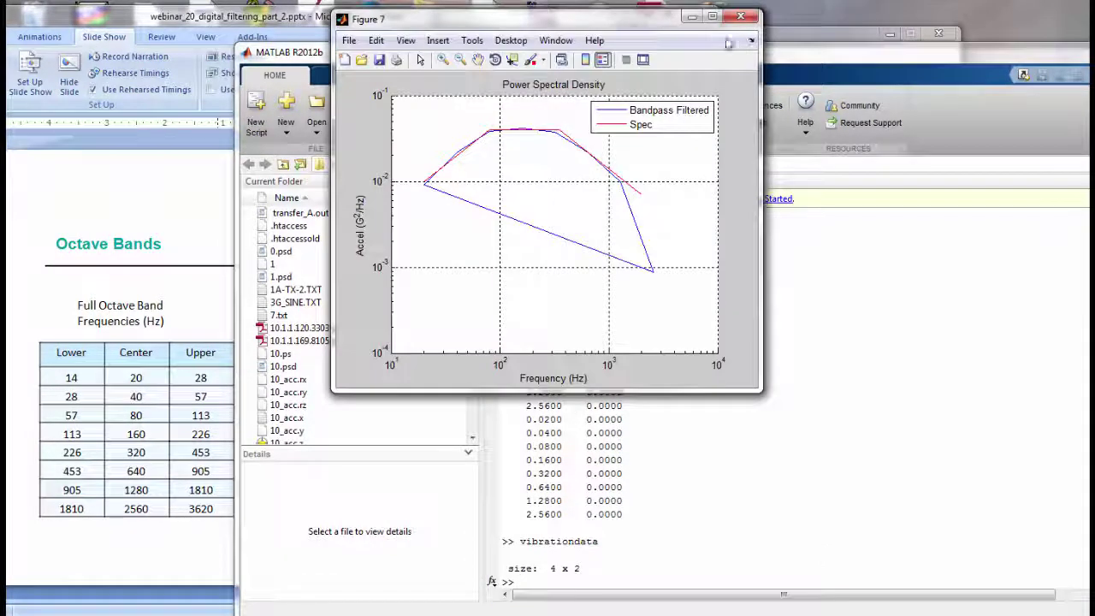
click(842, 48)
drag(693, 46, 864, 55)
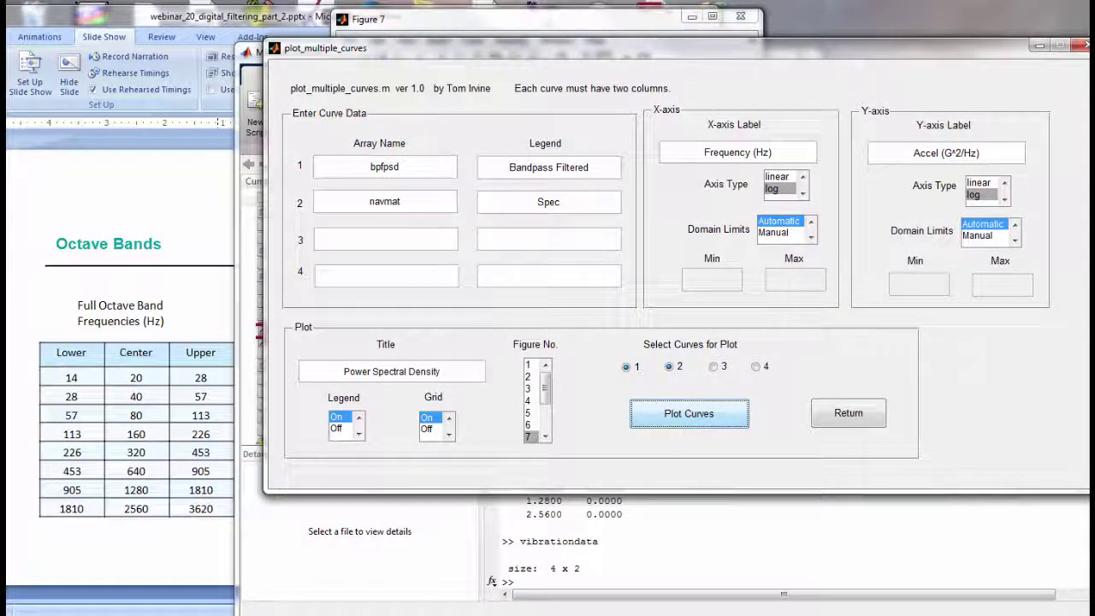
key(alt+Tab)
click(574, 448)
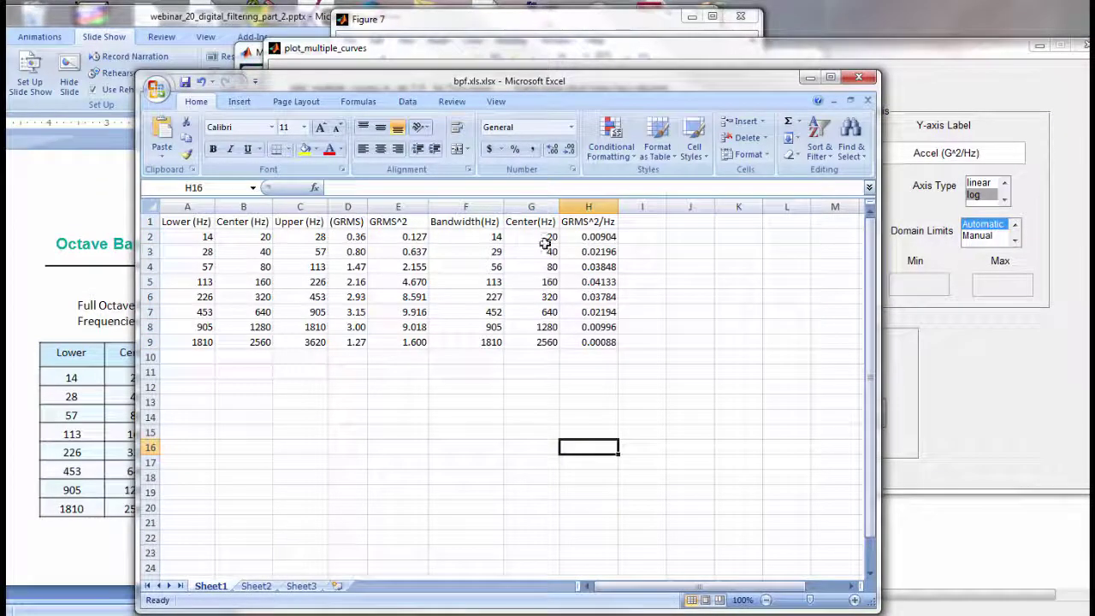
drag(548, 247, 582, 343)
key(ctrl+c)
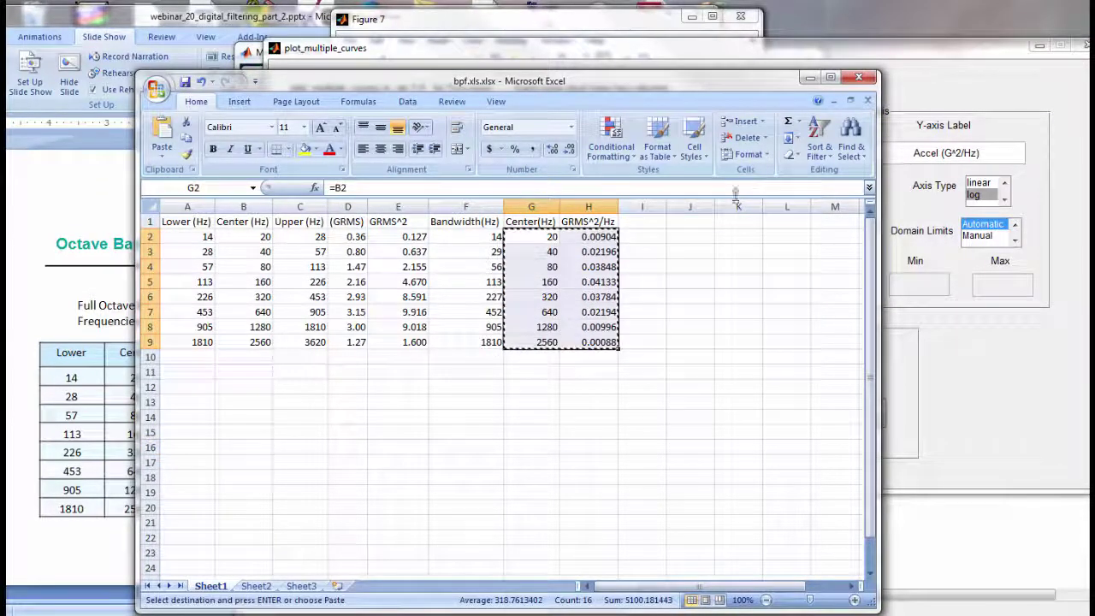
click(809, 79)
Clear the variable bpfpsd from the workspace in the MATLAB Command Window
click(609, 573)
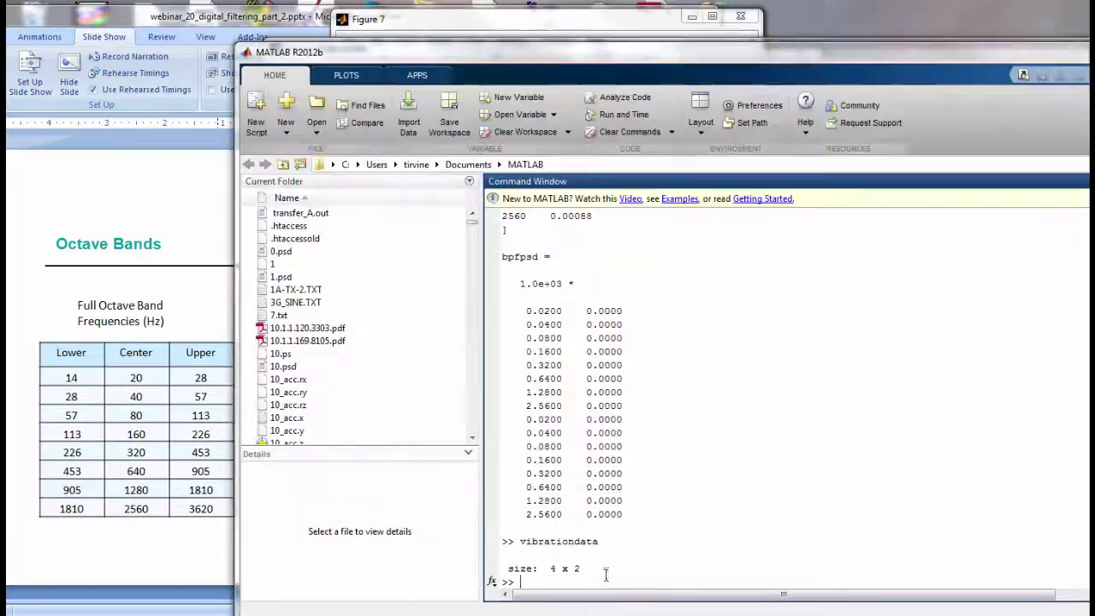
text(cle)
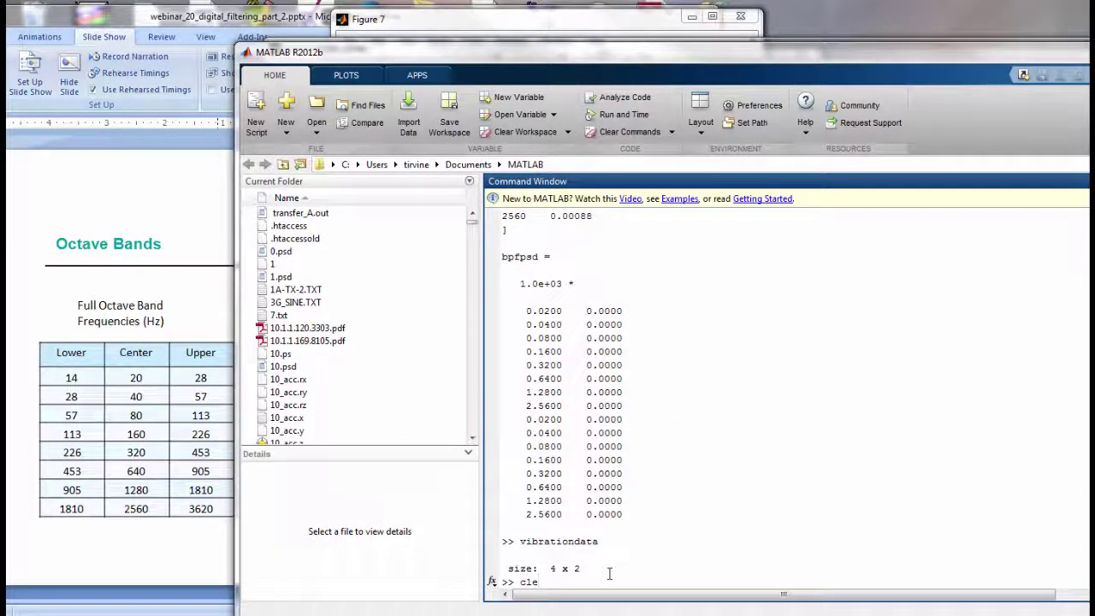
text(ar bpf)
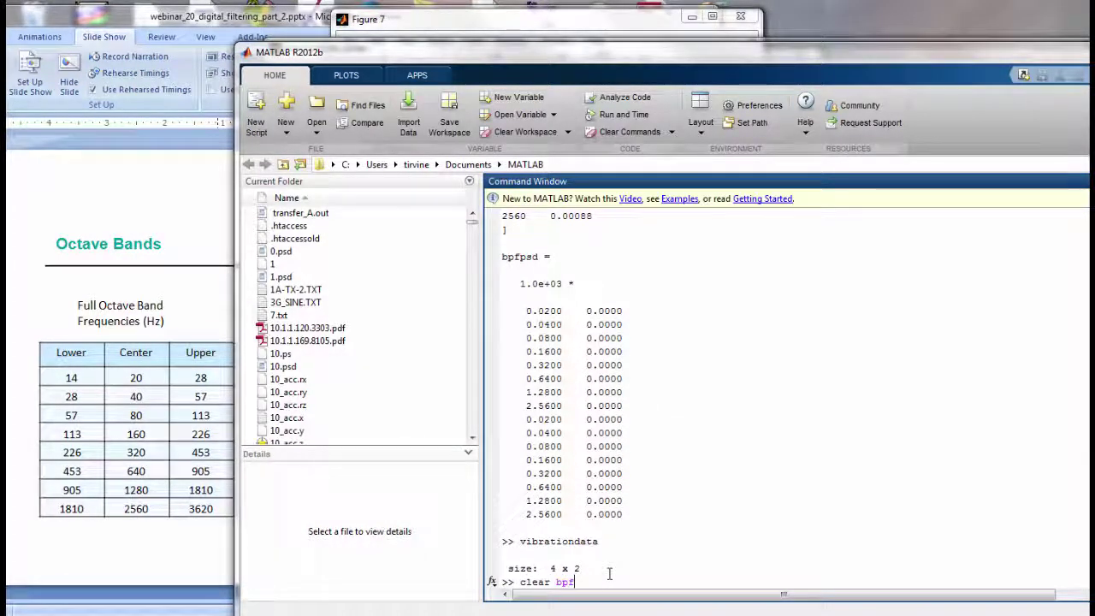
text(psd)
key(Return)
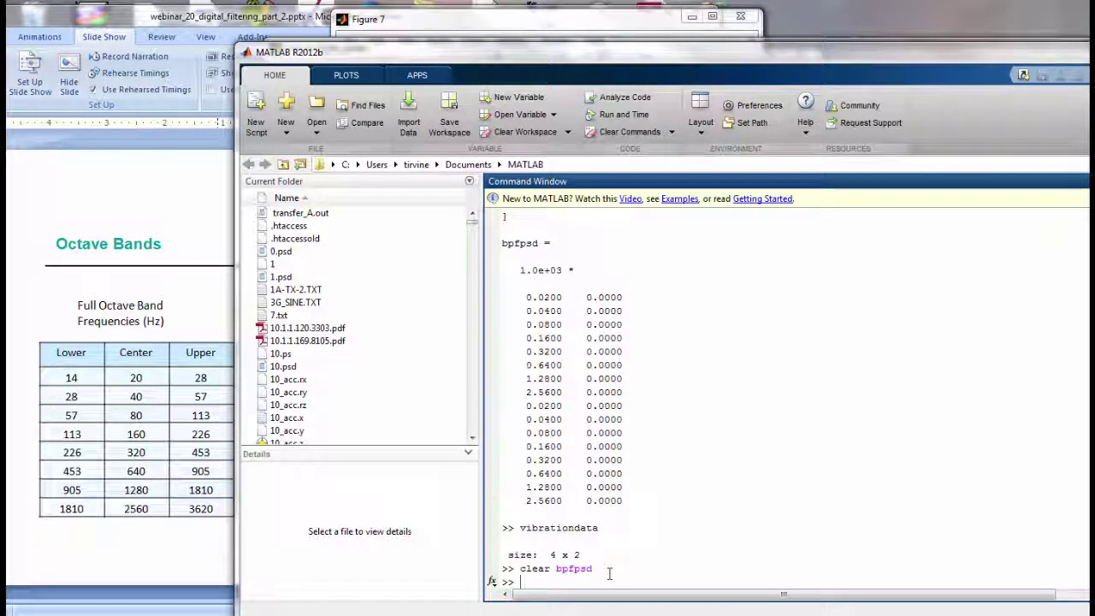
Define bpfpsd in the MATLAB Command Window as a matrix of the copied center frequency and GRMS^2/Hz values
text(bpfpsd)
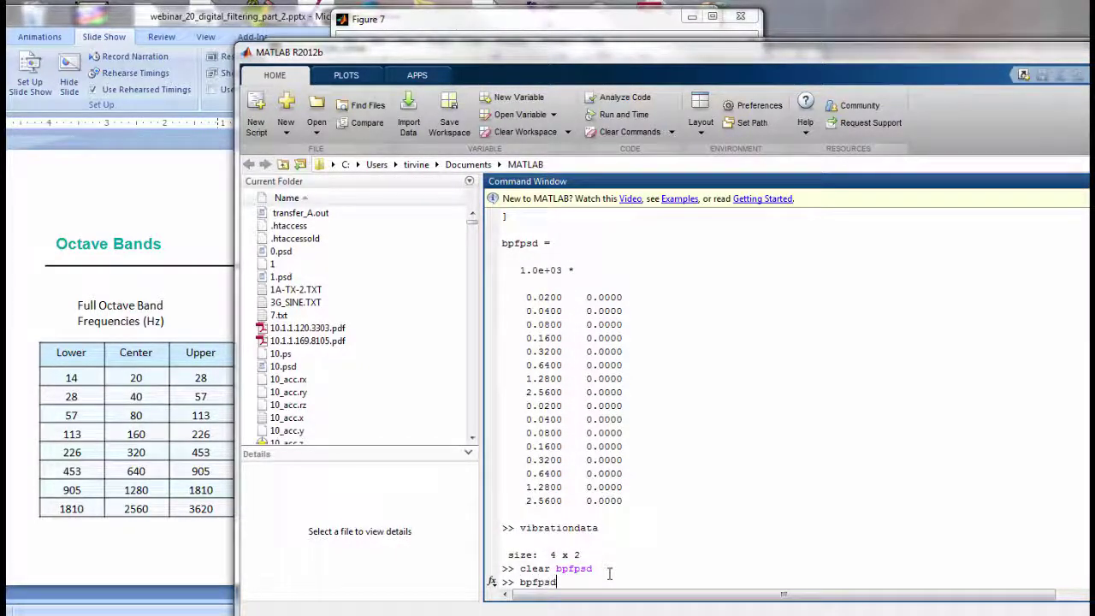
text(=)
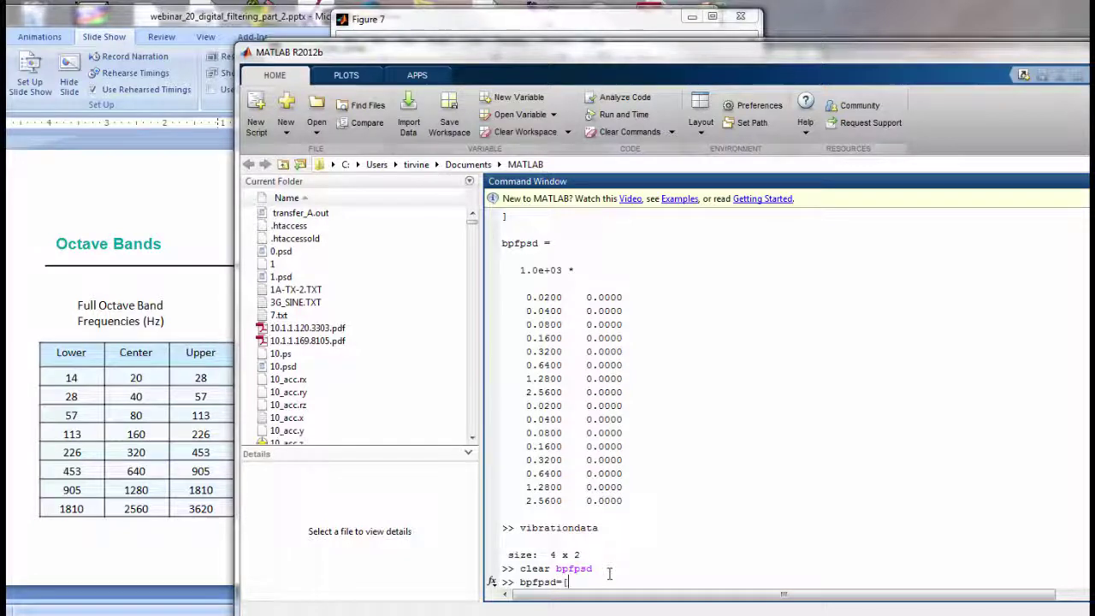
text([)
key(ctrl+v)
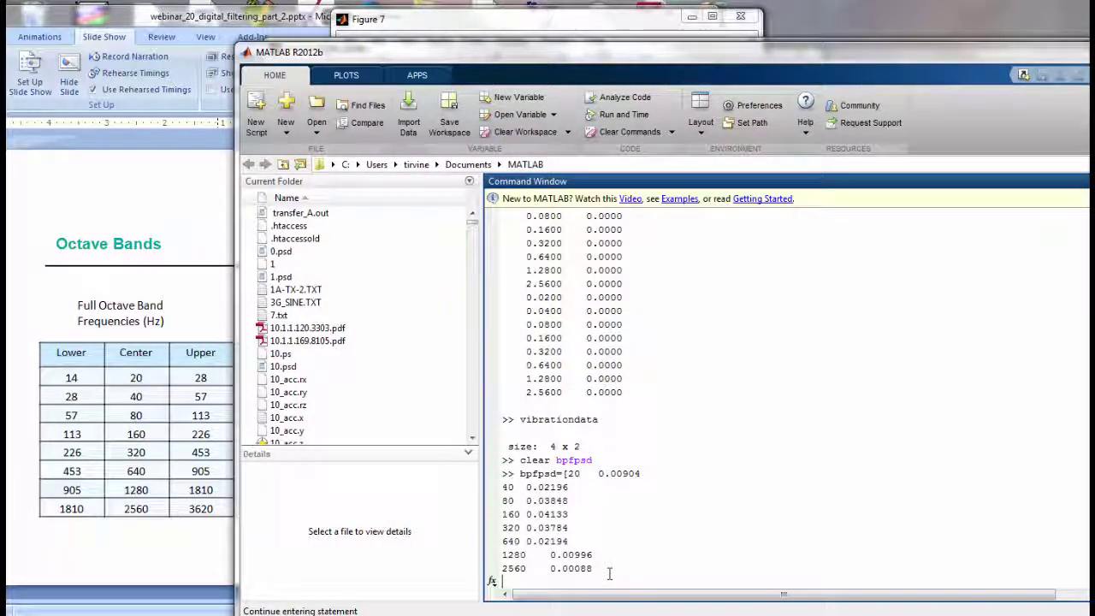
text(])
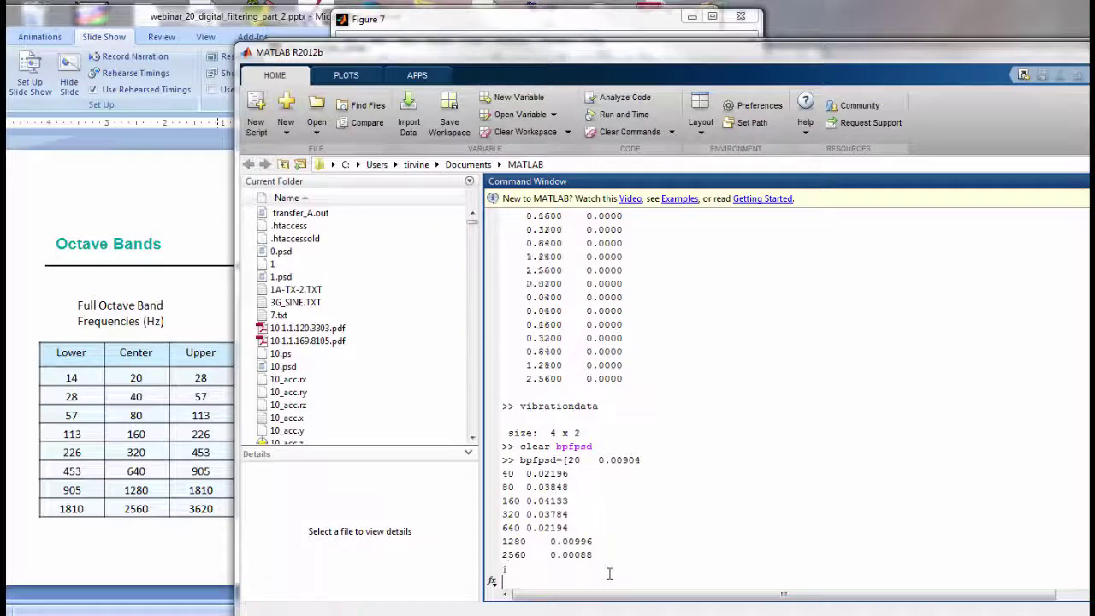
key(Return)
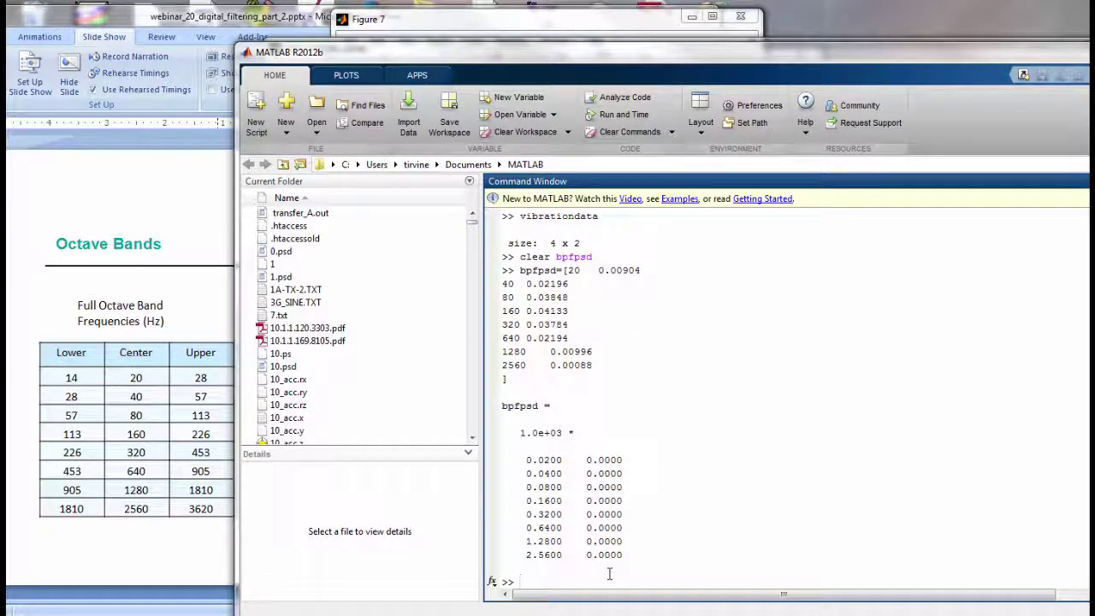
Close the old Figure 7 and plot the bpfpsd and navmat curves again in a fresh figure
click(511, 20)
click(740, 15)
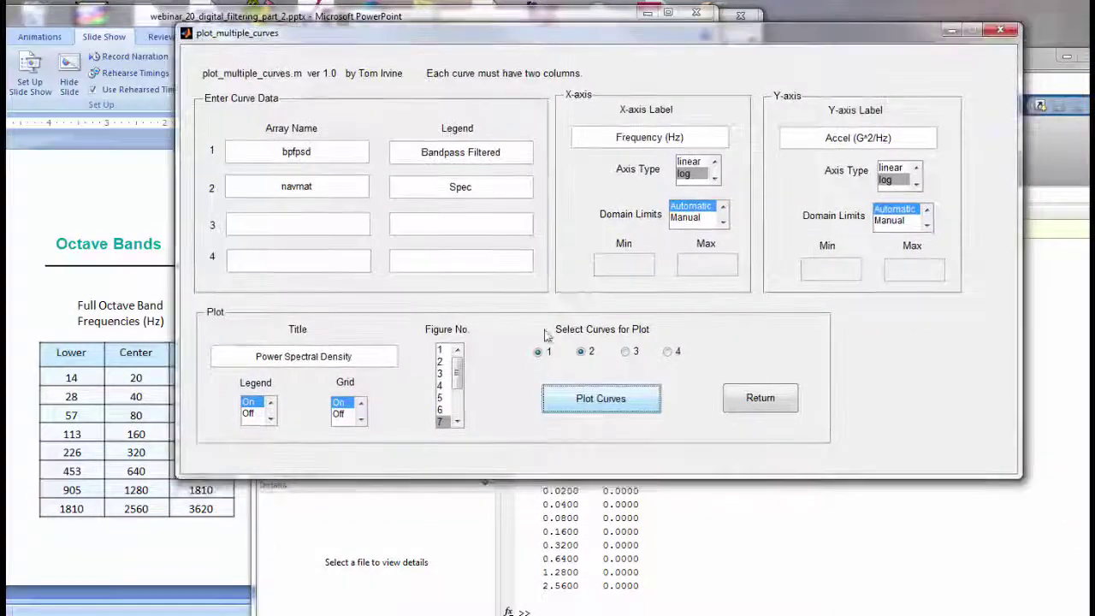
click(590, 404)
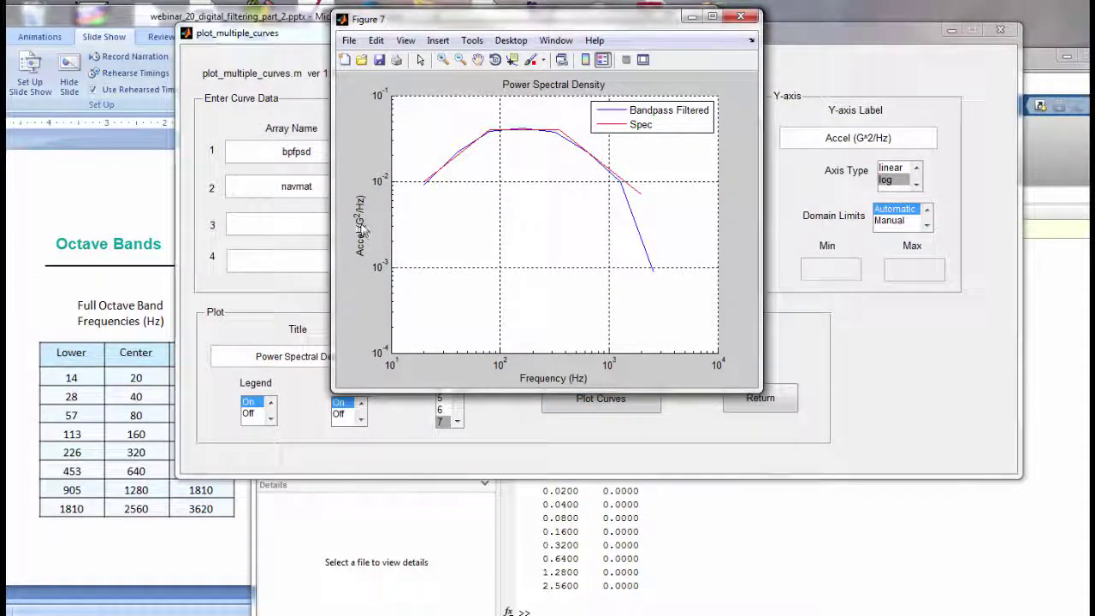
drag(566, 20, 302, 24)
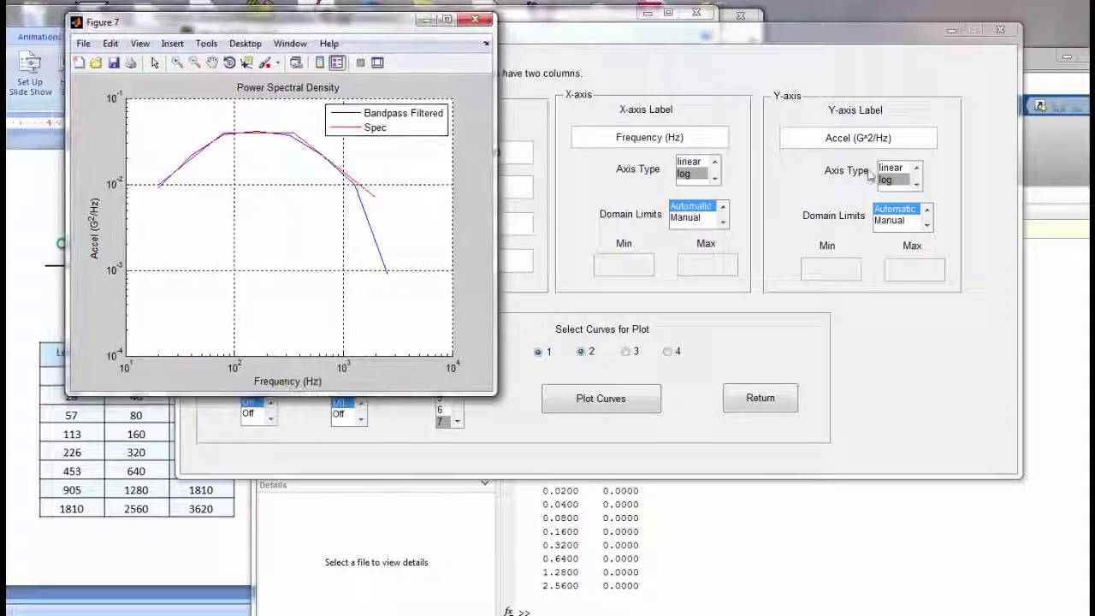
Change the Y-axis label to "Accel (GRMS^2/Hz)" and replot the curves in figure 7
click(871, 142)
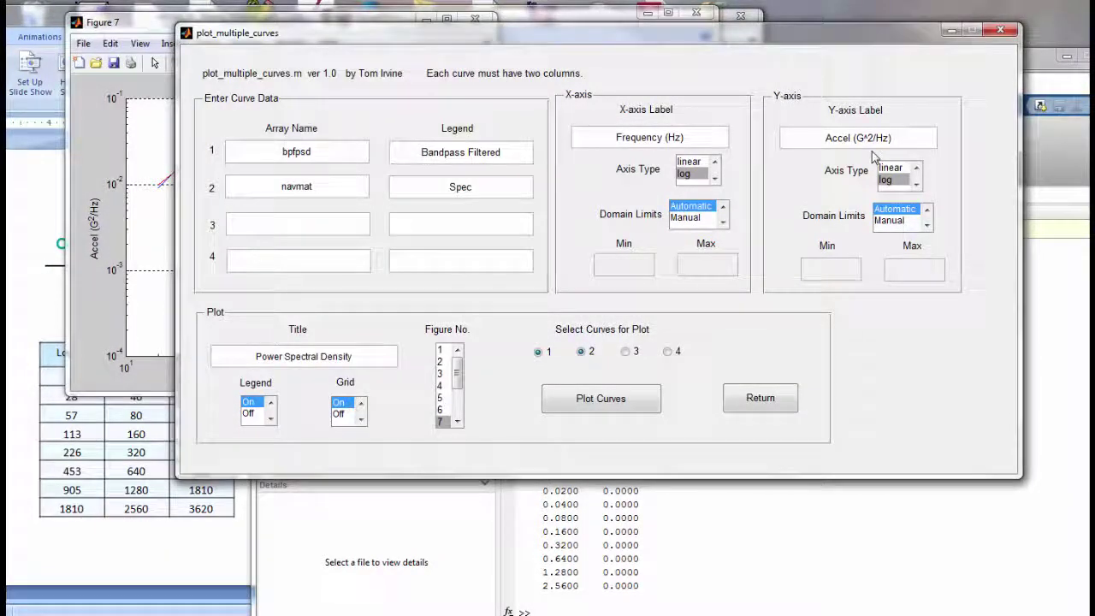
text(RMS)
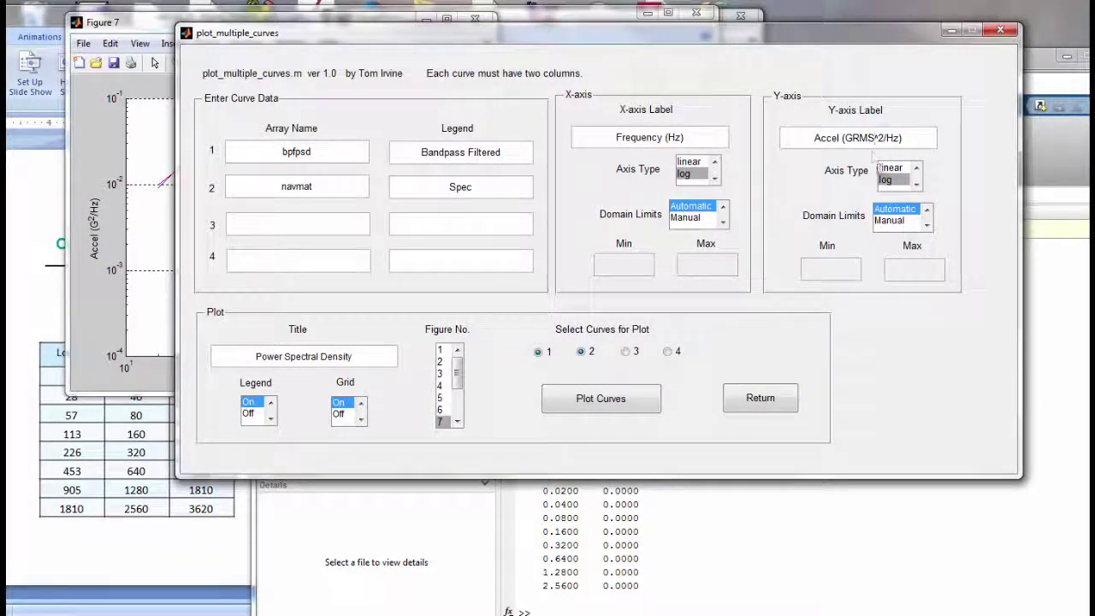
click(638, 406)
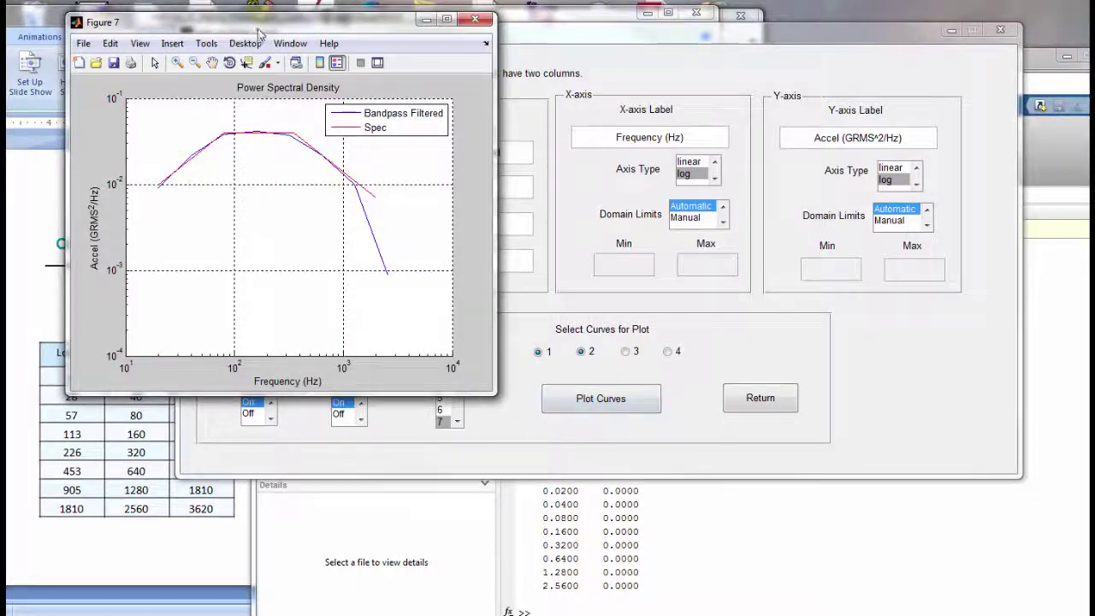
drag(254, 29, 295, 29)
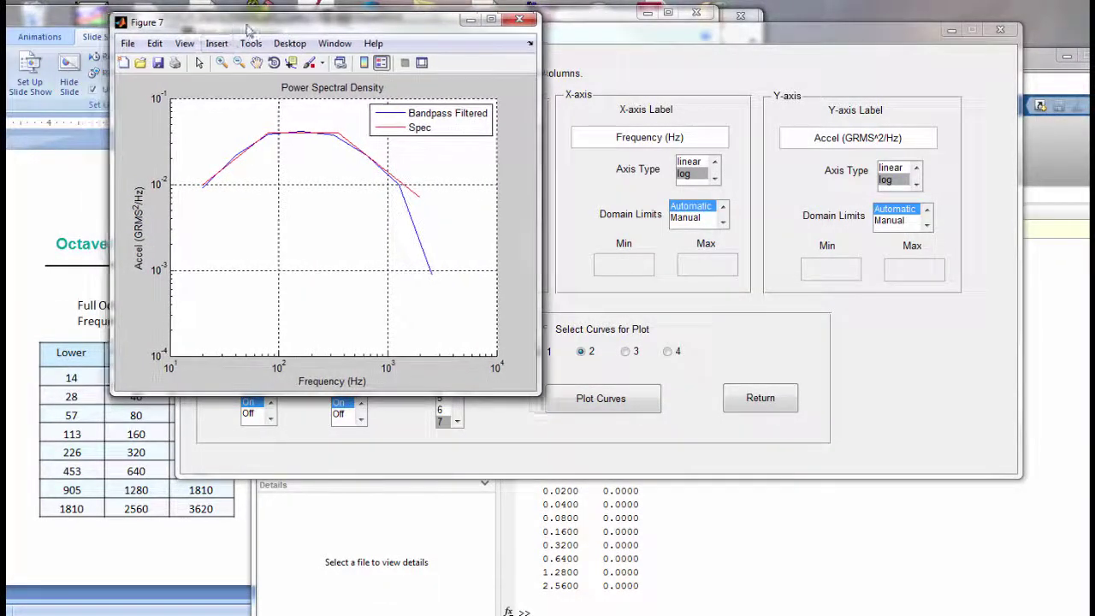
drag(210, 22, 364, 22)
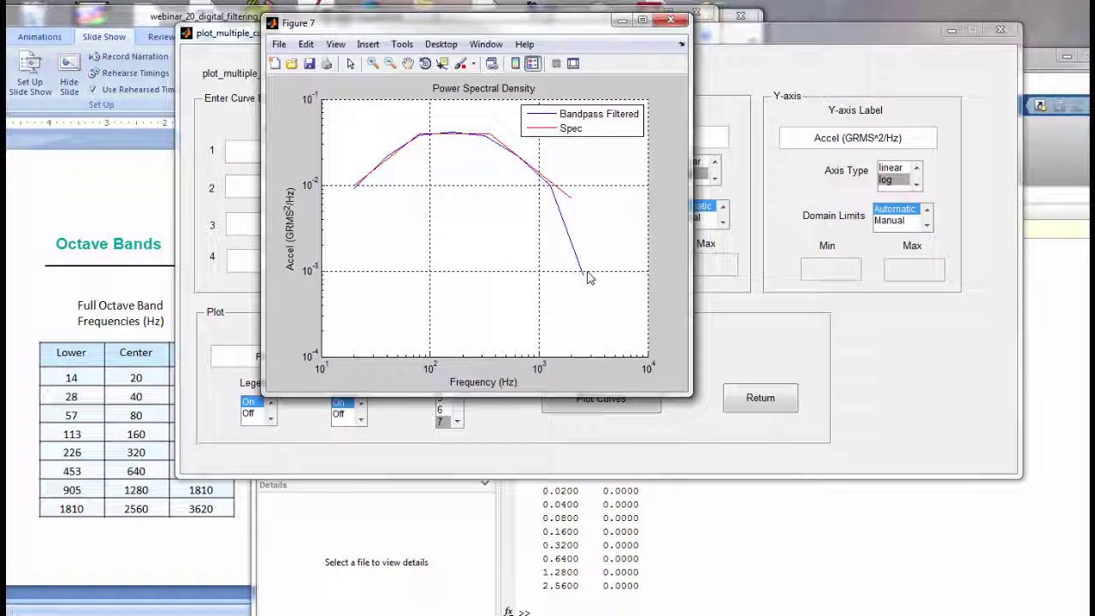
drag(453, 24, 564, 11)
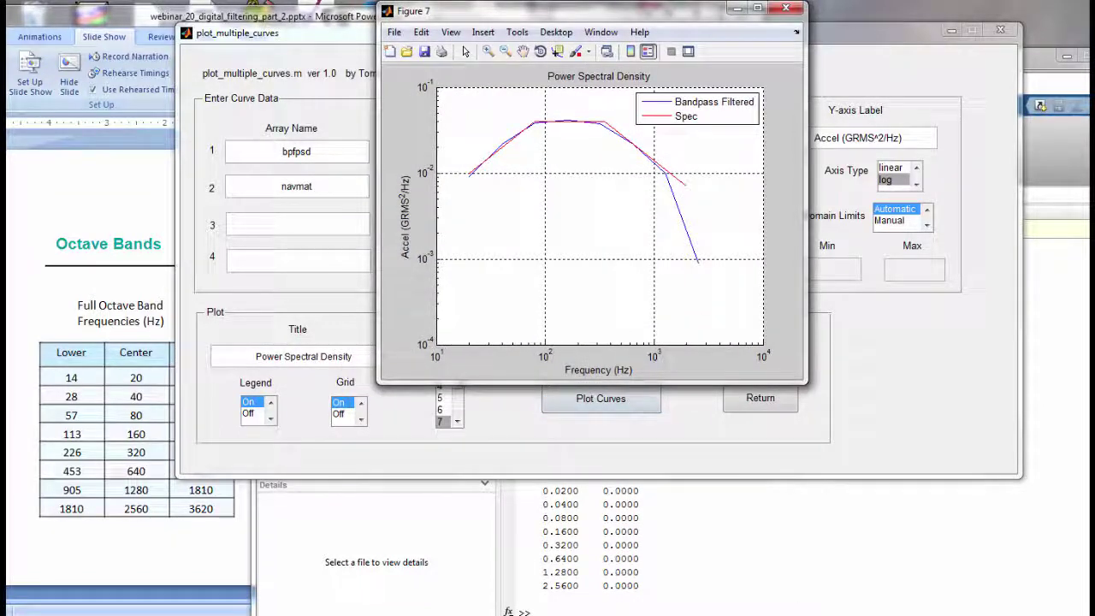
Switch to the bpf.xls.xlsx workbook in Excel and set both the center and upper frequencies in row 9 to 2000 Hz
key(alt+Tab)
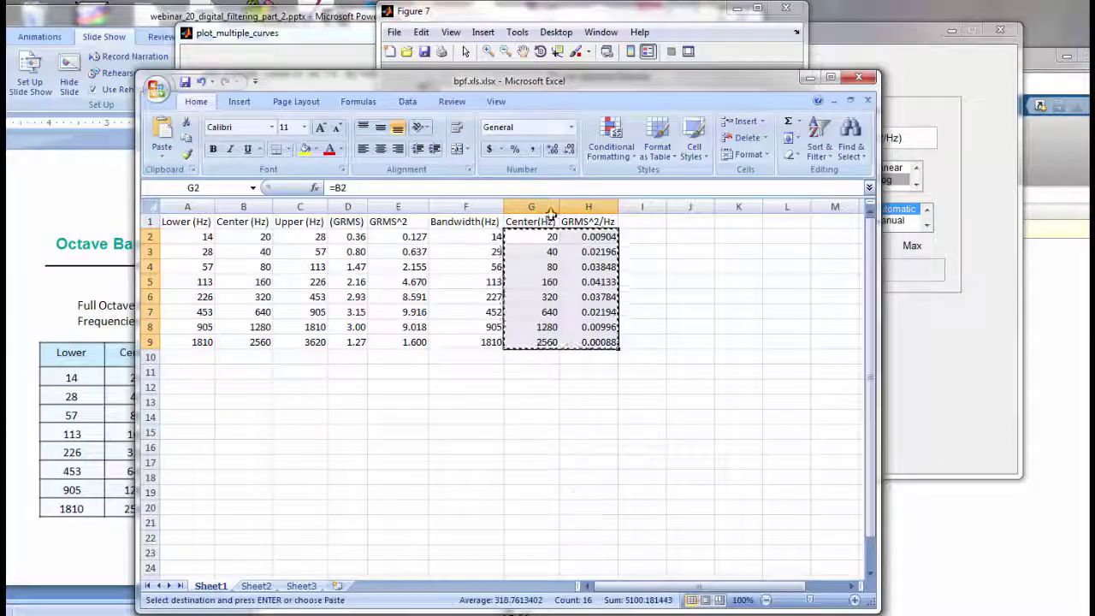
drag(532, 89, 418, 83)
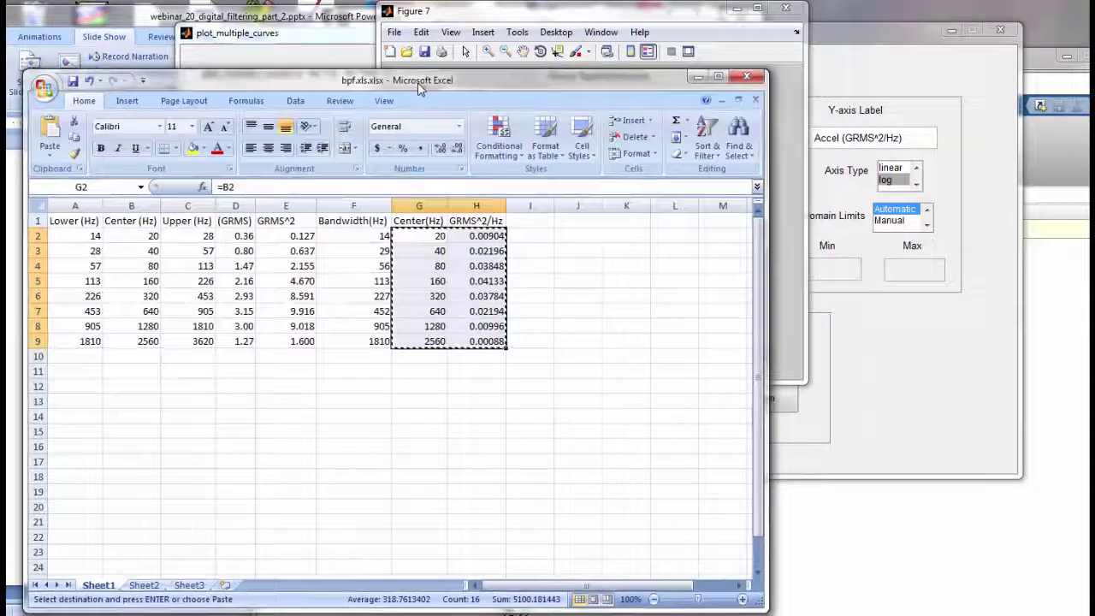
click(490, 388)
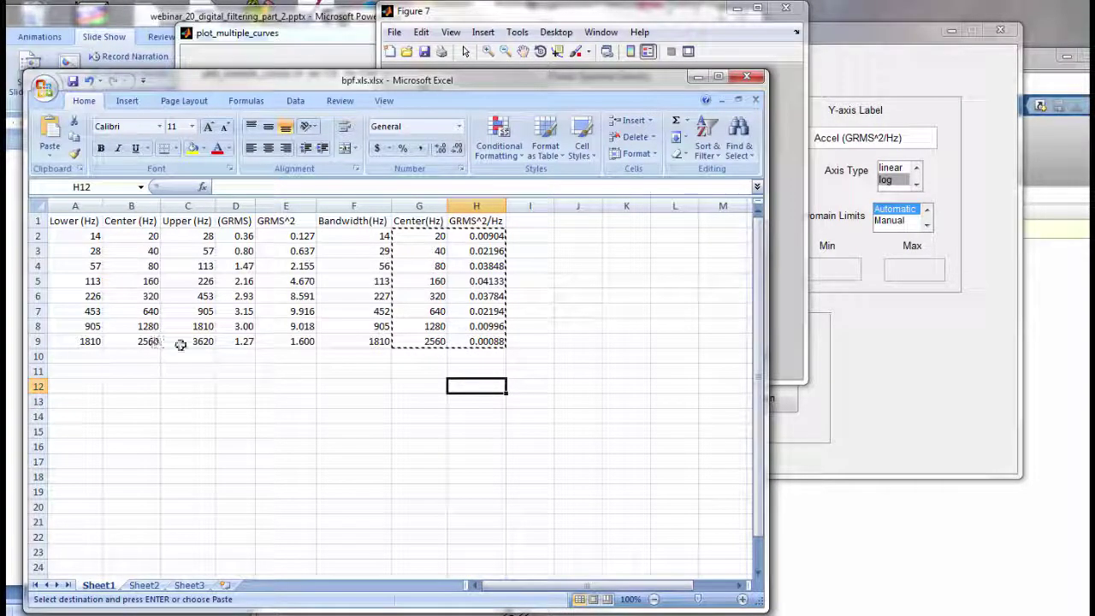
click(148, 341)
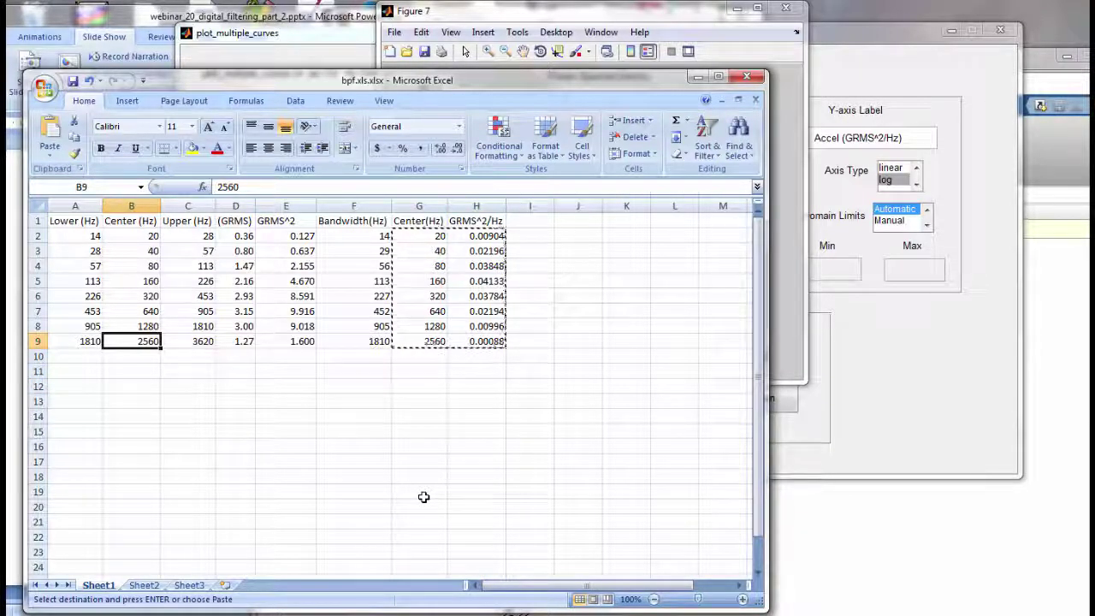
text(3)
key(BackSpace)
text(2)
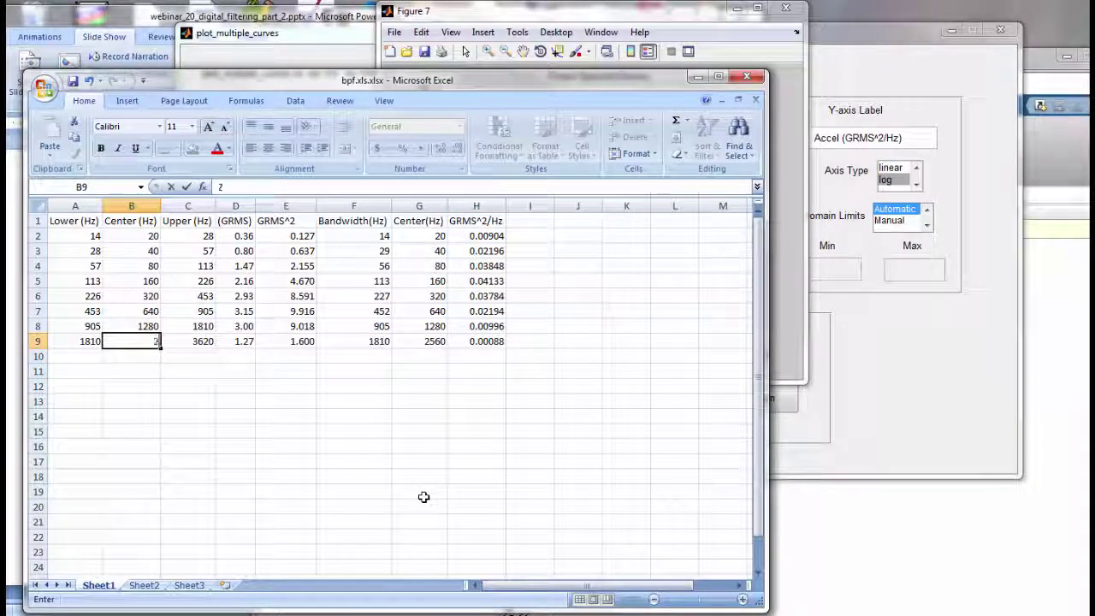
text(000)
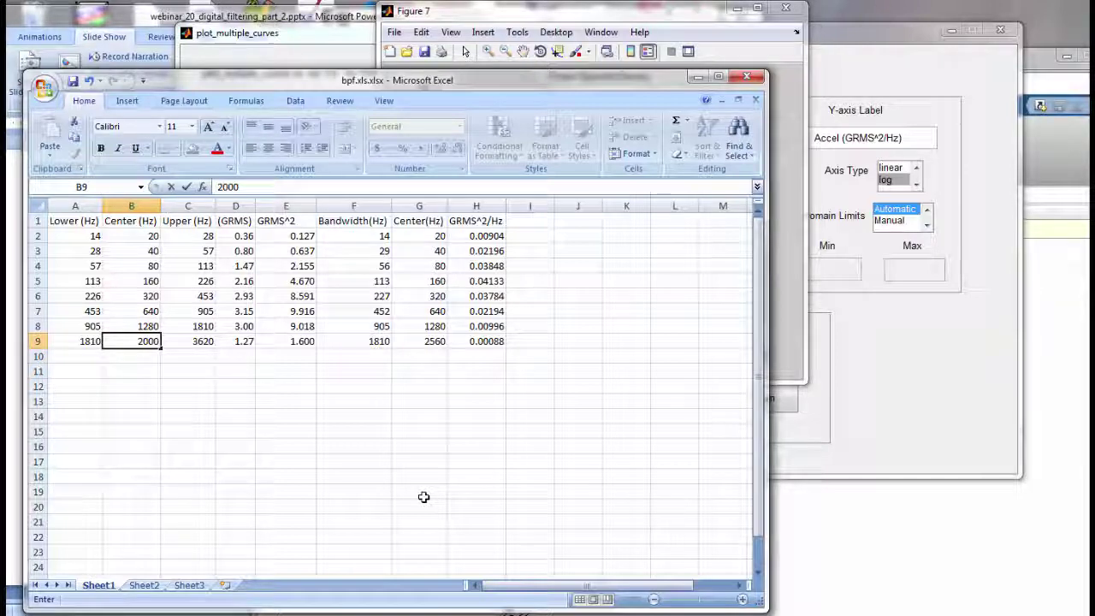
click(203, 342)
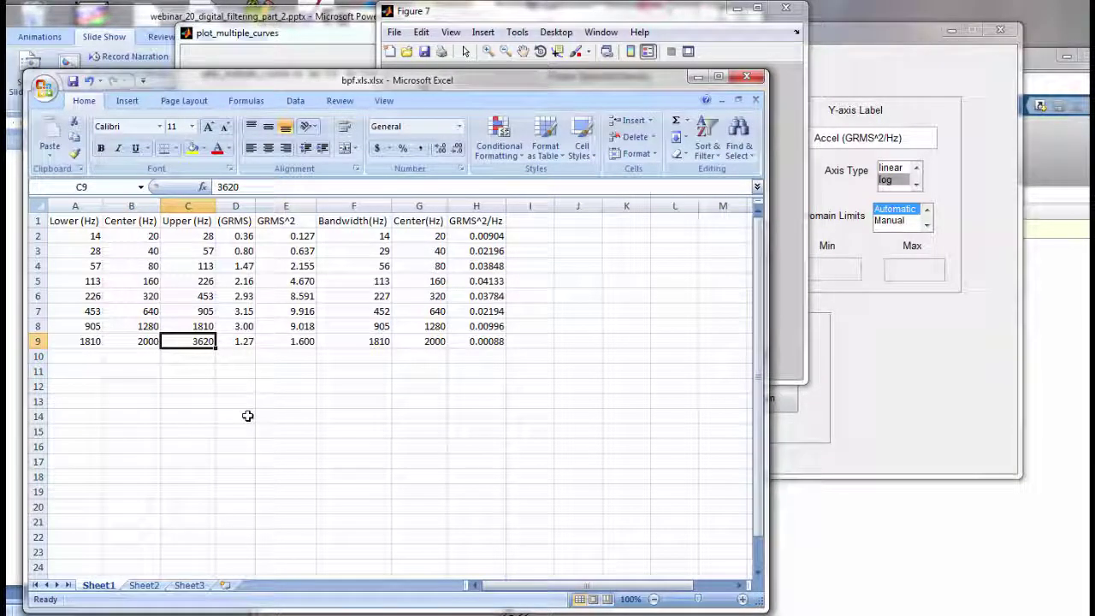
text(20)
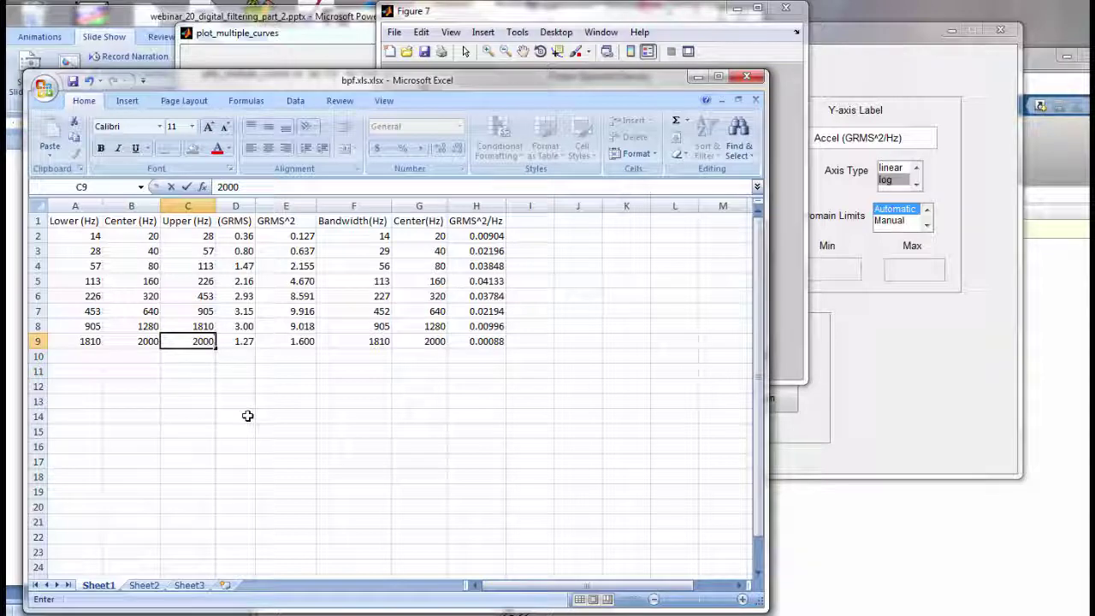
key(Return)
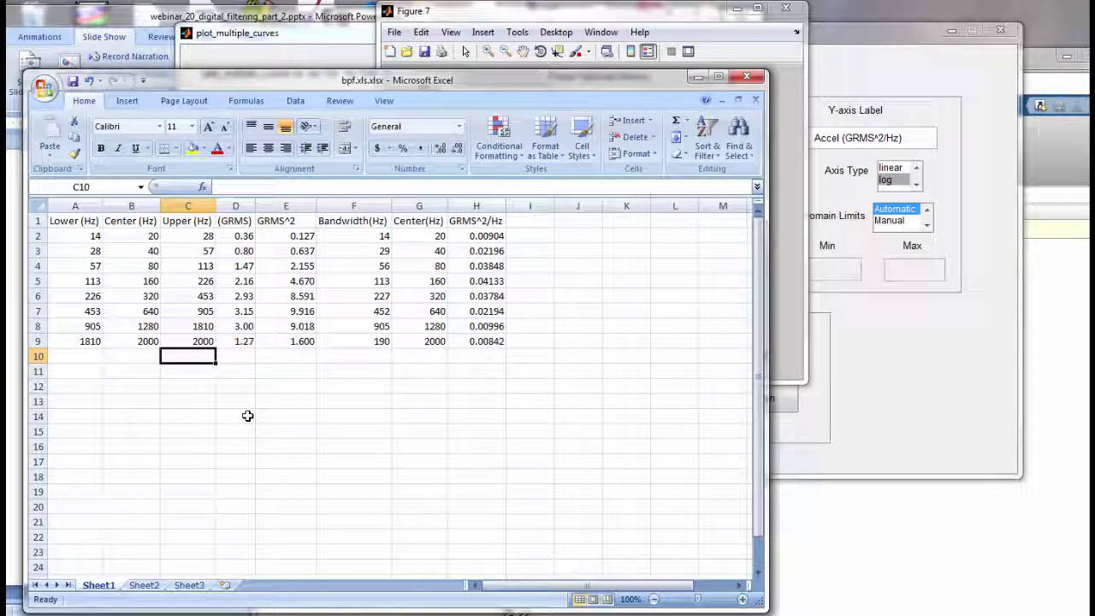
Copy the recalculated GRMS^2/Hz value of the last band in cell H9
click(481, 419)
click(474, 342)
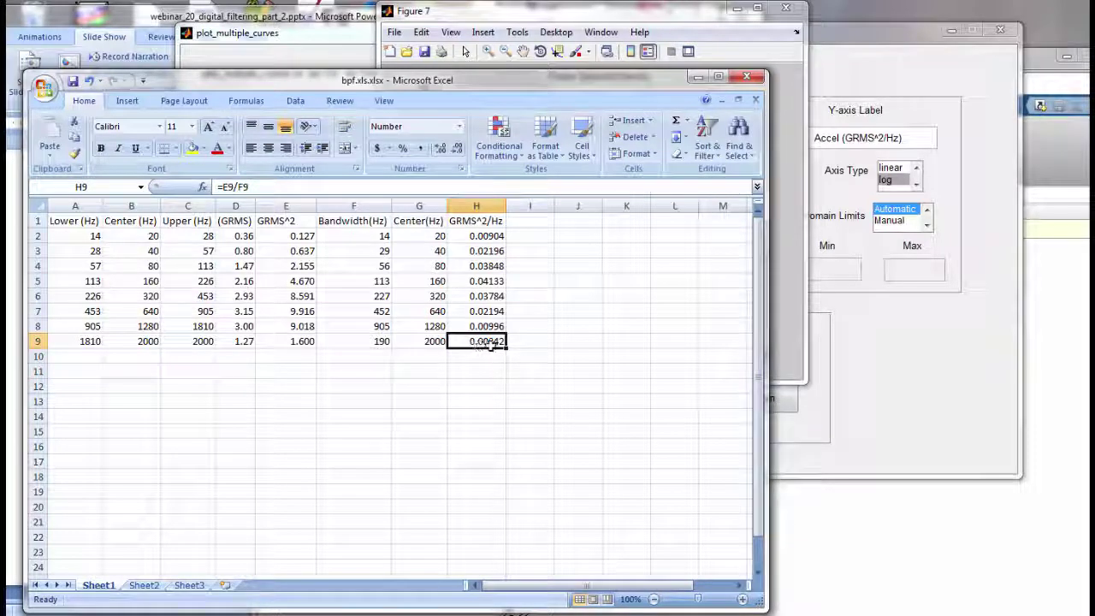
key(ctrl+c)
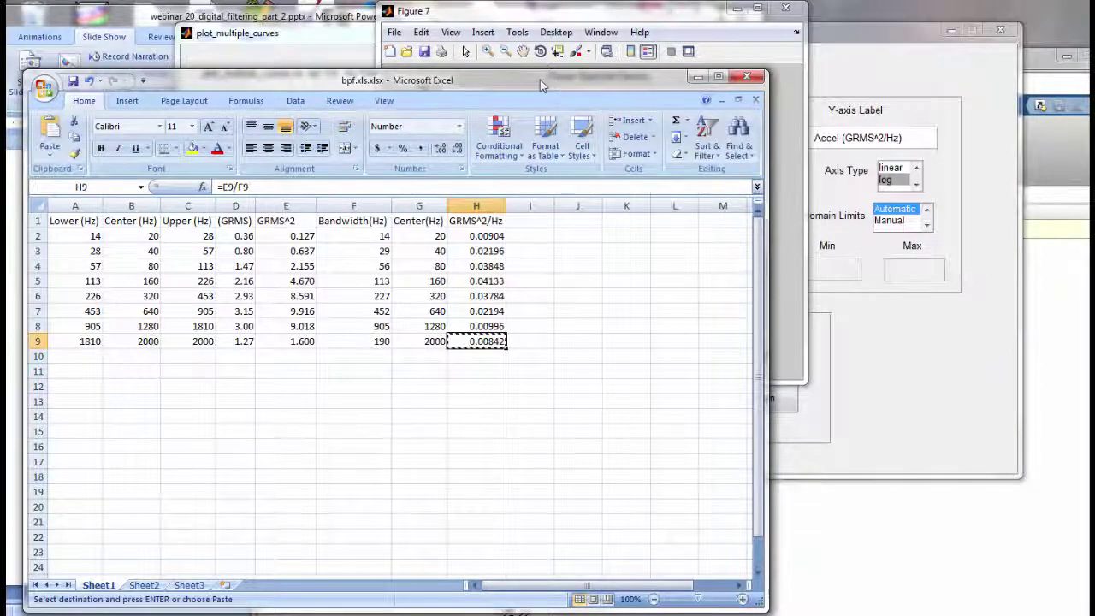
Switch to the MATLAB Command Window and set bpfpsd(8,2) to the copied value 0.00842
drag(540, 80, 475, 82)
click(839, 522)
drag(633, 92, 732, 52)
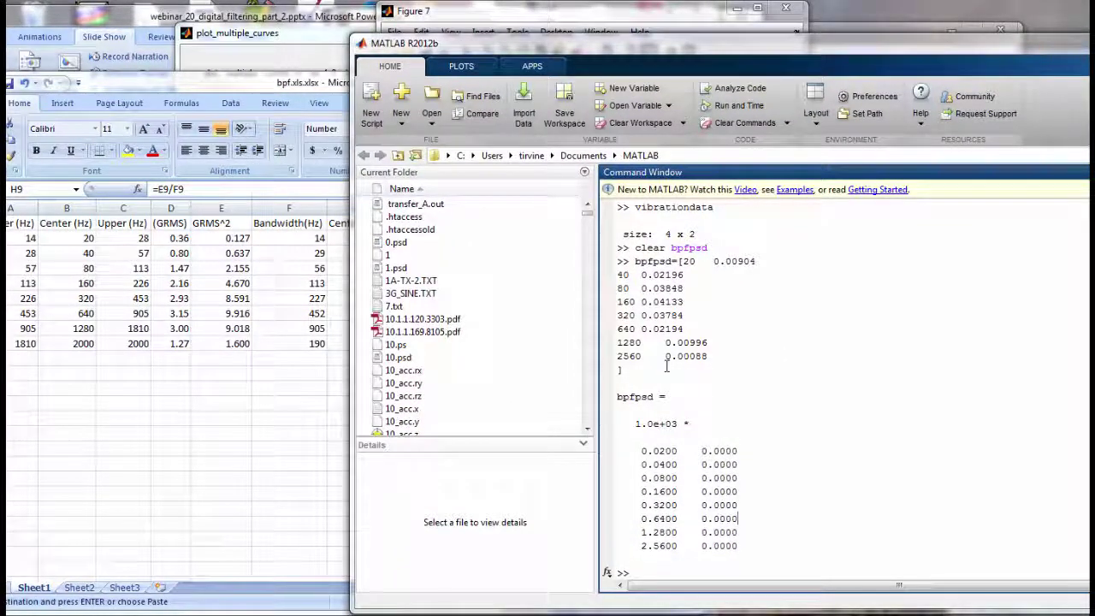
drag(642, 58, 735, 44)
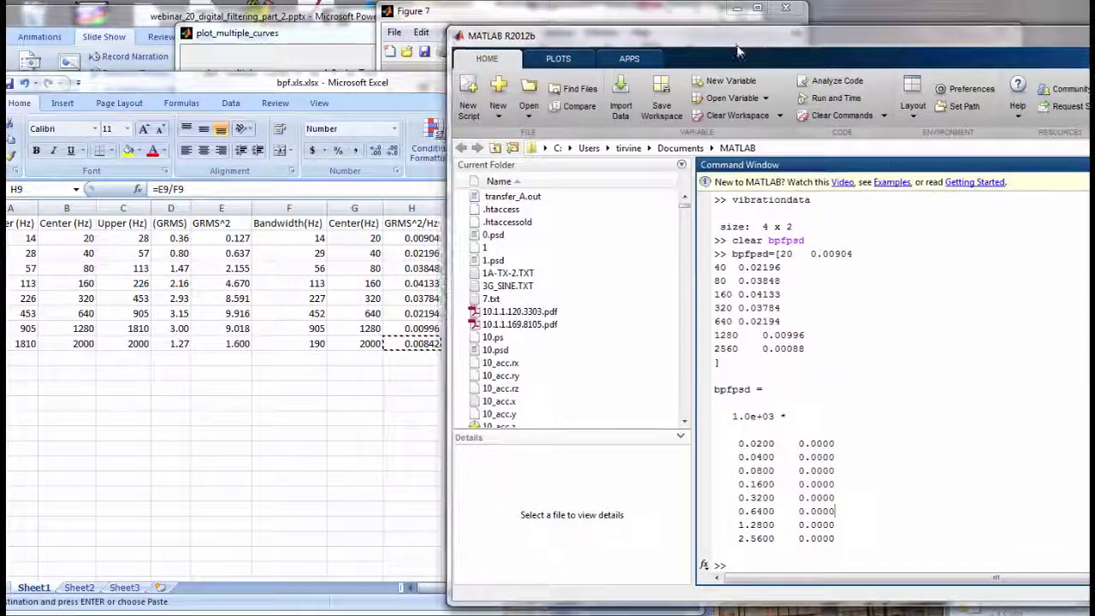
text(bpf)
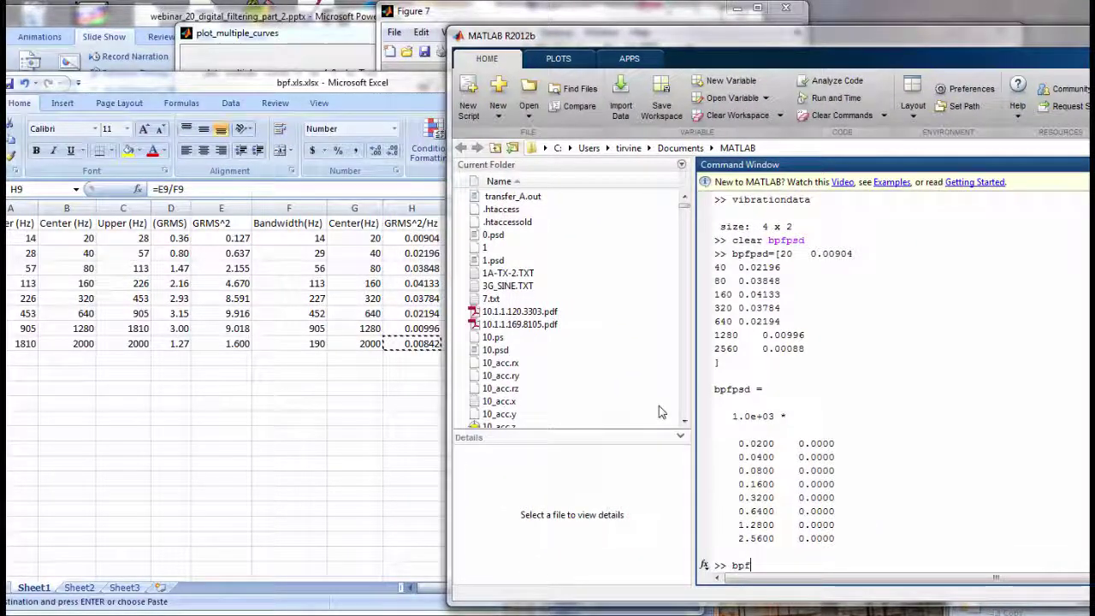
text(-sdpsd()
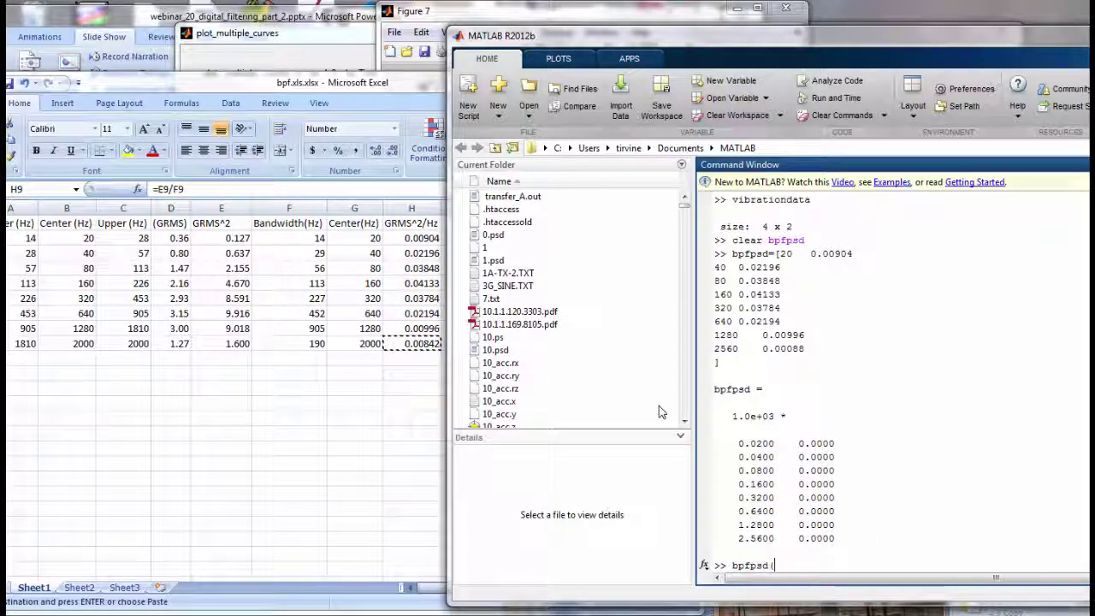
text(8,2)=)
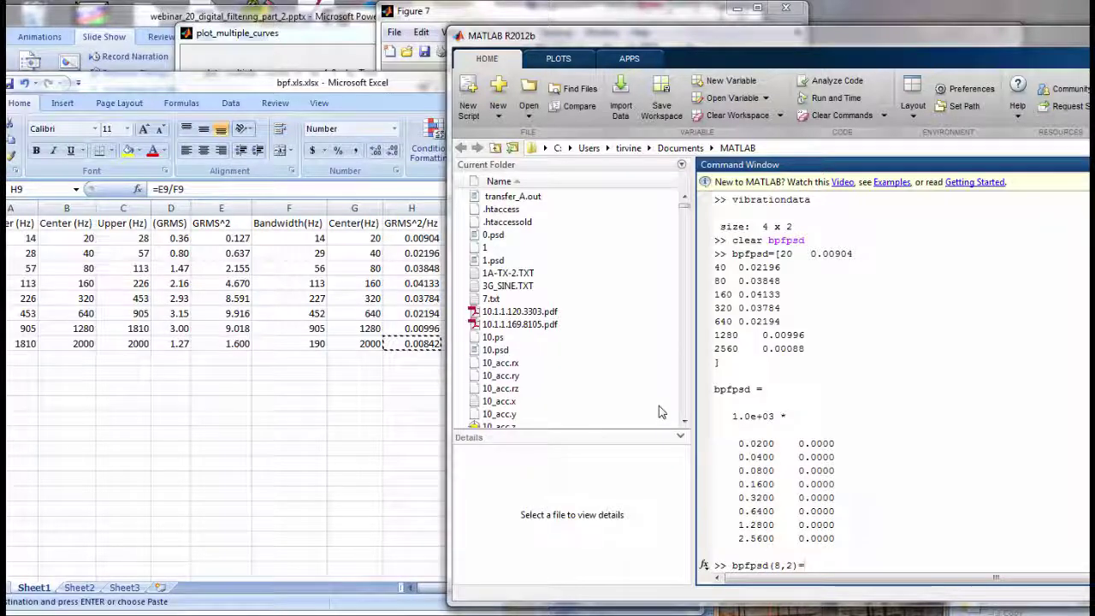
key(ctrl+v)
key(Return)
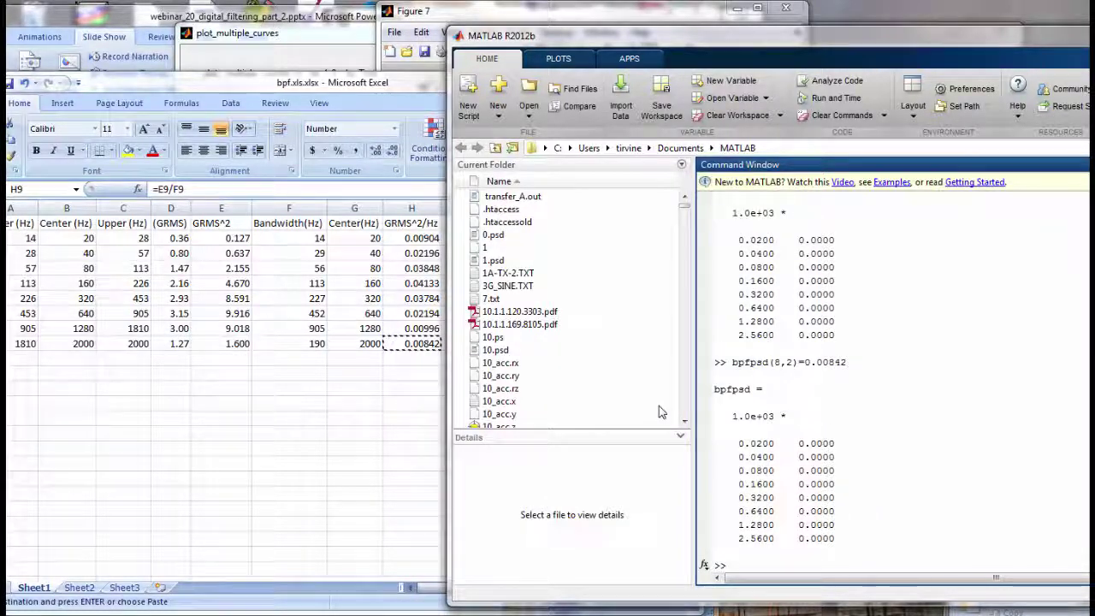
Replot the updated curves from plot_multiple_curves, closing the old Figure 7 so only the current data is drawn
click(318, 35)
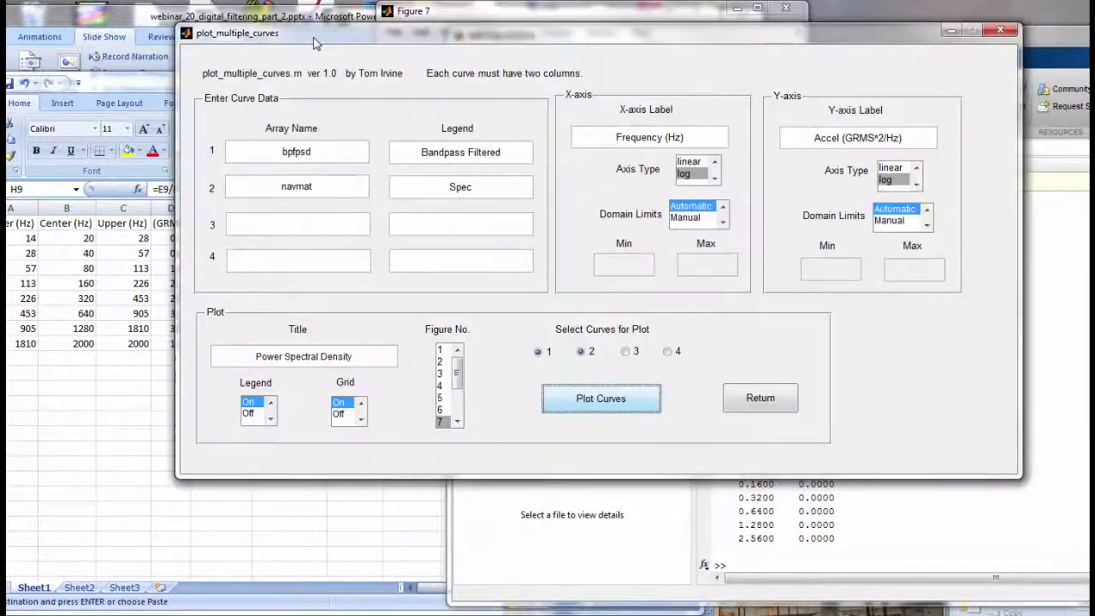
click(592, 403)
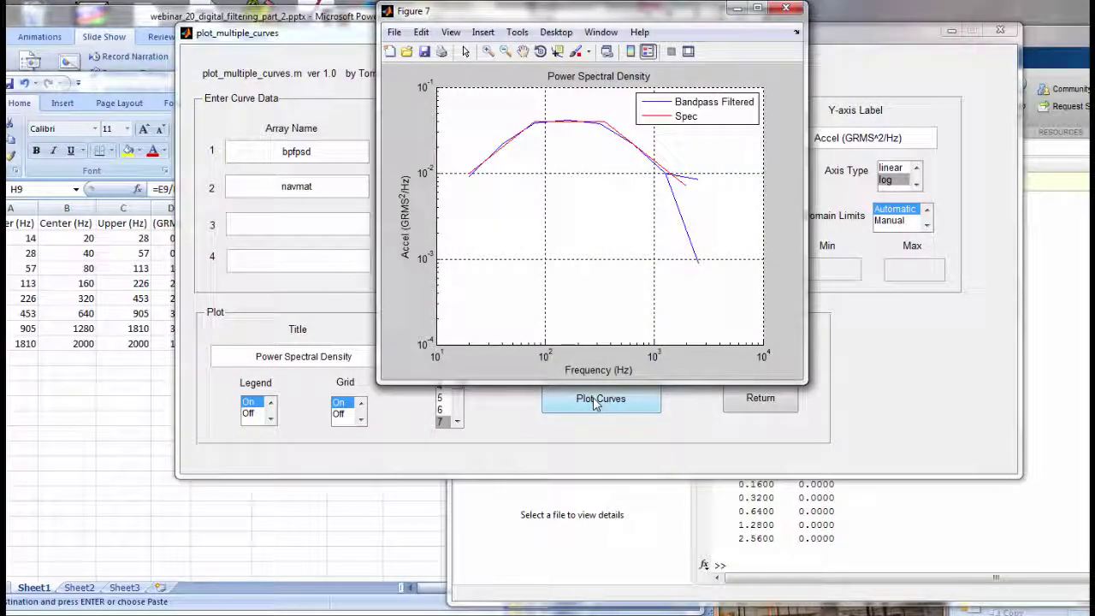
click(785, 9)
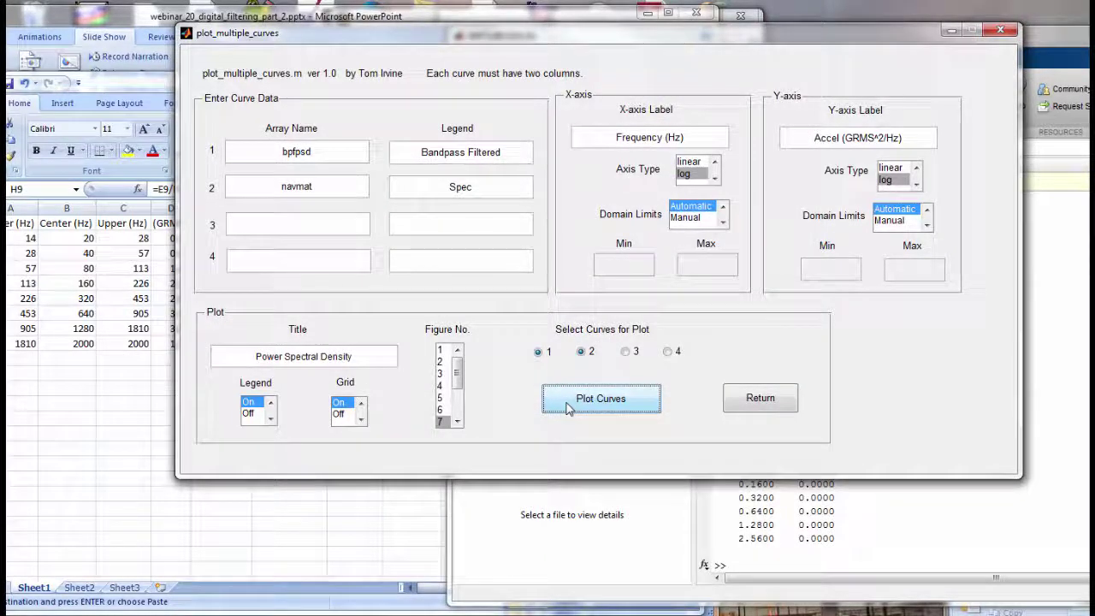
click(581, 402)
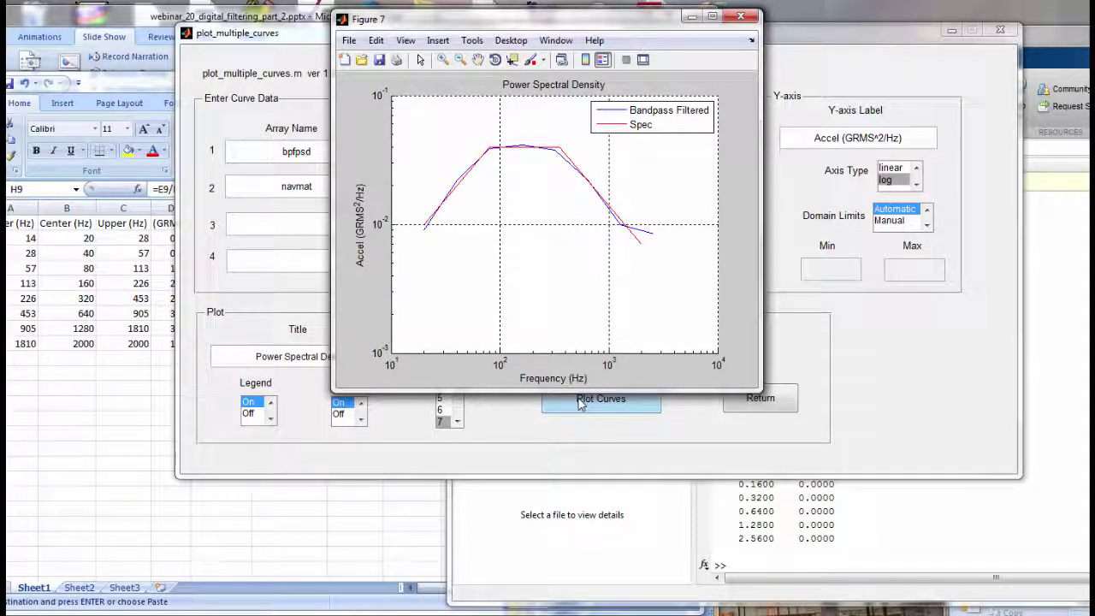
Switch to the bpf.xls.xlsx workbook in Excel and set the last band's center frequency in cell B9 to 1900 Hz
click(152, 409)
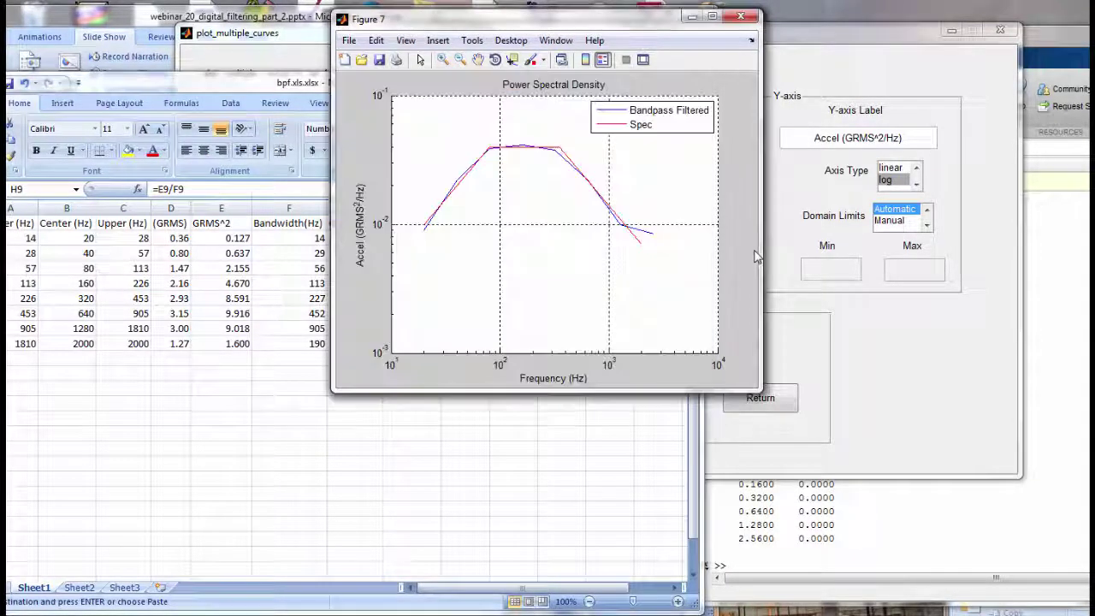
click(741, 259)
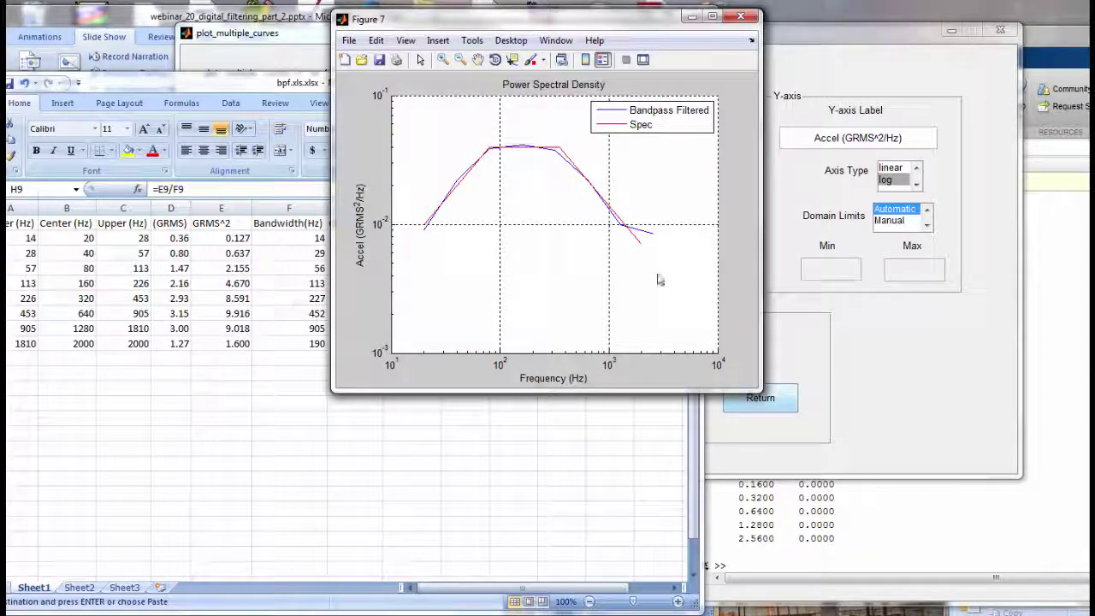
click(83, 343)
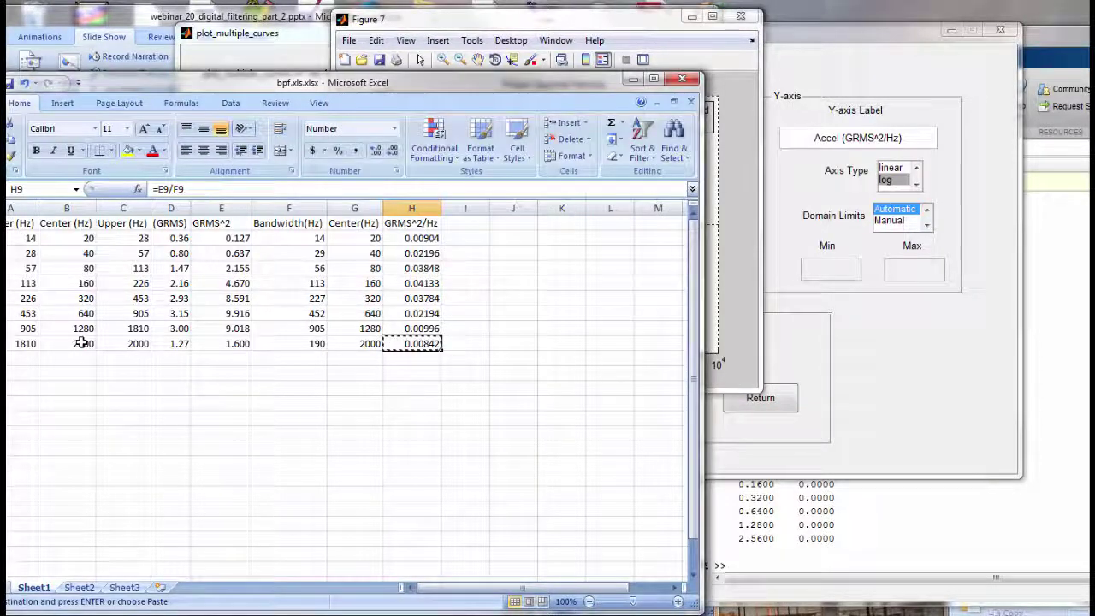
text(1)
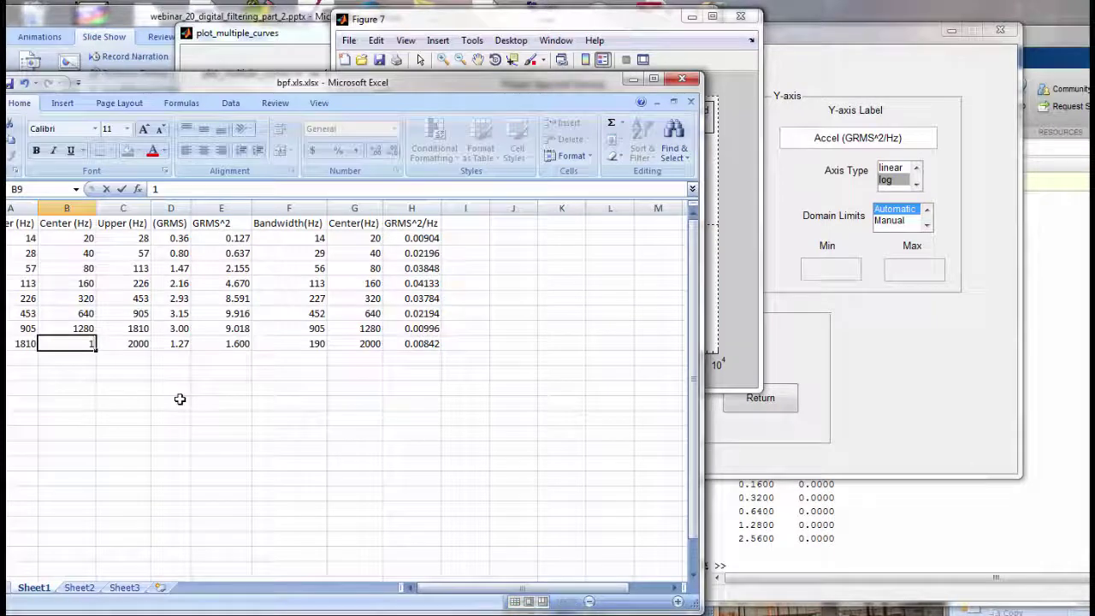
text(900)
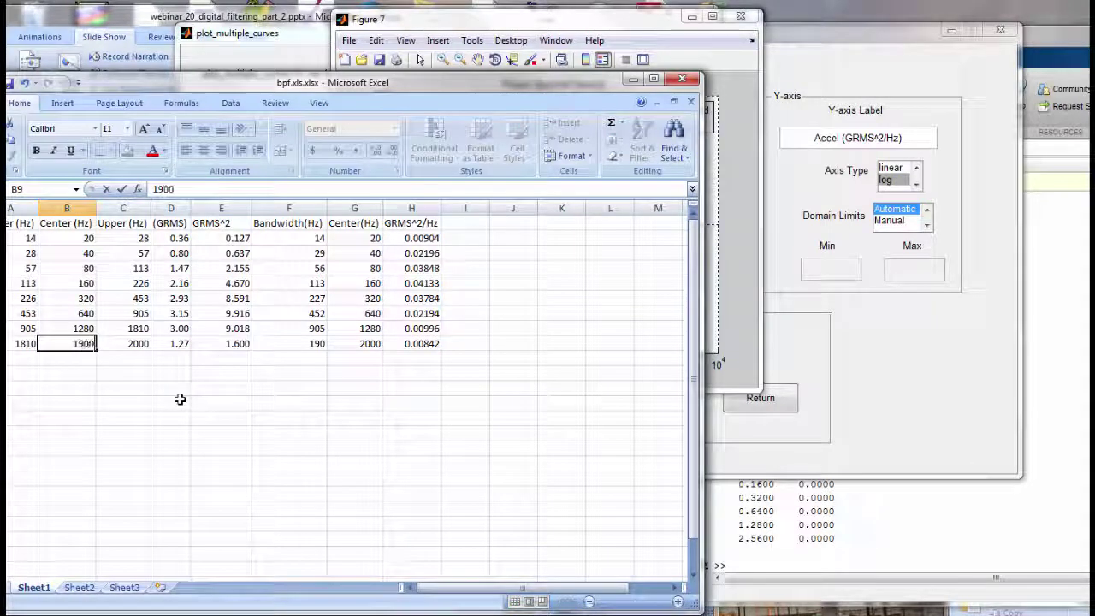
key(Return)
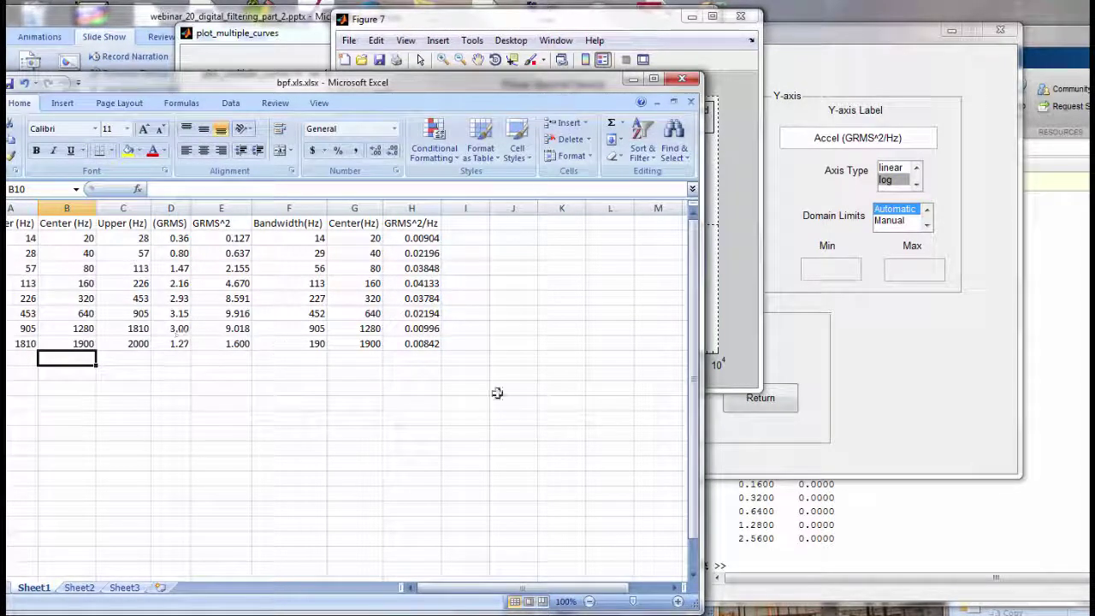
Switch to the MATLAB Command Window and set bpfpsd(8,1) to 1900 by reusing the previous assignment command
click(971, 551)
key(Up)
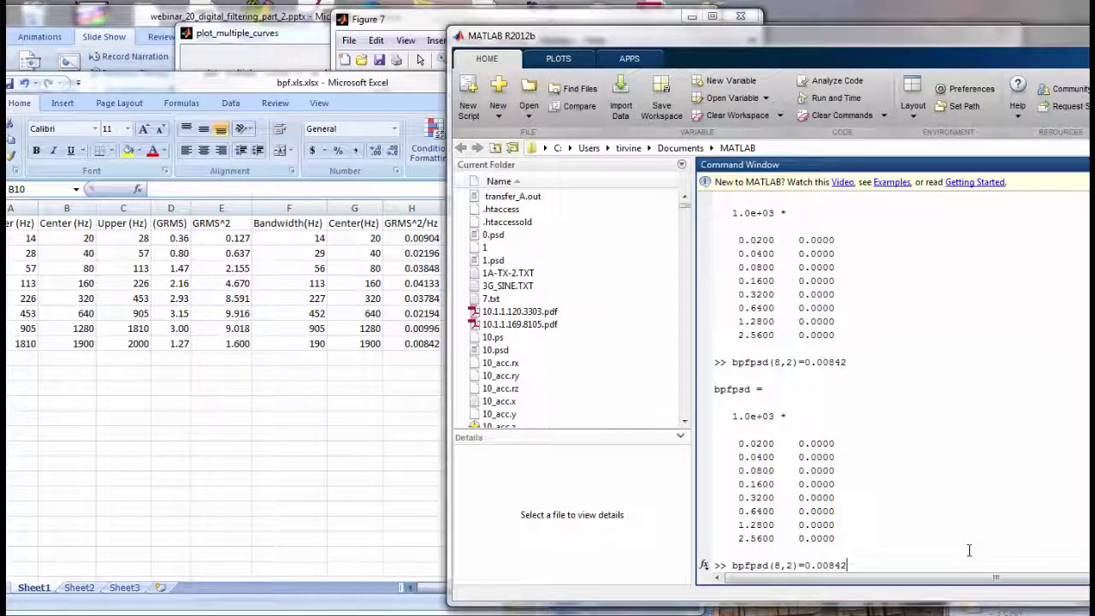
key(Left)
key(Left)
key(Left)
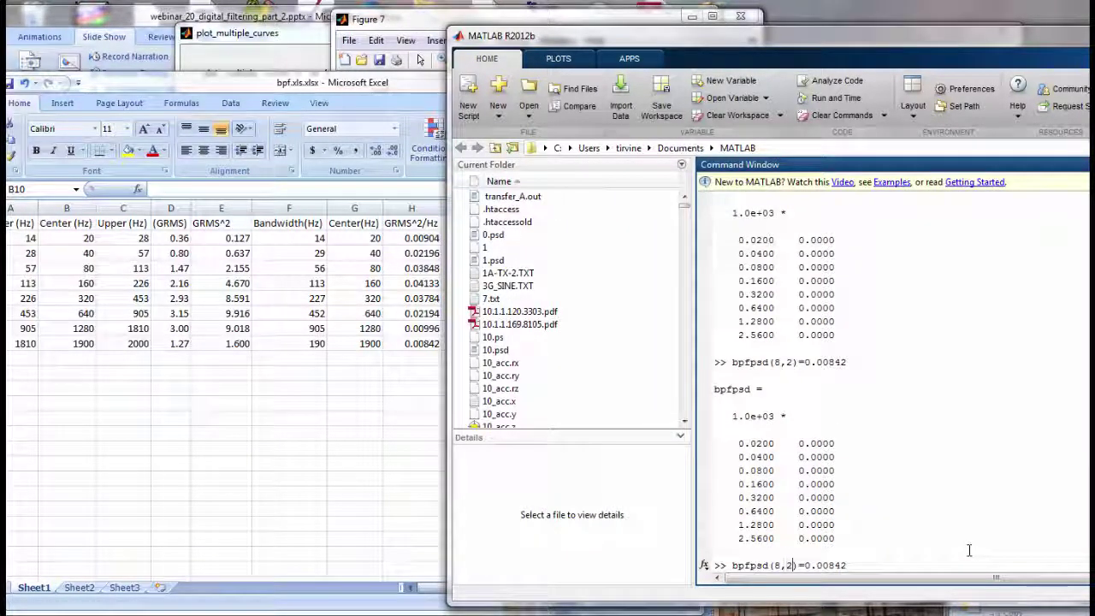
key(Delete)
text(1)
key(End)
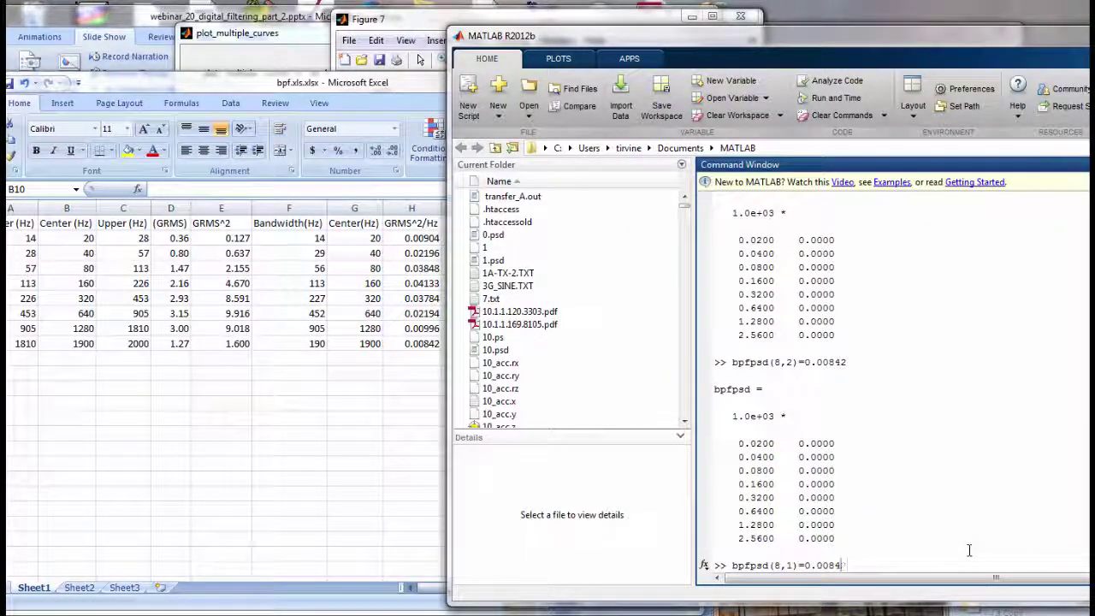
key(BackSpace)
key(BackSpace)
key(BackSpace)
key(BackSpace)
key(BackSpace)
key(BackSpace)
key(BackSpace)
text(1900)
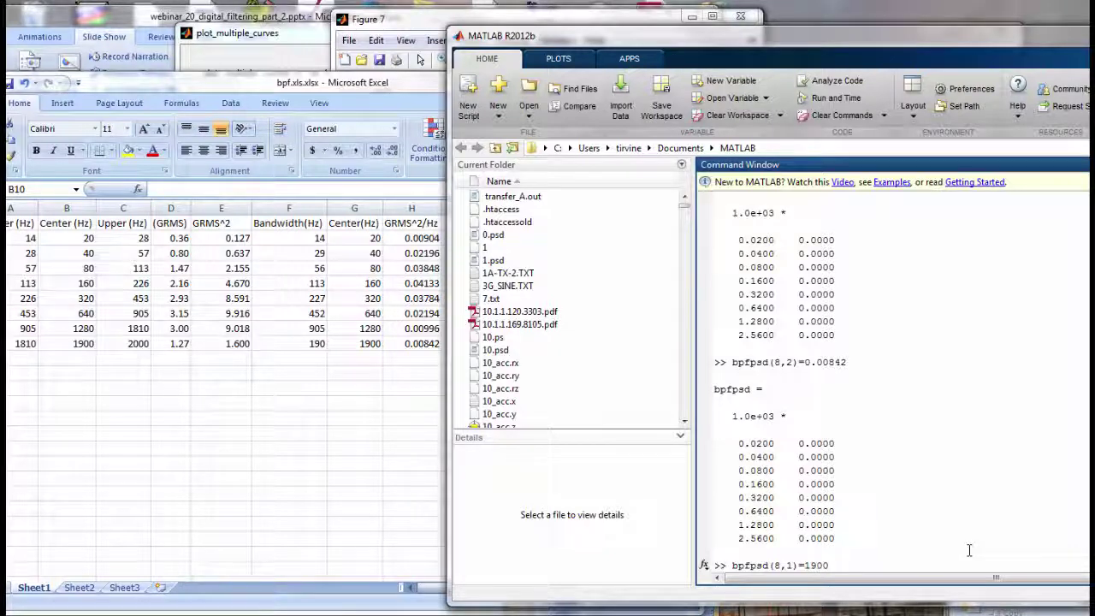
key(Return)
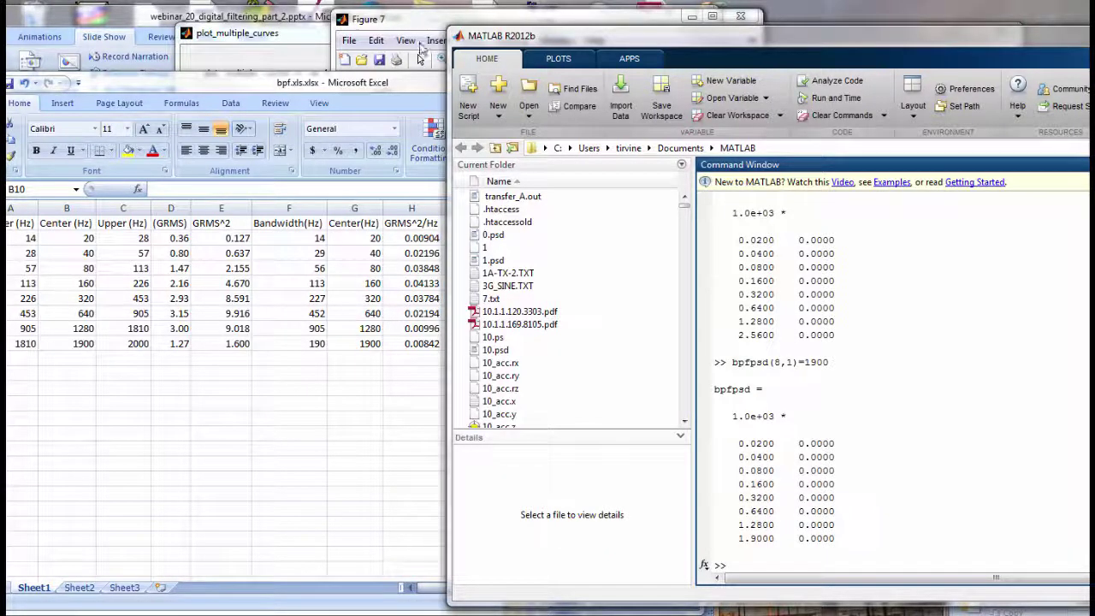
Close the old Figure 7 and replot the bpfpsd and navmat curves from plot_multiple_curves
click(425, 35)
click(740, 16)
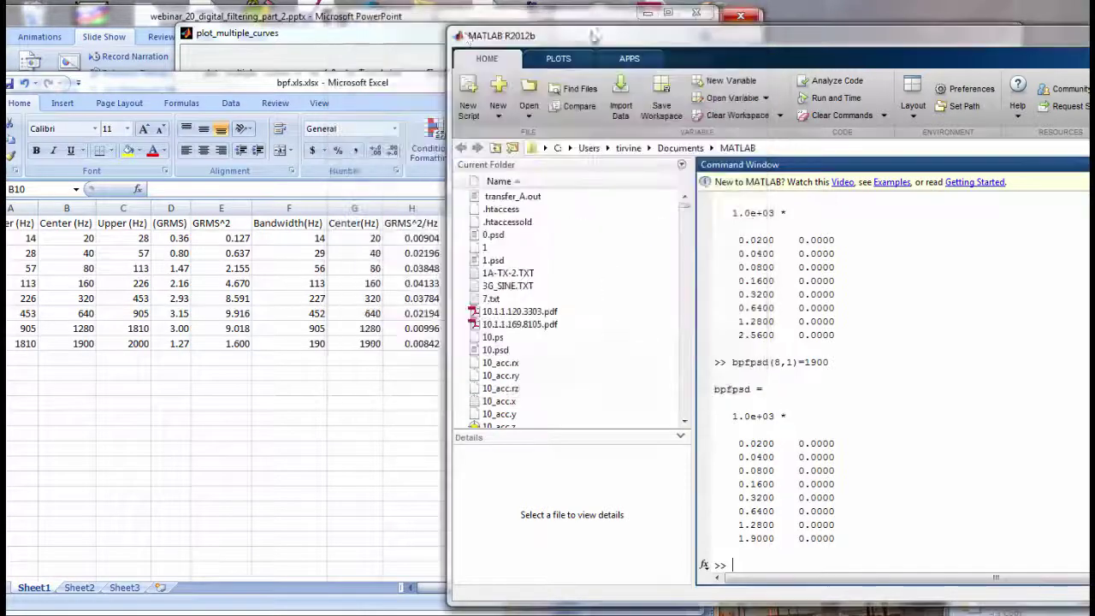
click(575, 409)
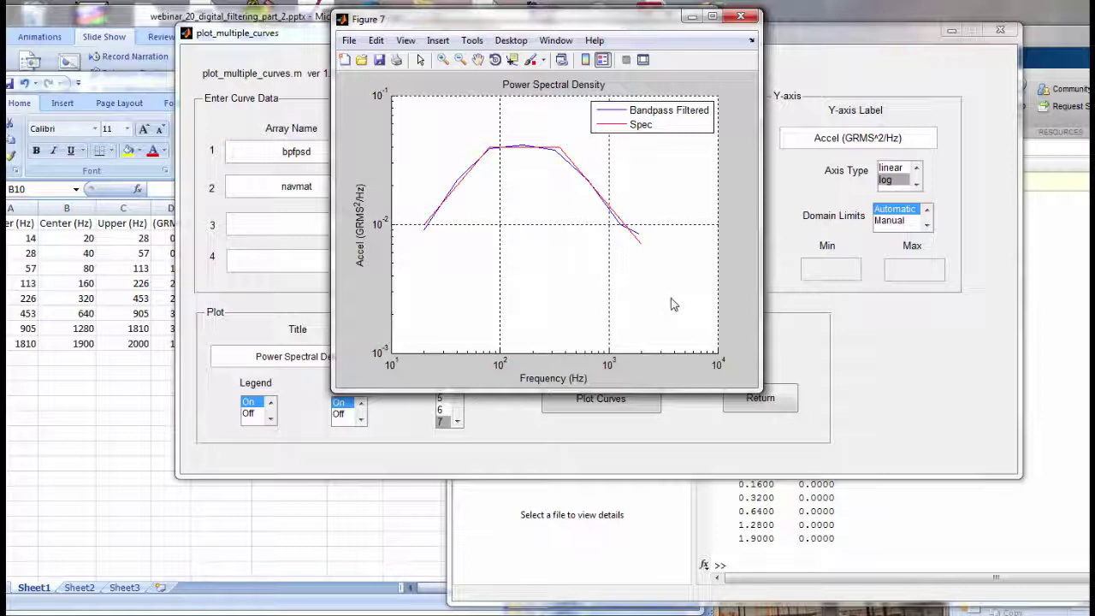
Close Figure 7, clear away the plotting, MATLAB and Excel windows, and start the PowerPoint slide show from the Octave Bands slide
click(741, 17)
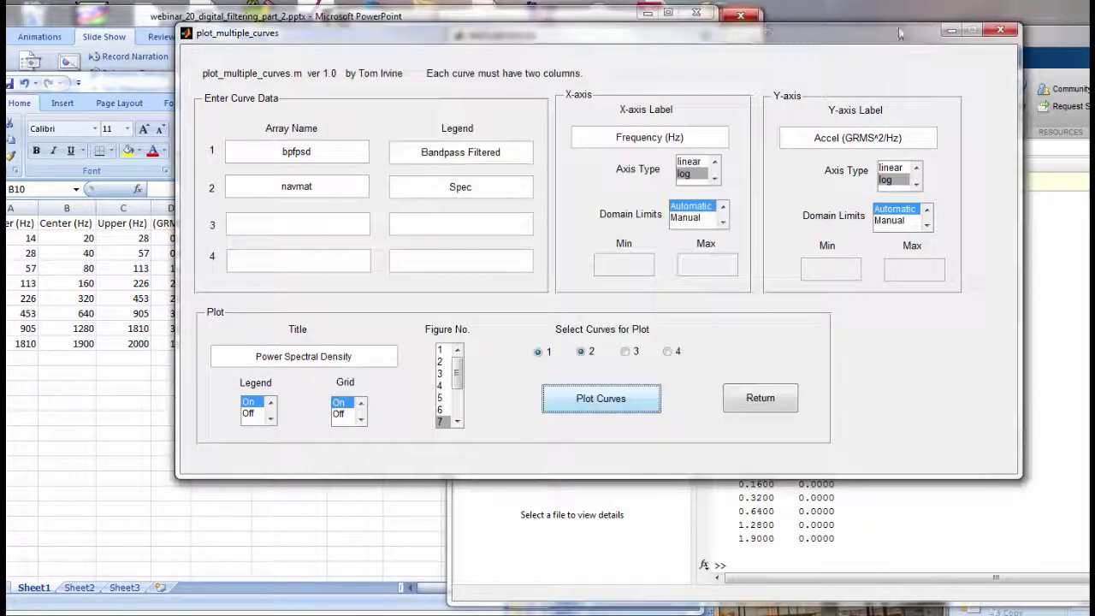
click(952, 30)
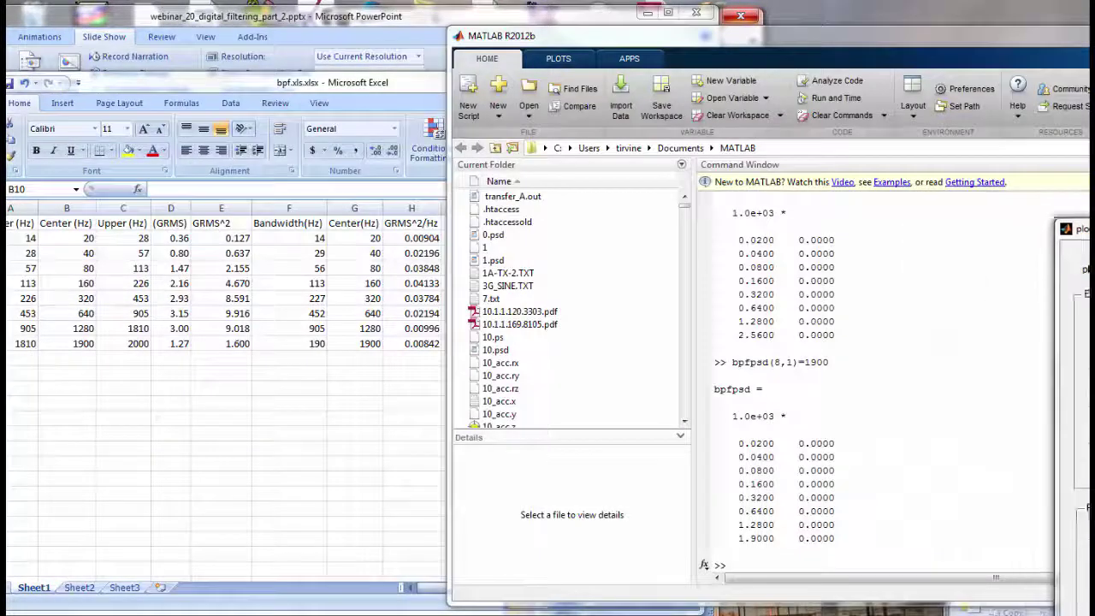
drag(816, 56, 869, 55)
key(super+Down)
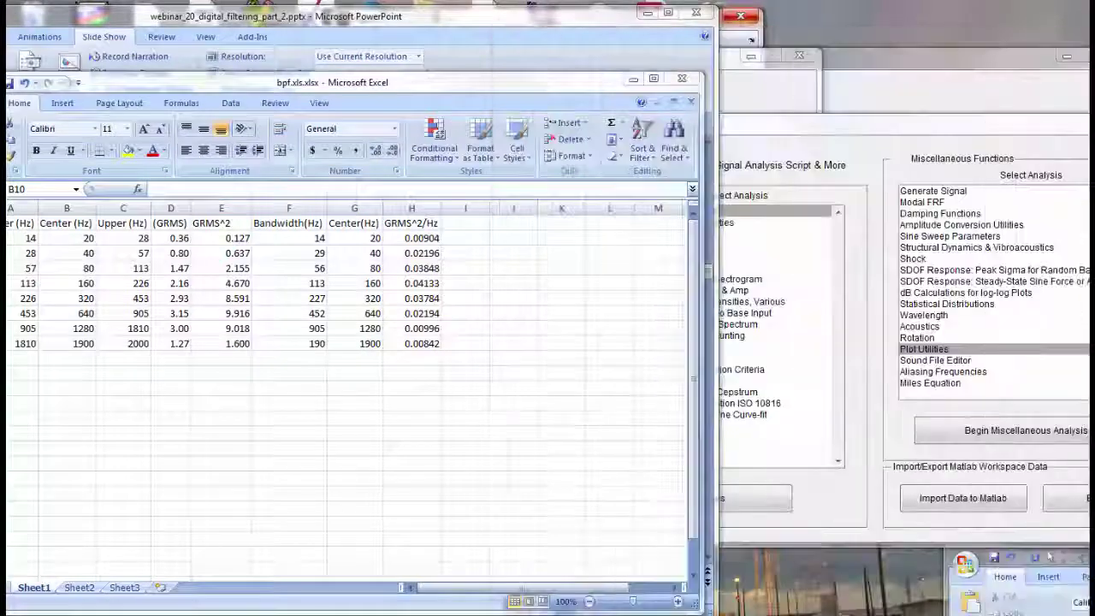
drag(607, 92, 729, 85)
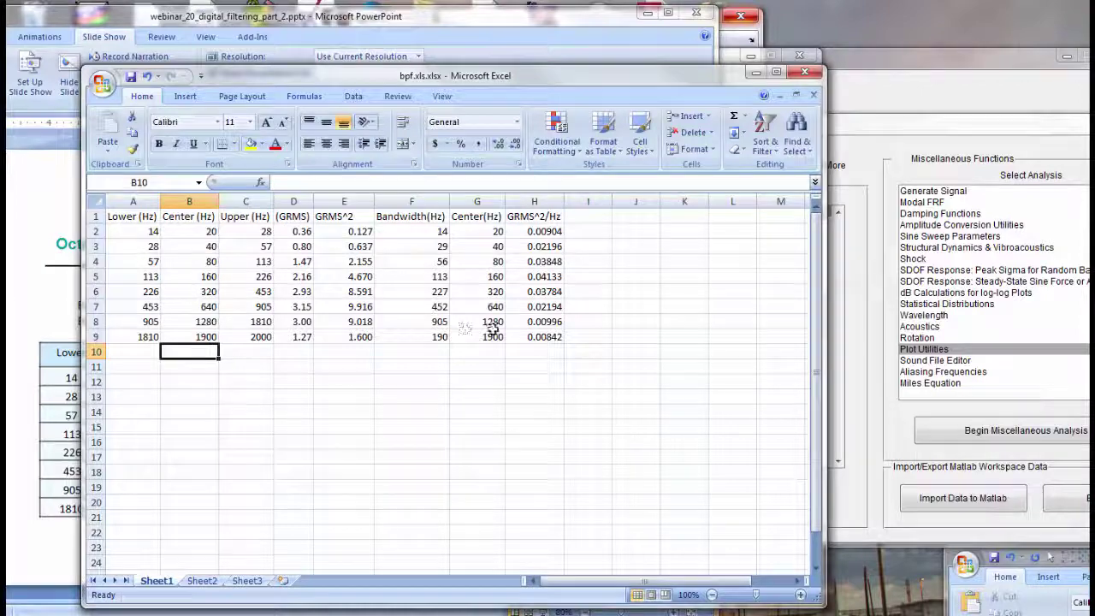
click(756, 73)
double_click(584, 21)
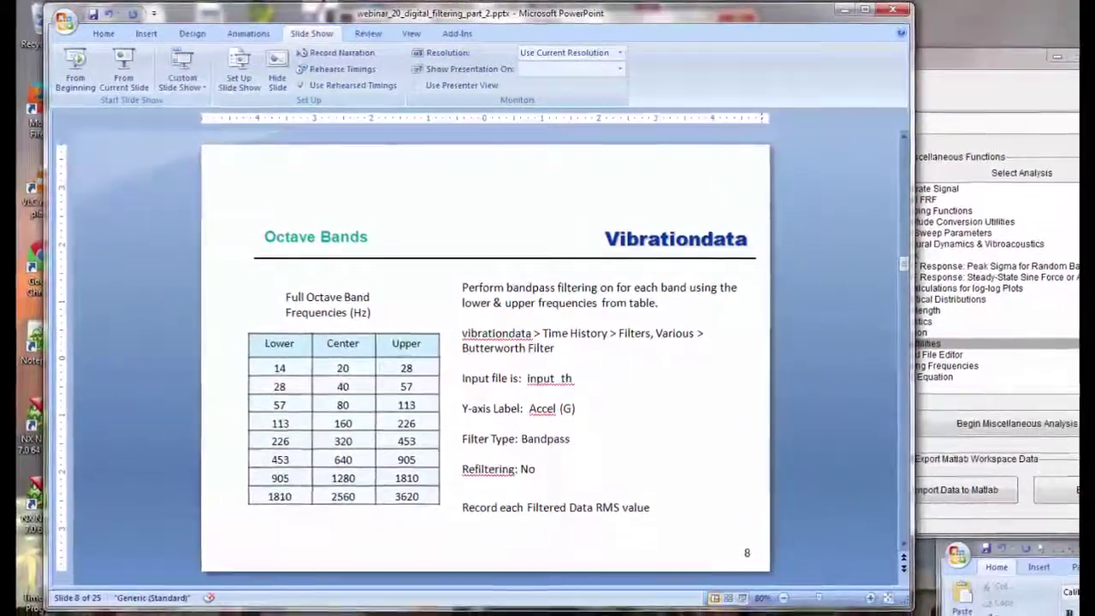
key(shift+F5)
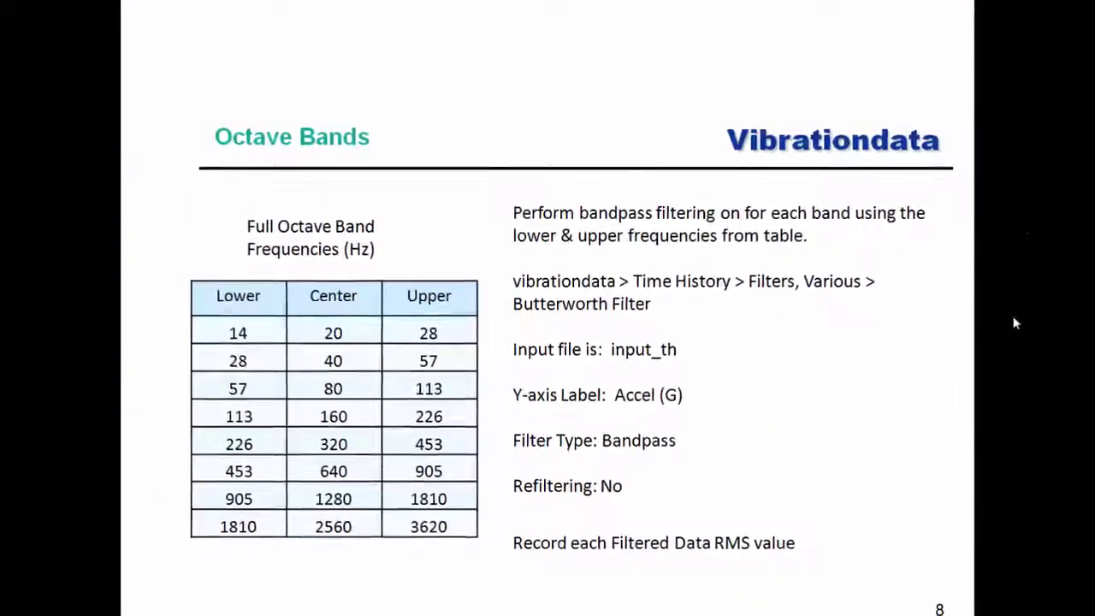
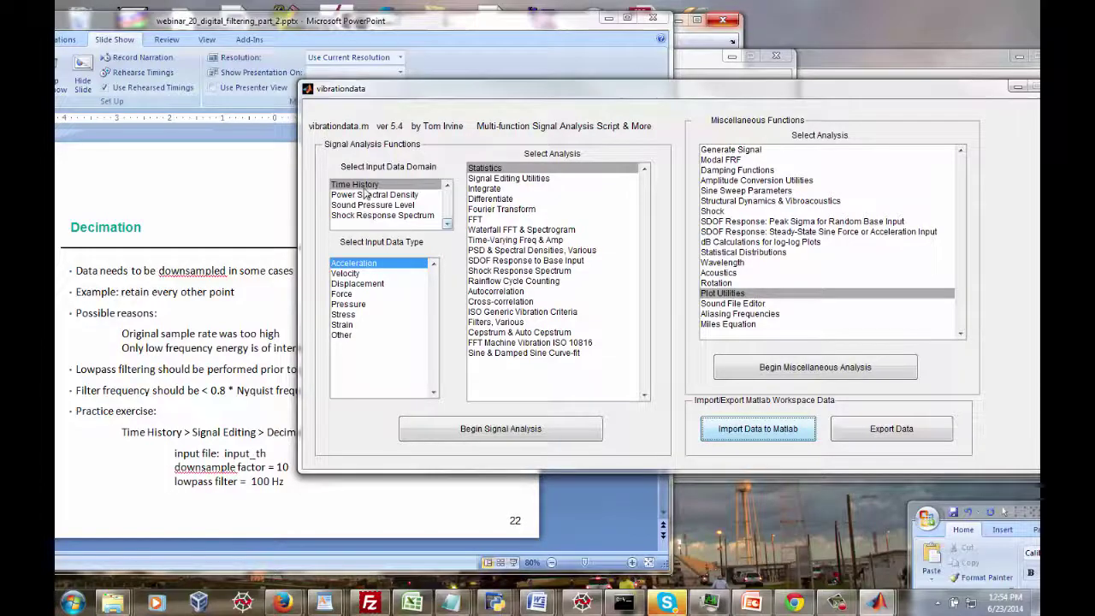
Open the Decimate, Downsample utility from the time history Signal Editing Utilities in vibrationdata
click(507, 179)
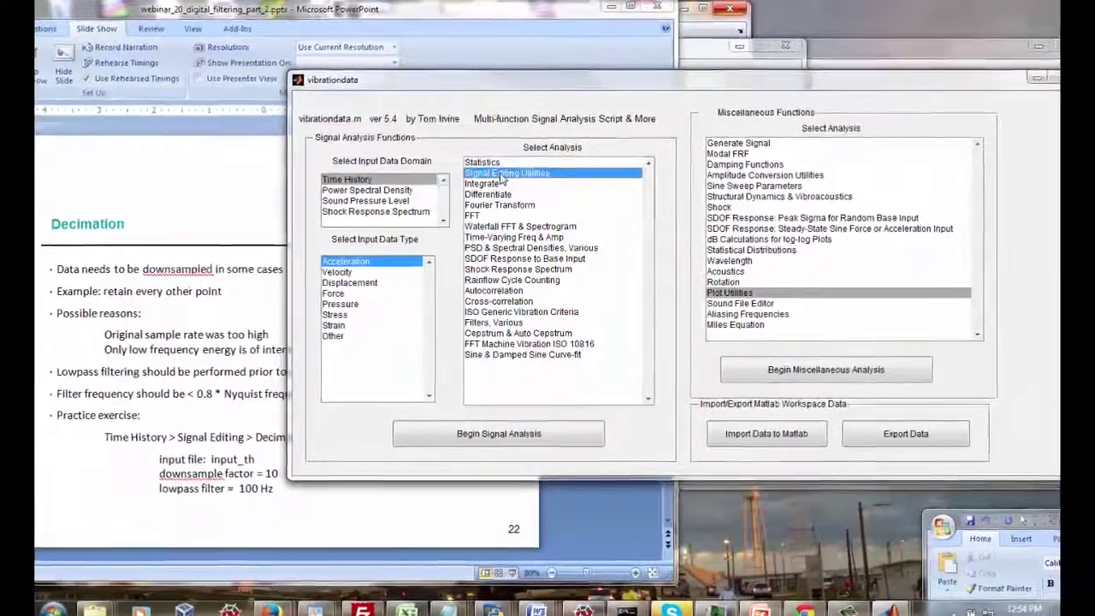
click(512, 436)
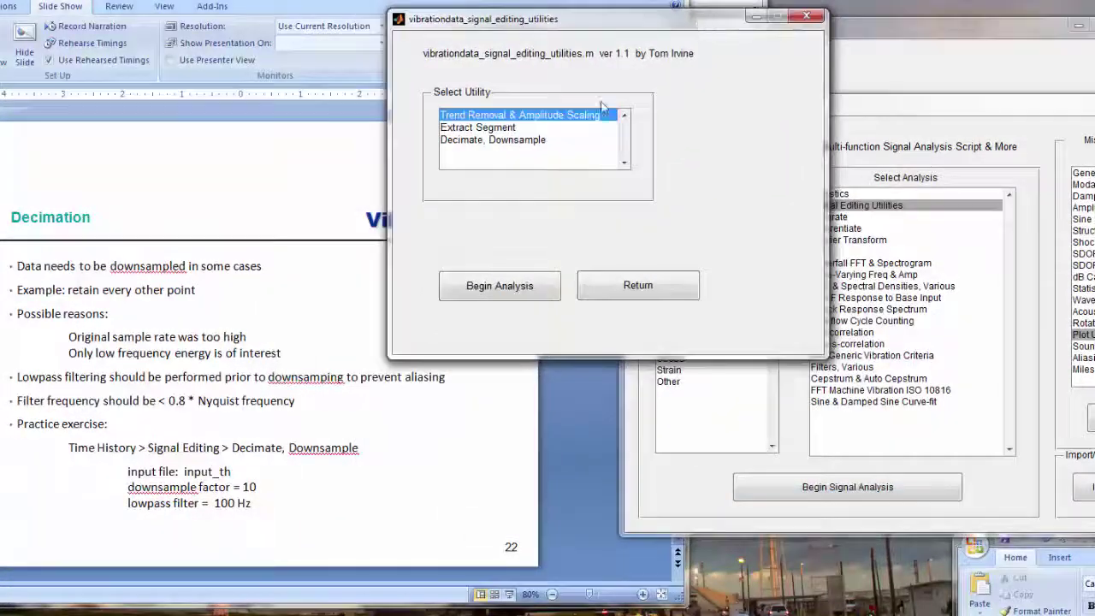
click(513, 139)
click(503, 291)
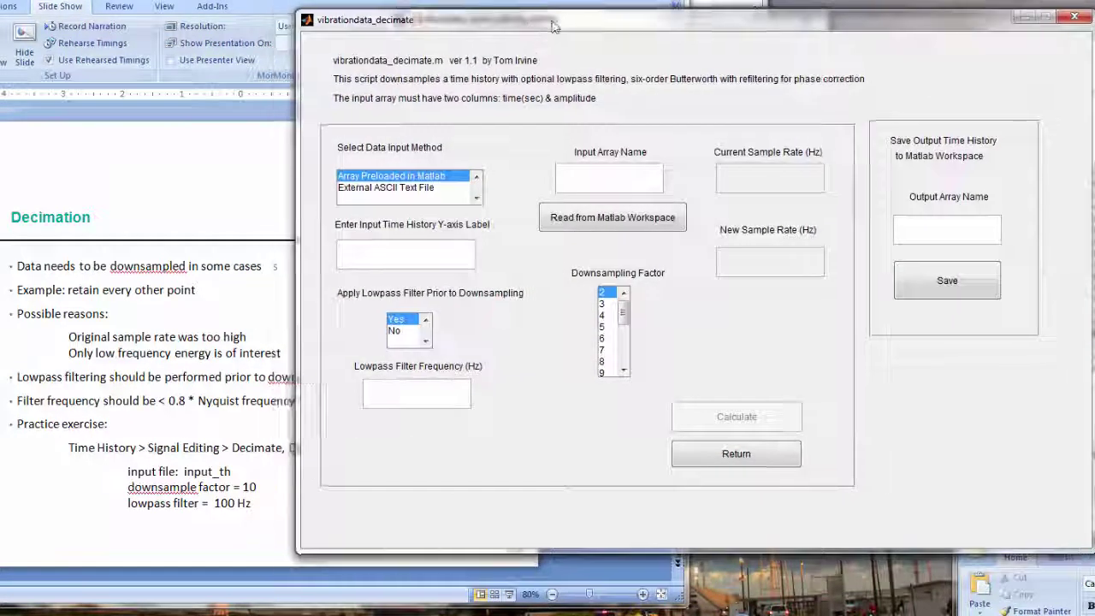
drag(539, 25, 561, 19)
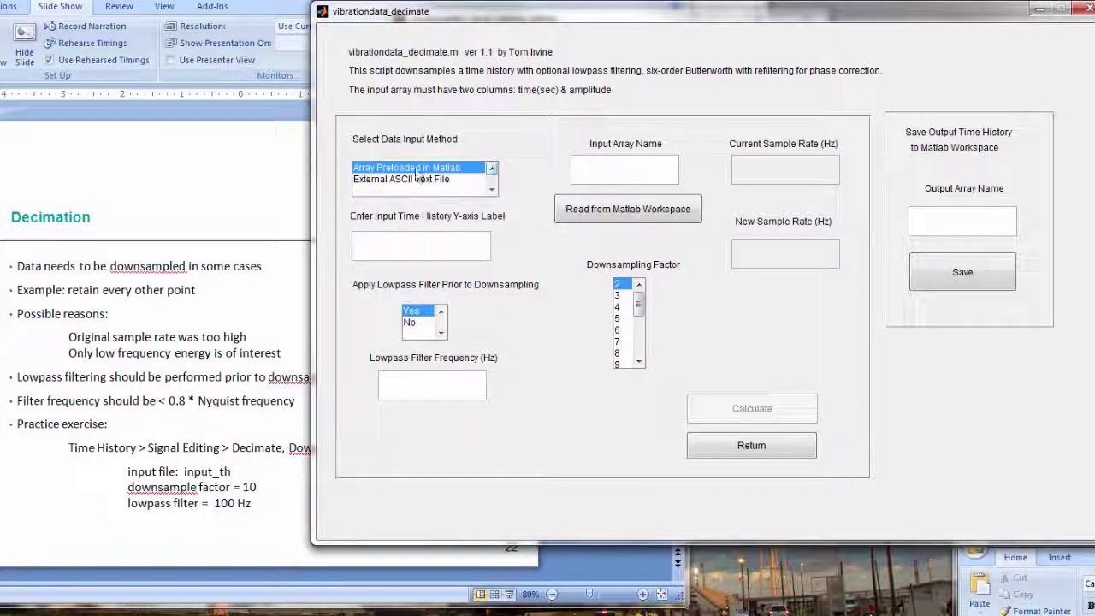
Enter accel_th as the input array name and Accel (G) as the time history's Y-axis label
click(586, 170)
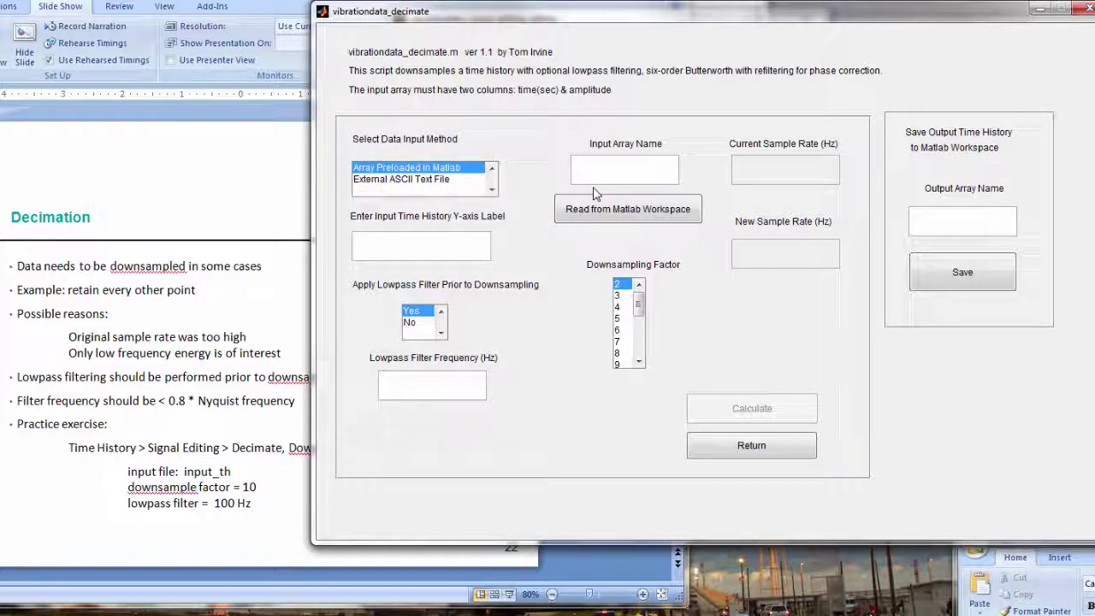
text(acce)
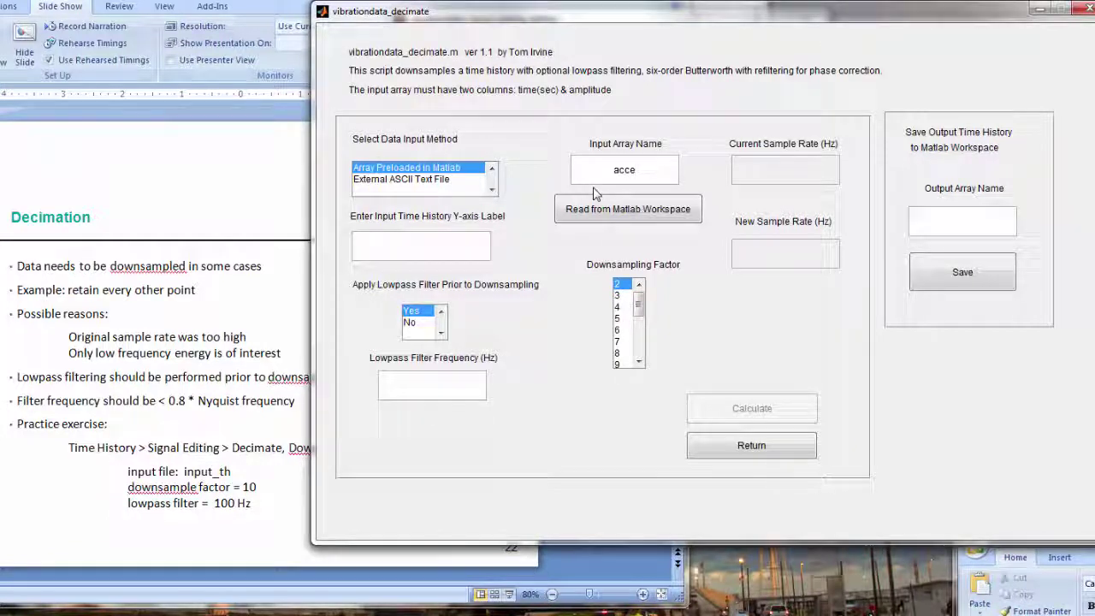
text(l)
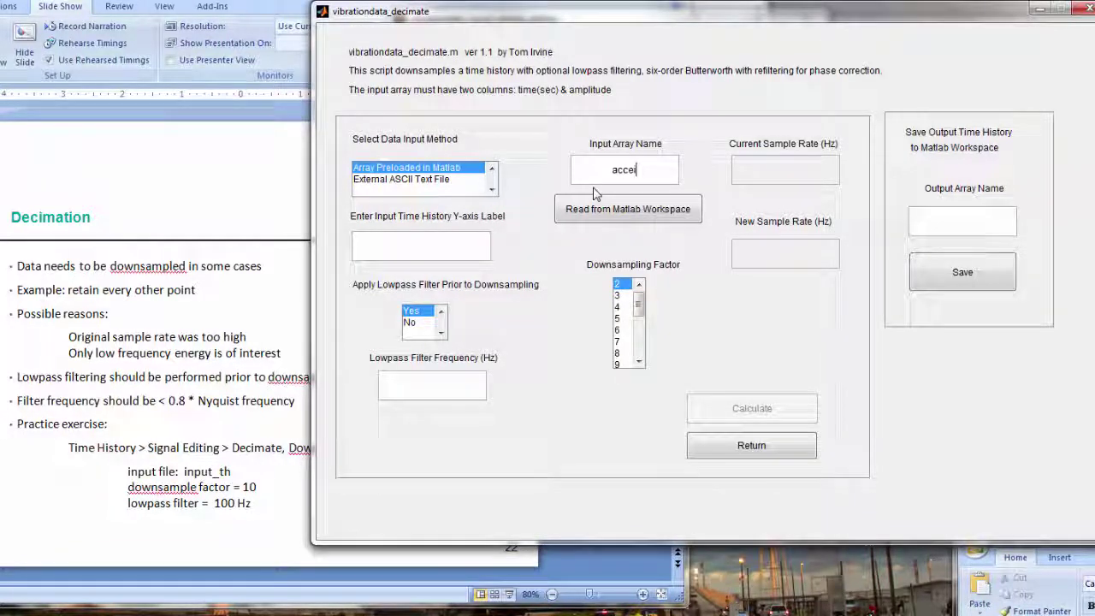
text(_th)
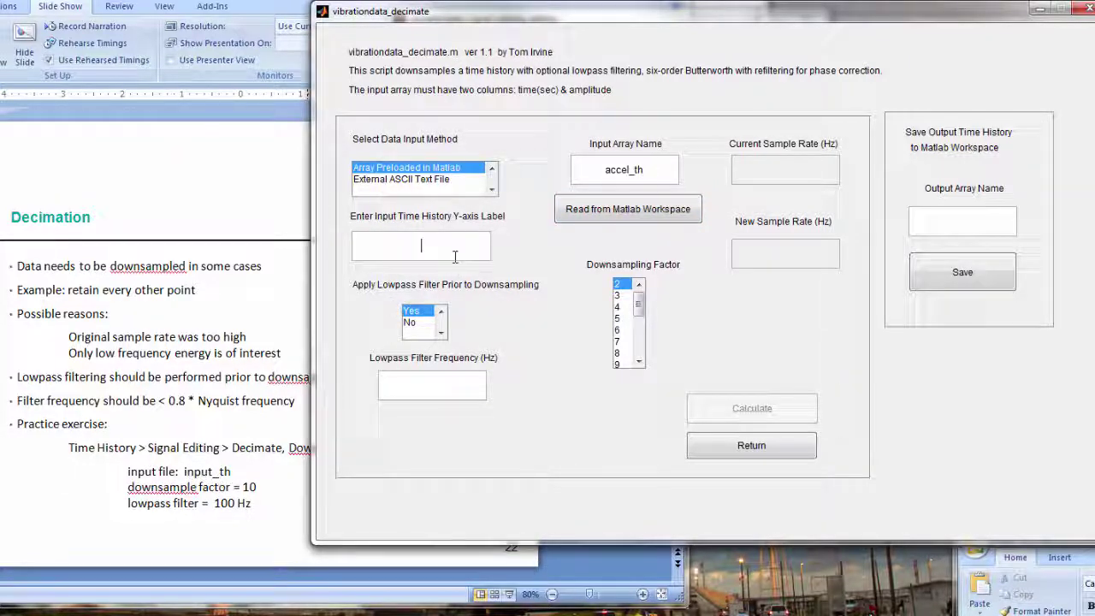
text(Accel (G))
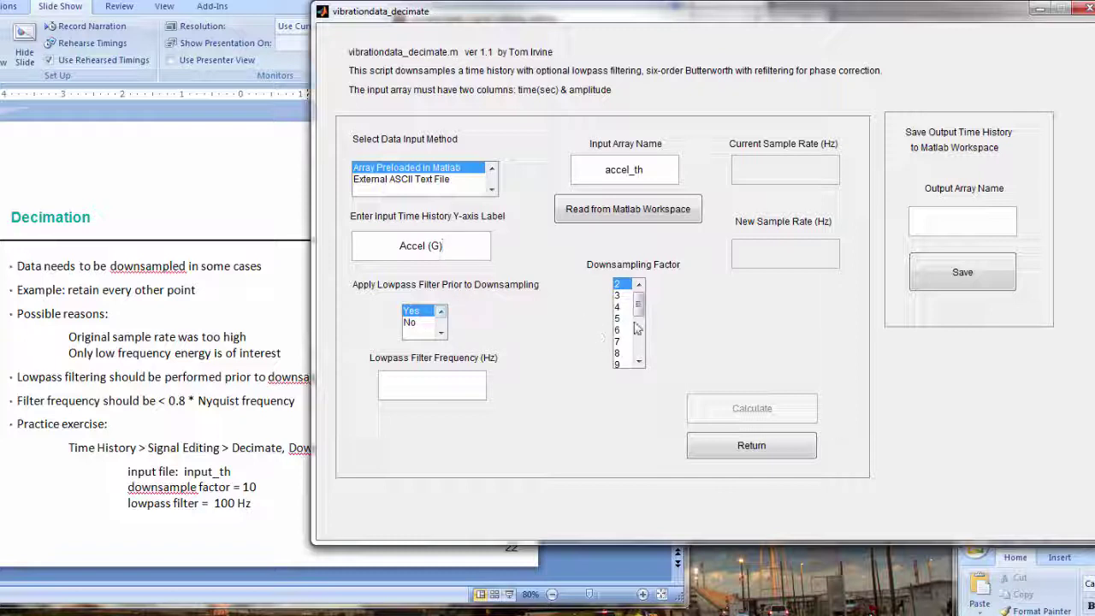
Set the downsampling factor to 10 and read the input array from the Matlab workspace
scroll(633, 351, down, 1)
click(627, 365)
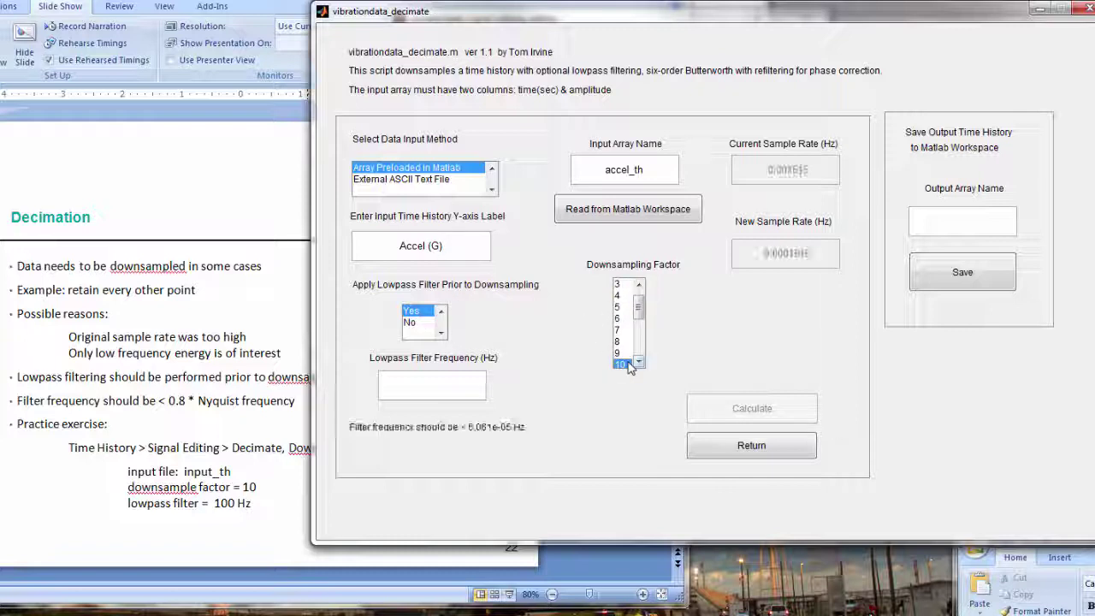
click(625, 210)
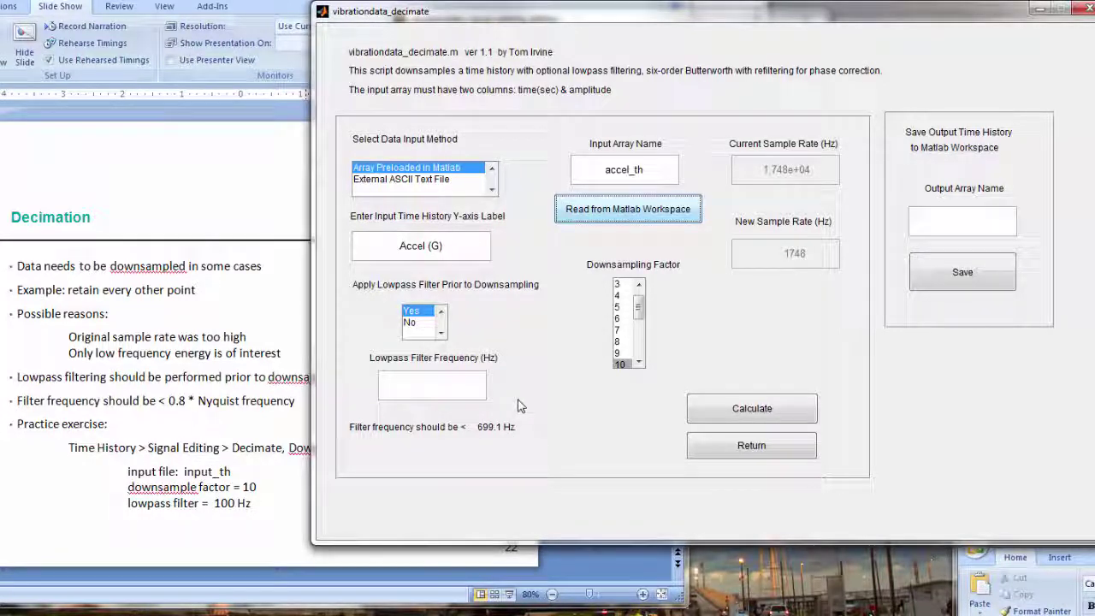
Set the lowpass filter frequency to 200 Hz and calculate the decimated time history
click(445, 395)
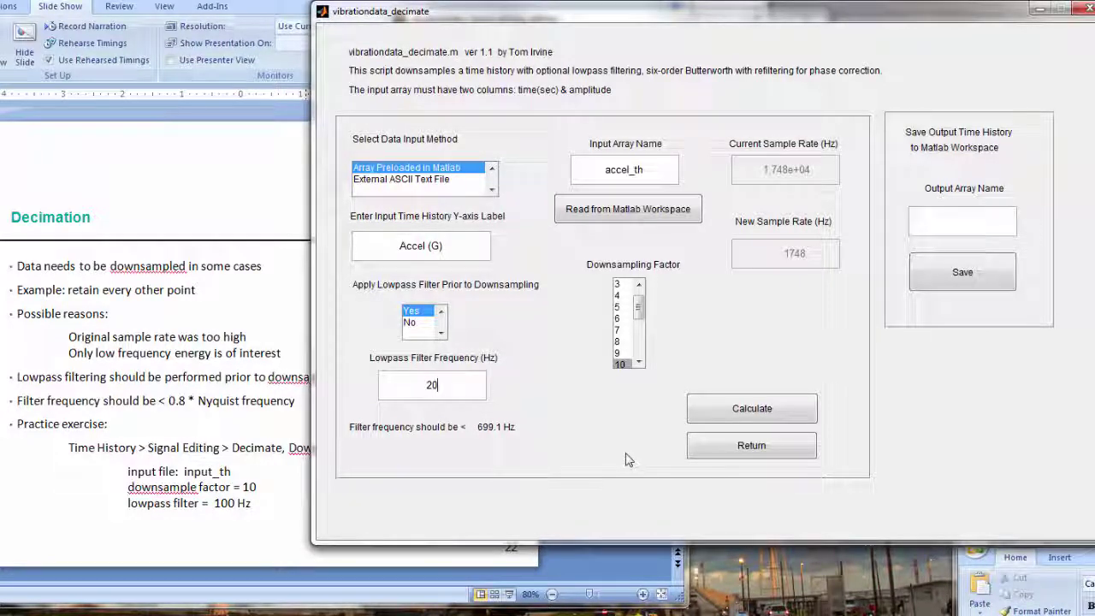
text(0)
click(703, 410)
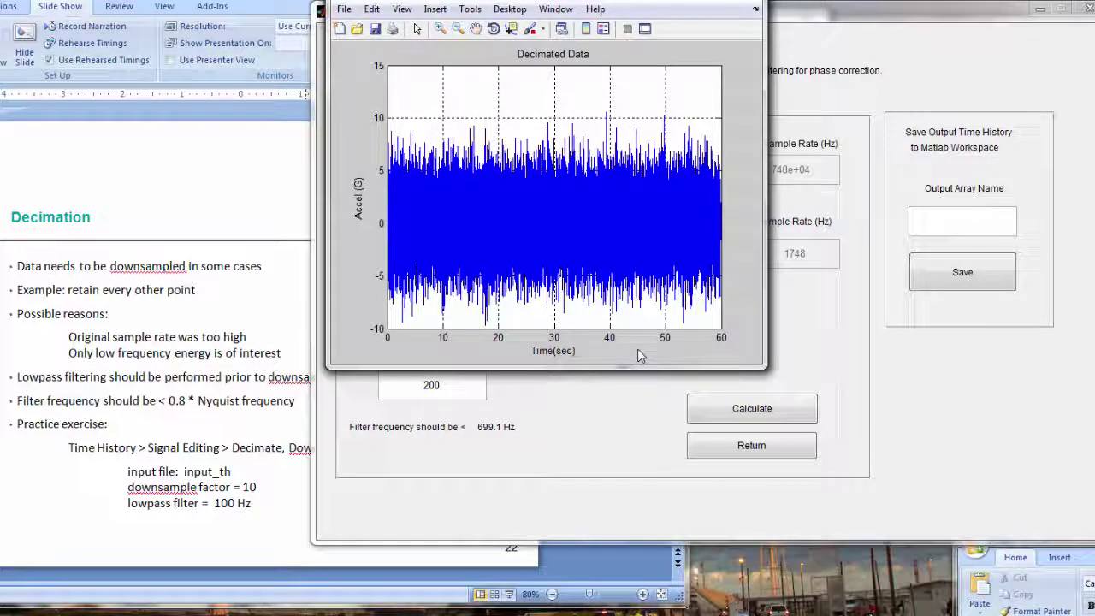
Zoom in on the Decimated Data plot between about 21.5 and 26.5 seconds to examine the signal
click(440, 29)
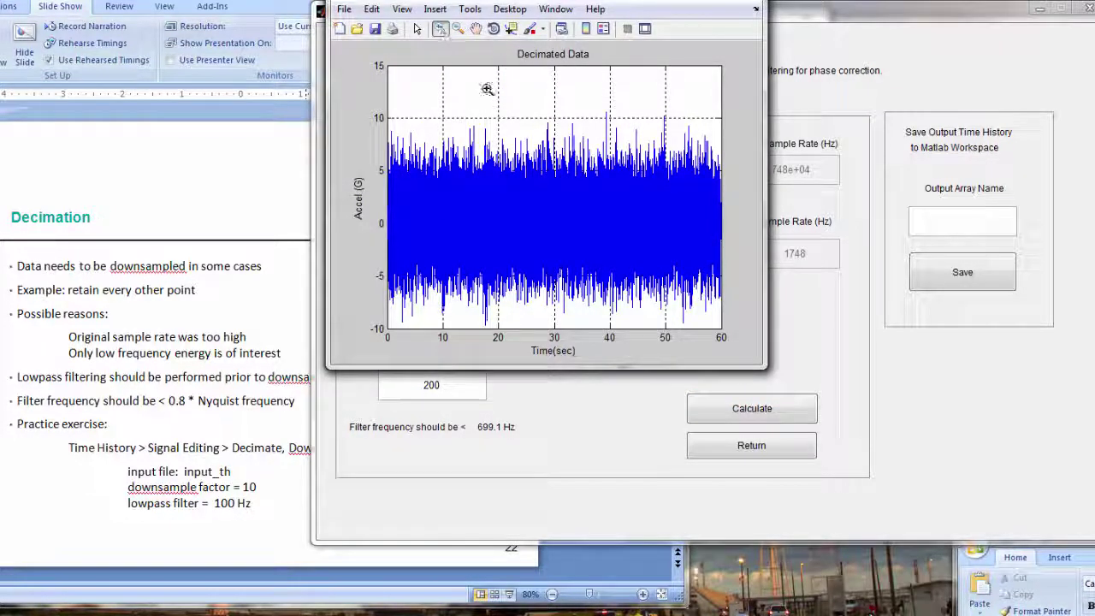
drag(506, 117, 535, 291)
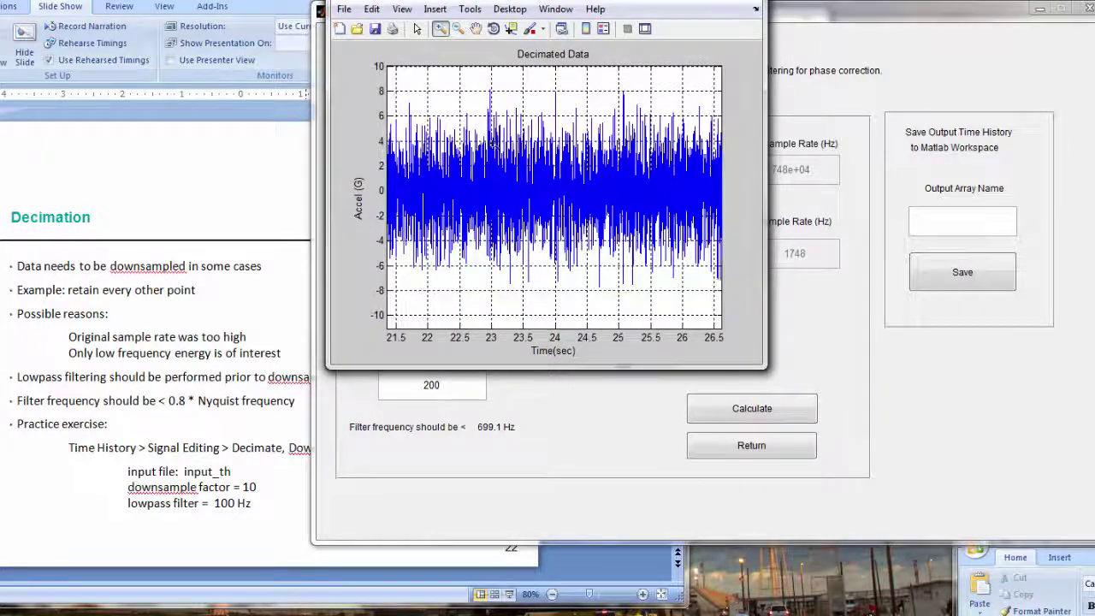
Zoom in on the Decimated Data plot to about 23.76 to 23.93 seconds to examine the waveform, and close both plots
drag(477, 73, 607, 292)
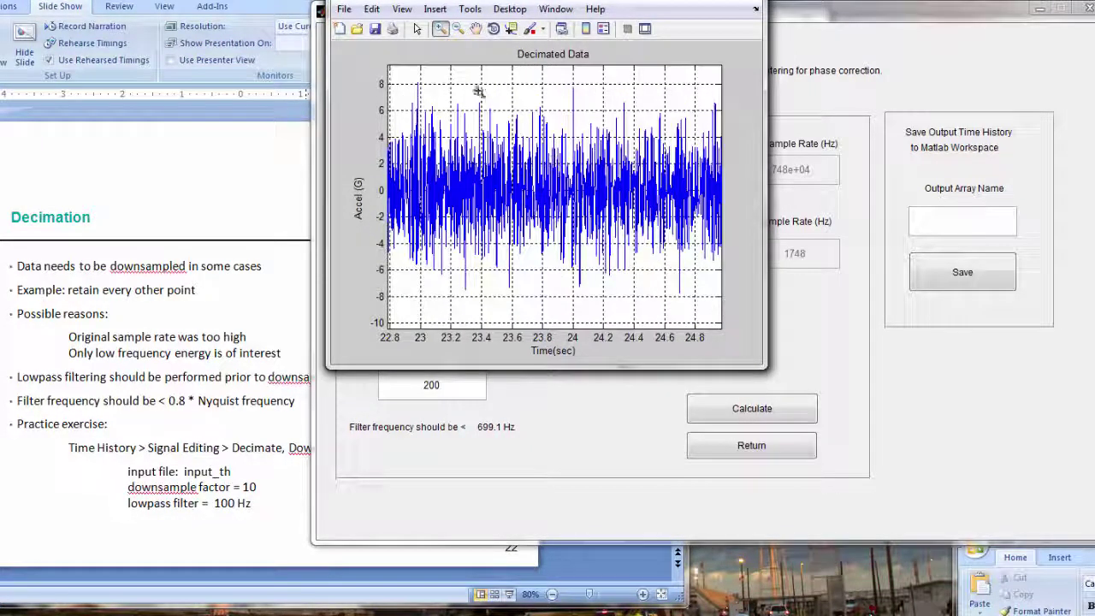
drag(475, 77, 612, 315)
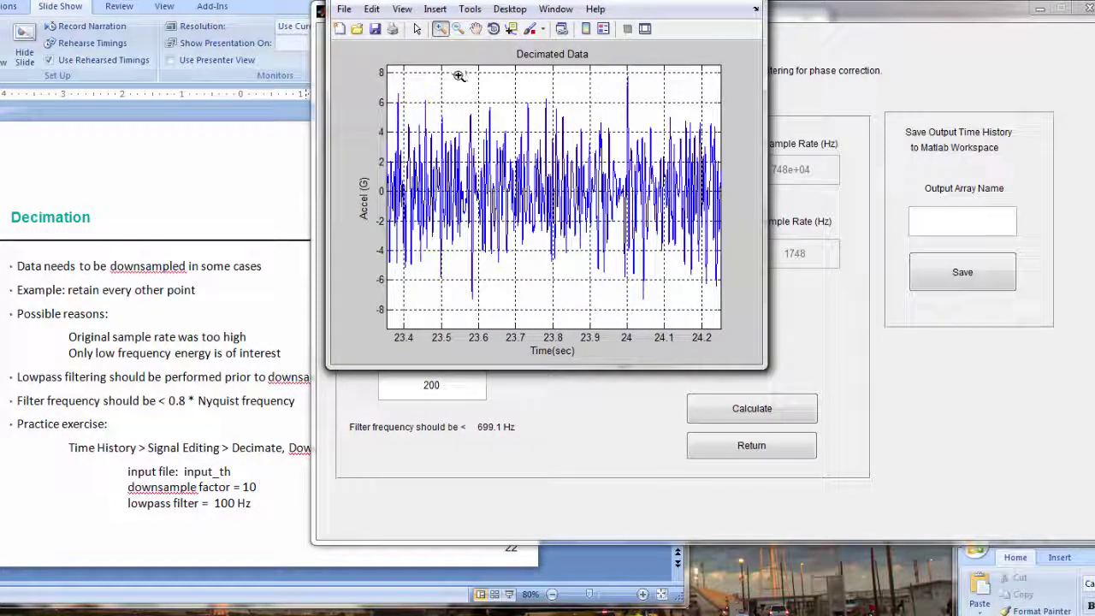
drag(459, 76, 662, 303)
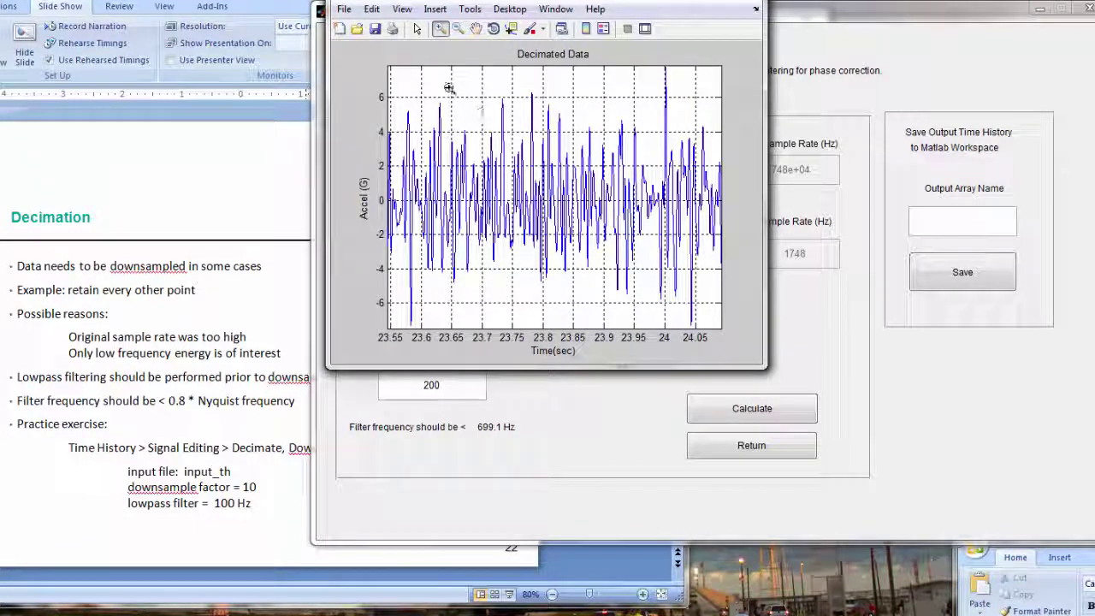
drag(448, 89, 678, 318)
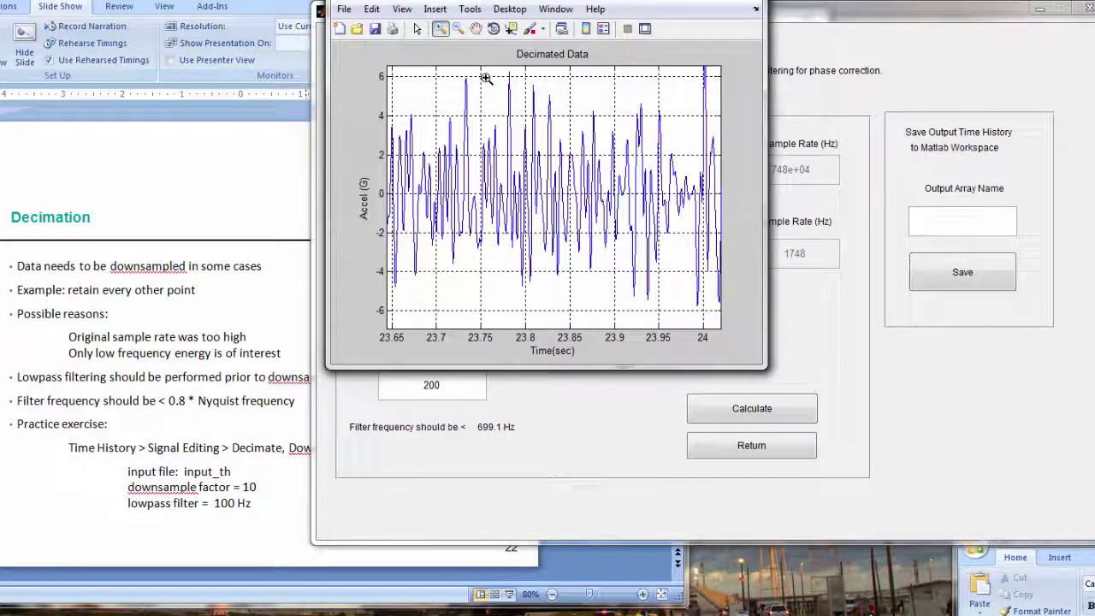
drag(484, 73, 643, 305)
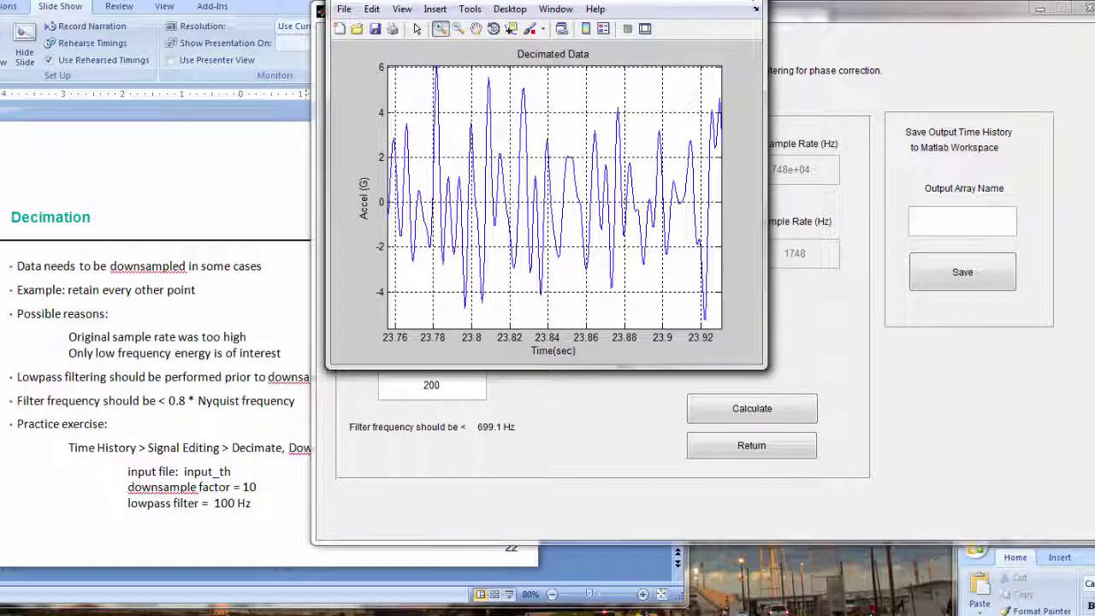
click(755, 9)
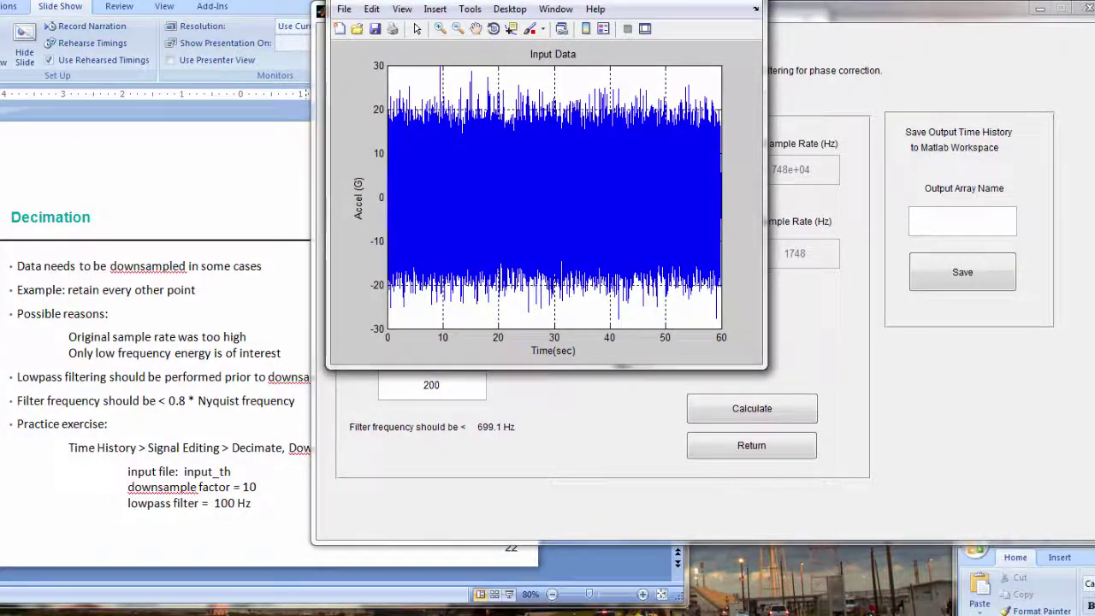
click(756, 9)
Set the lowpass filter frequency to 30 Hz and recalculate the decimated time history
click(454, 396)
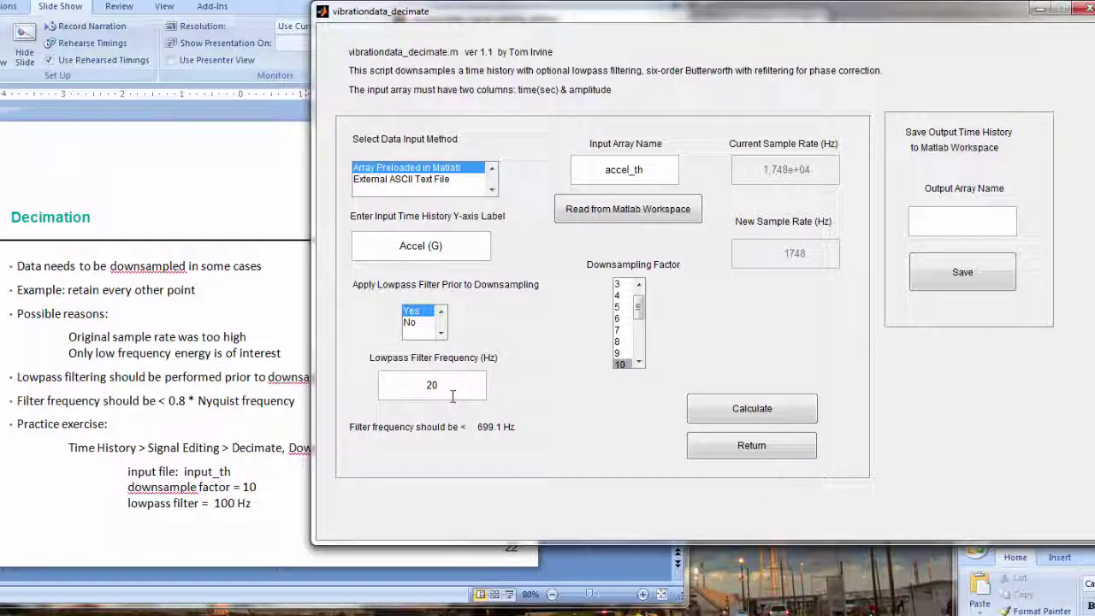
key(BackSpace)
key(BackSpace)
text(3)
click(732, 411)
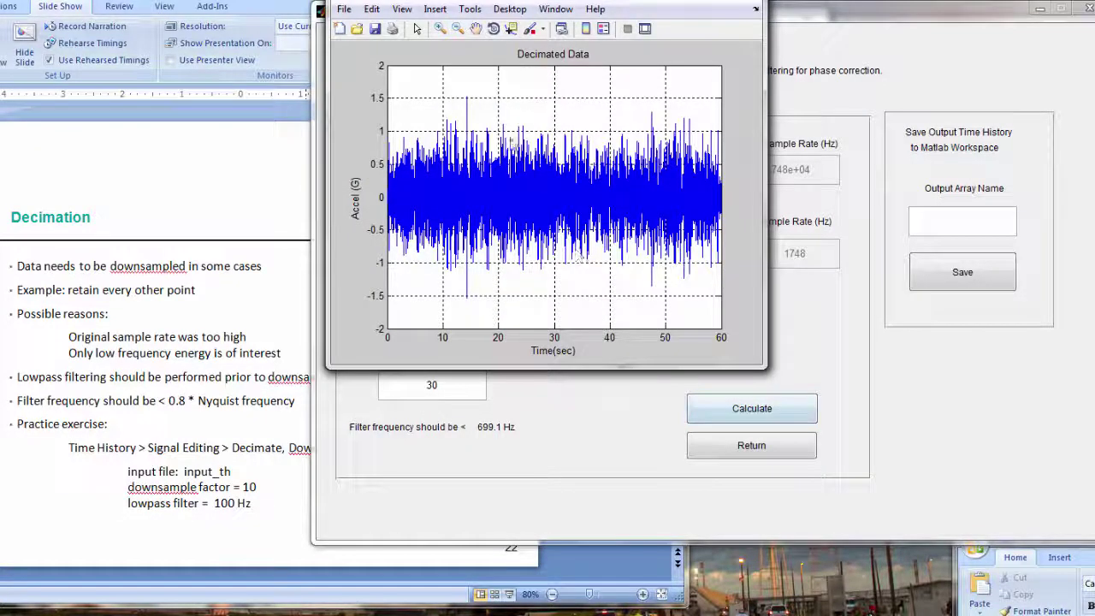
Zoom in on the new Decimated Data plot between about 25.1 and 26.9 seconds to examine the waveform, and close both plots
click(440, 28)
drag(512, 109, 556, 296)
drag(507, 91, 580, 288)
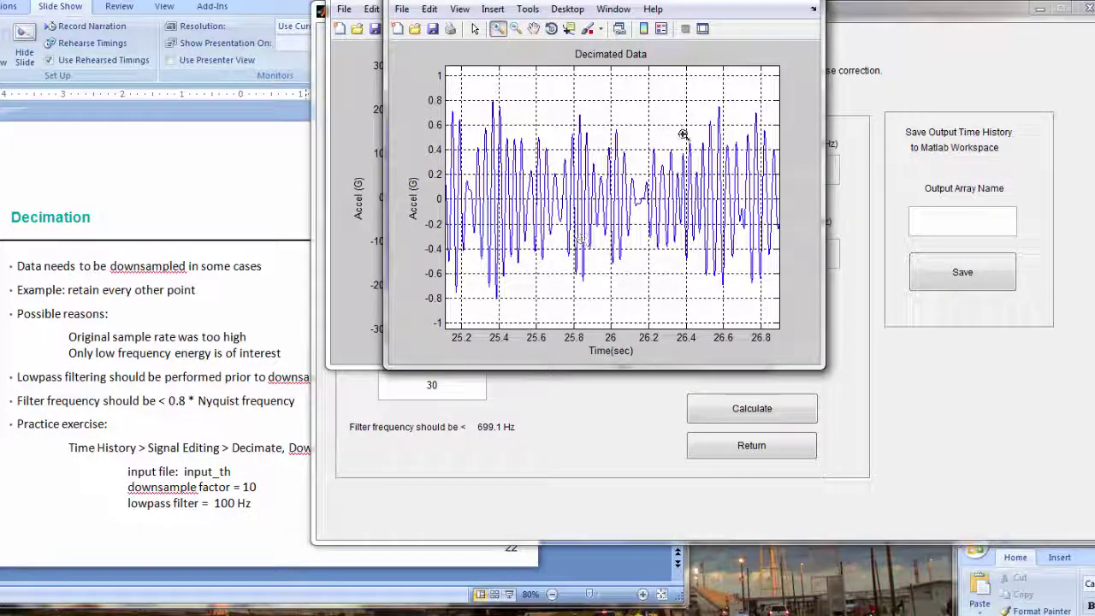
drag(710, 9, 653, 56)
click(747, 33)
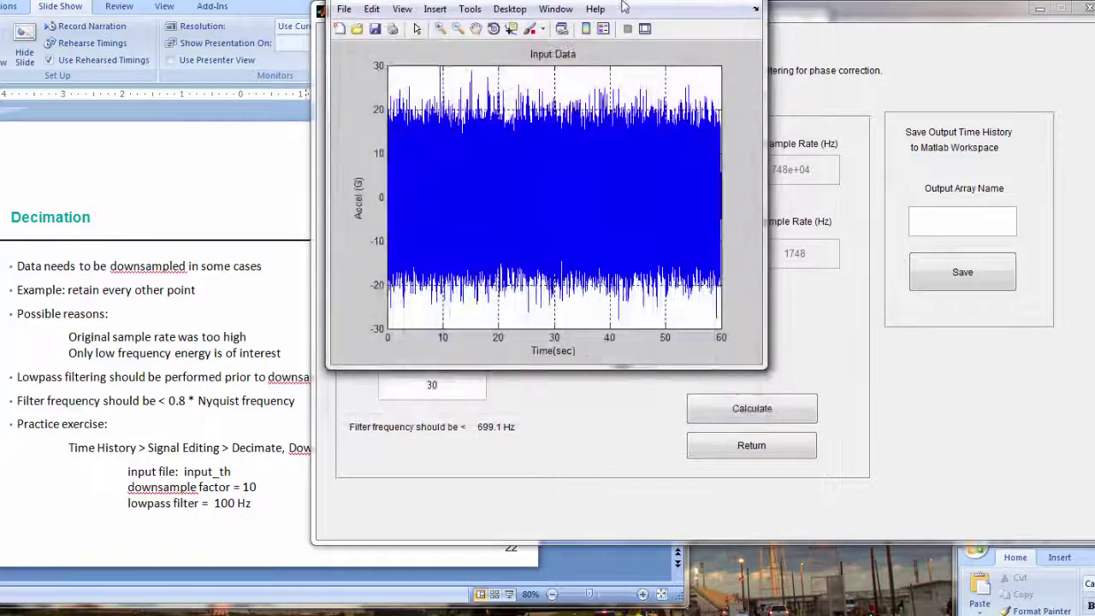
drag(735, 2, 651, 66)
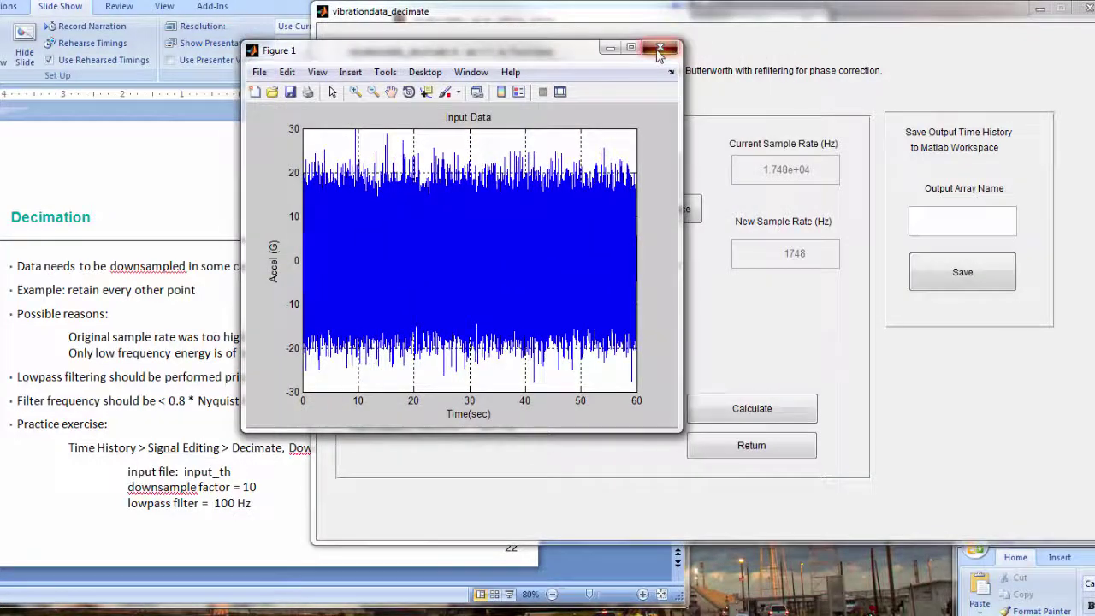
click(659, 49)
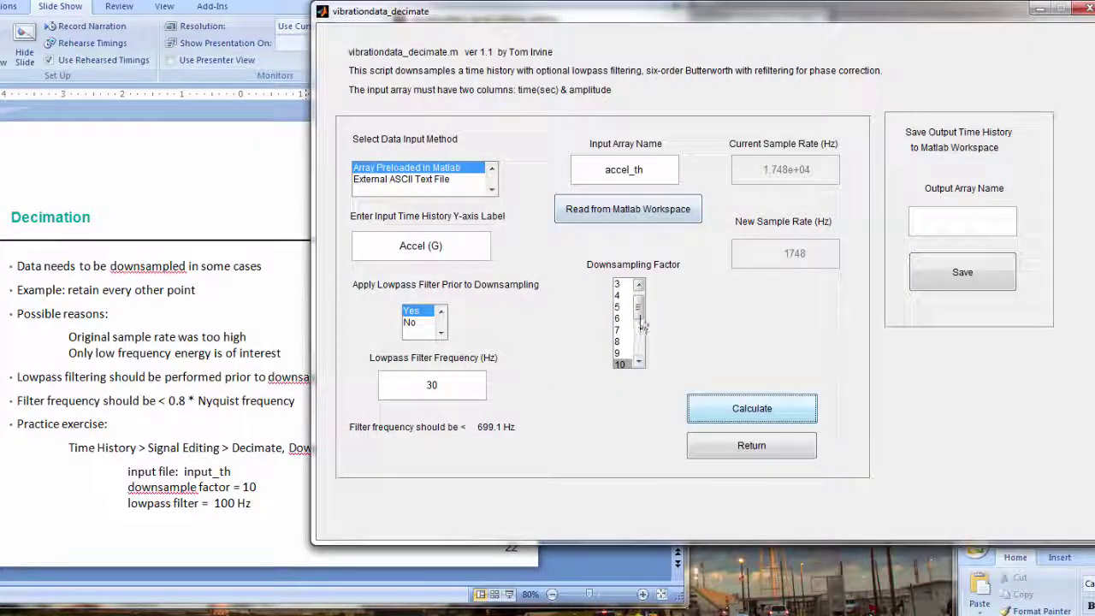
Close the decimation and signal editing utilities windows, and switch to PowerPoint to present the Decimation slide full screen
mouse_move(638, 306)
mouse_down()
mouse_move(639, 335)
mouse_move(638, 306)
mouse_up()
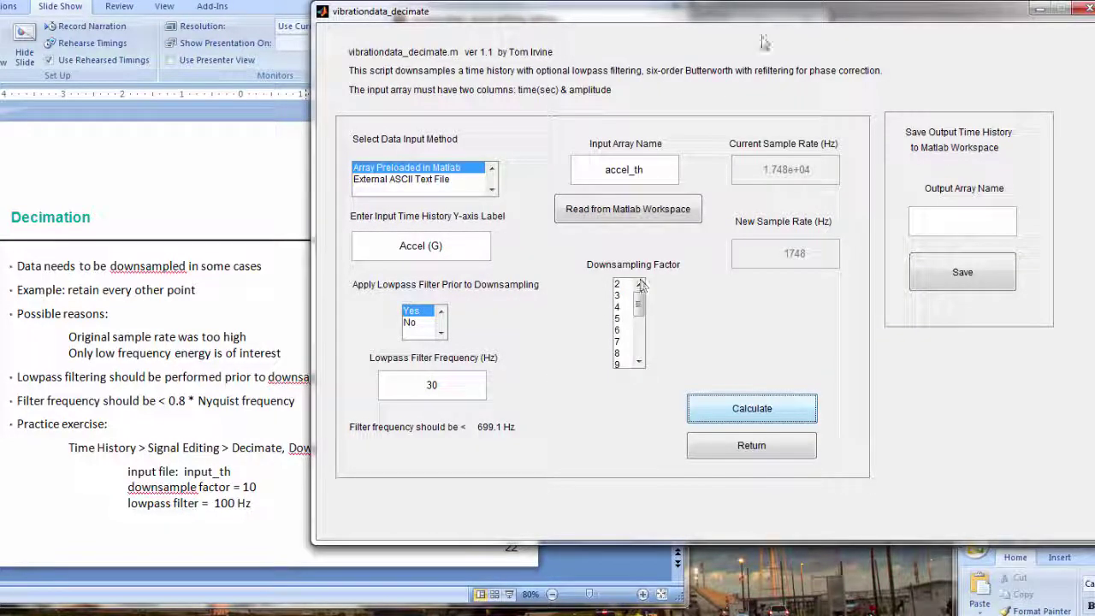
drag(752, 20, 655, 24)
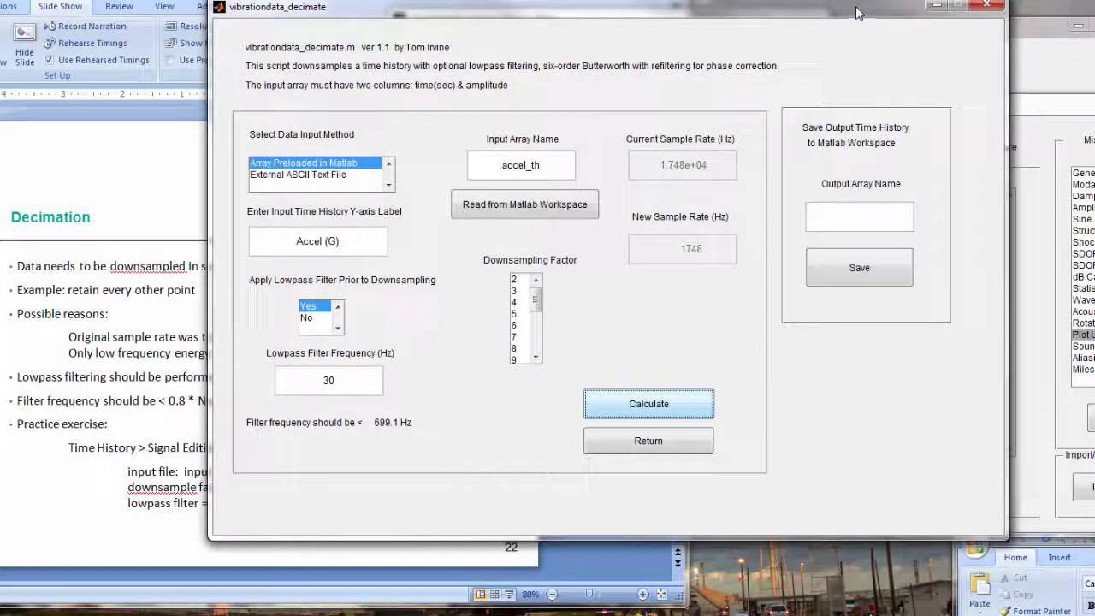
click(985, 8)
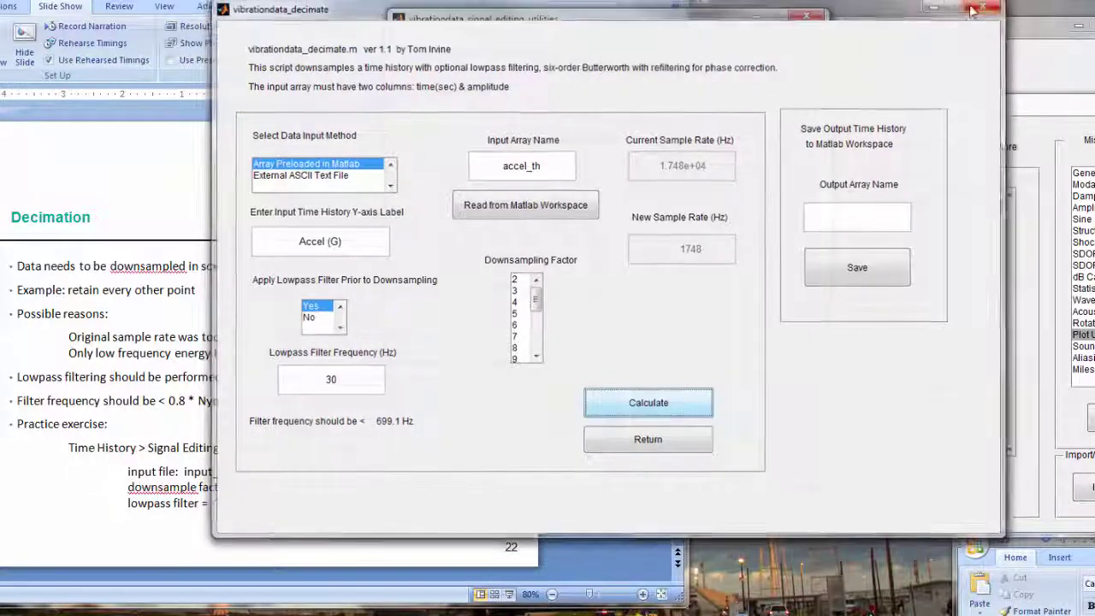
click(807, 17)
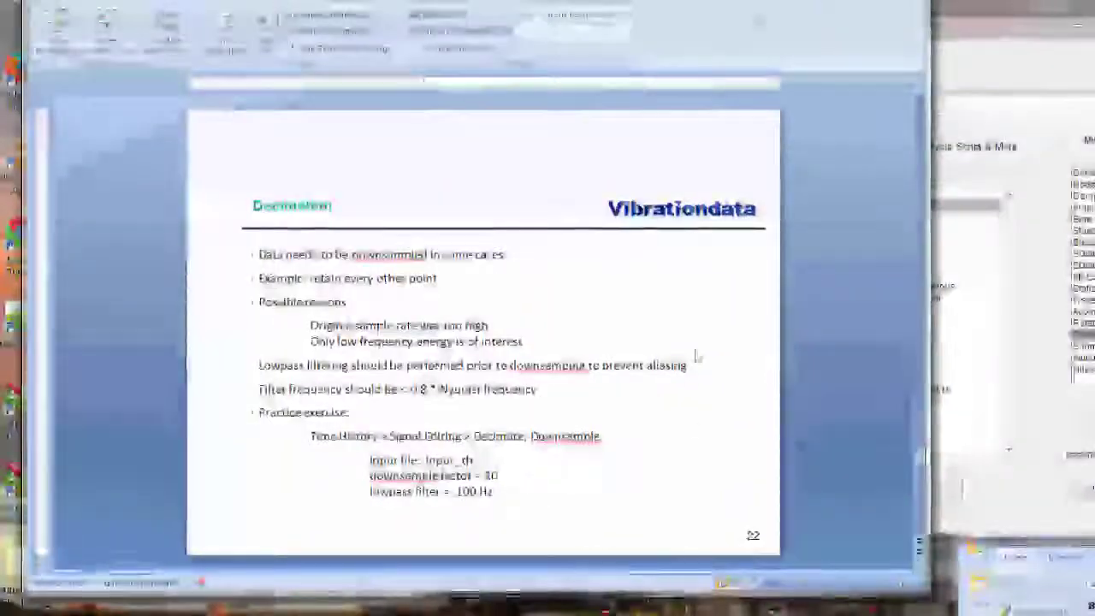
click(751, 584)
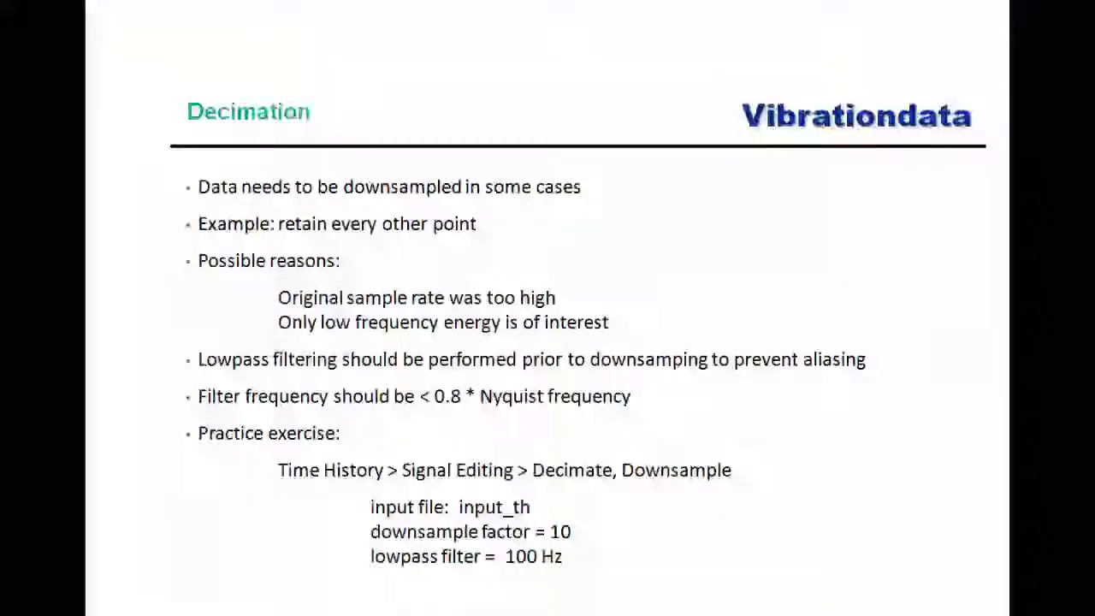